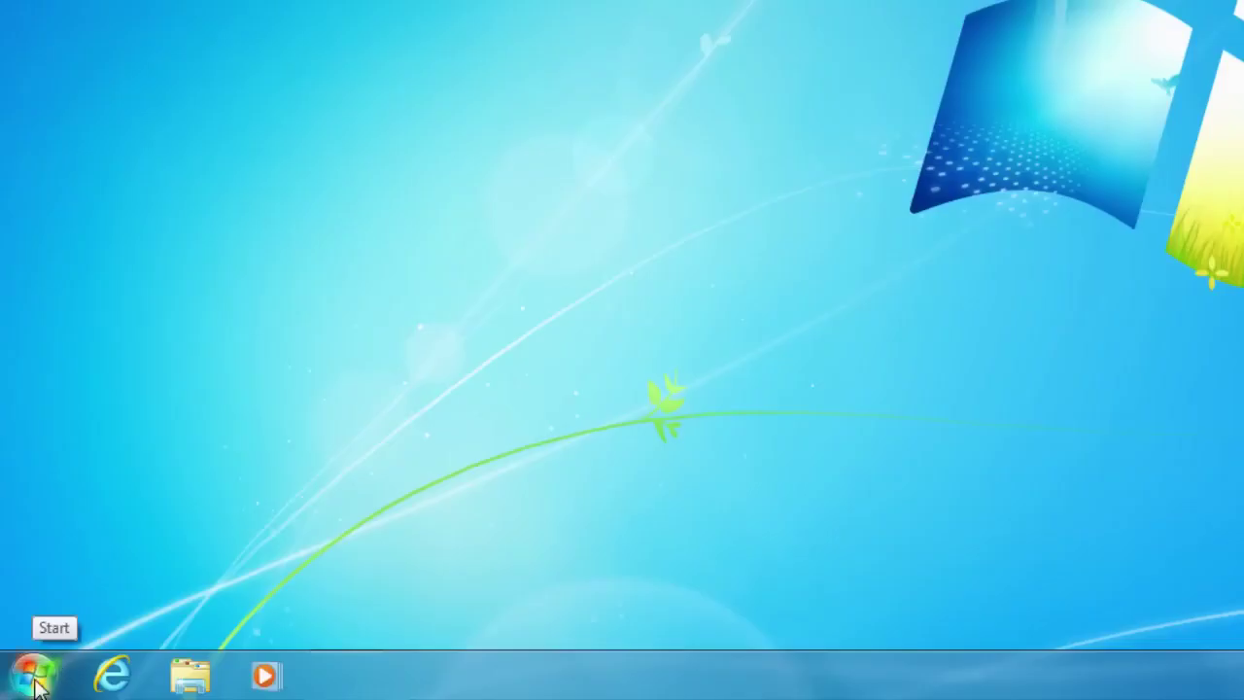
- Launch Microsoft Outlook 2010 from the Start menu's Microsoft Office program group
click(36, 683)
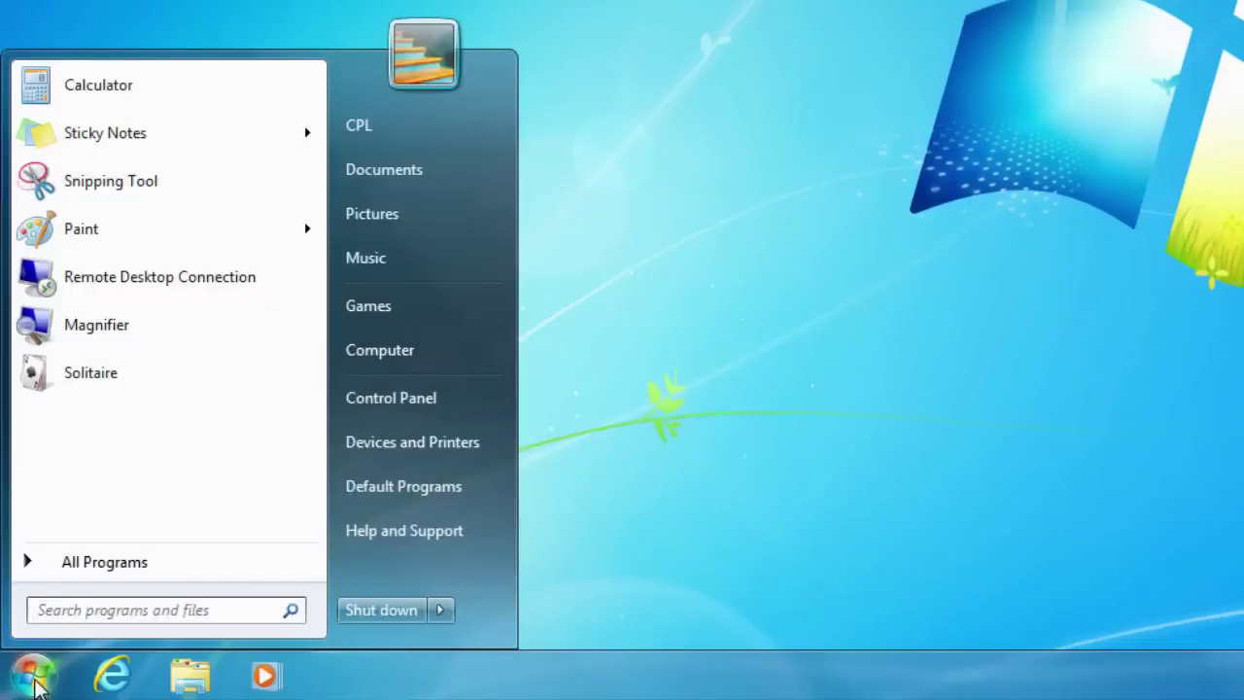
click(91, 563)
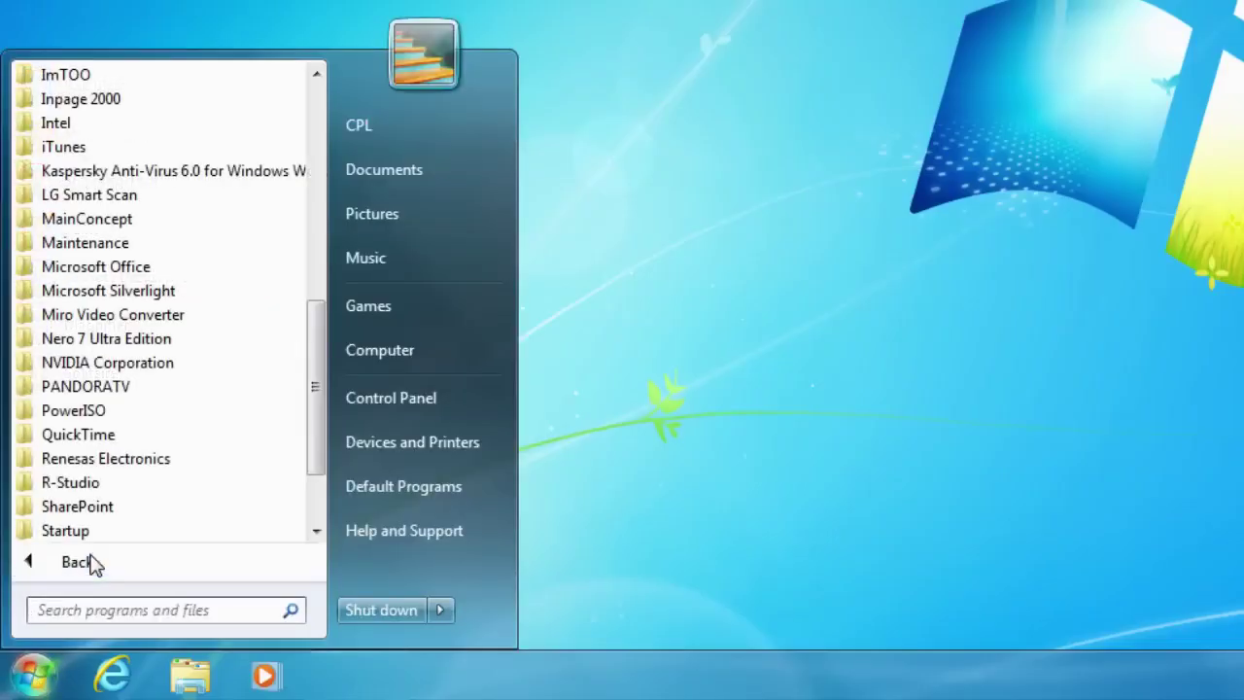
click(113, 274)
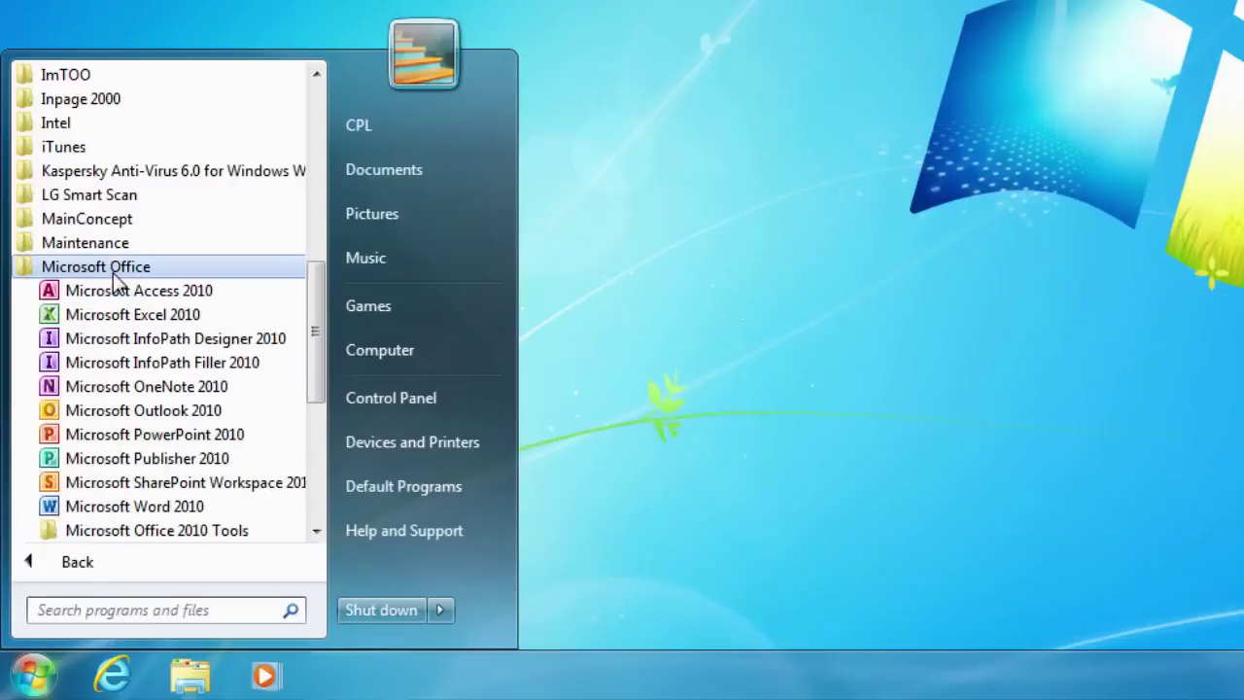
click(145, 411)
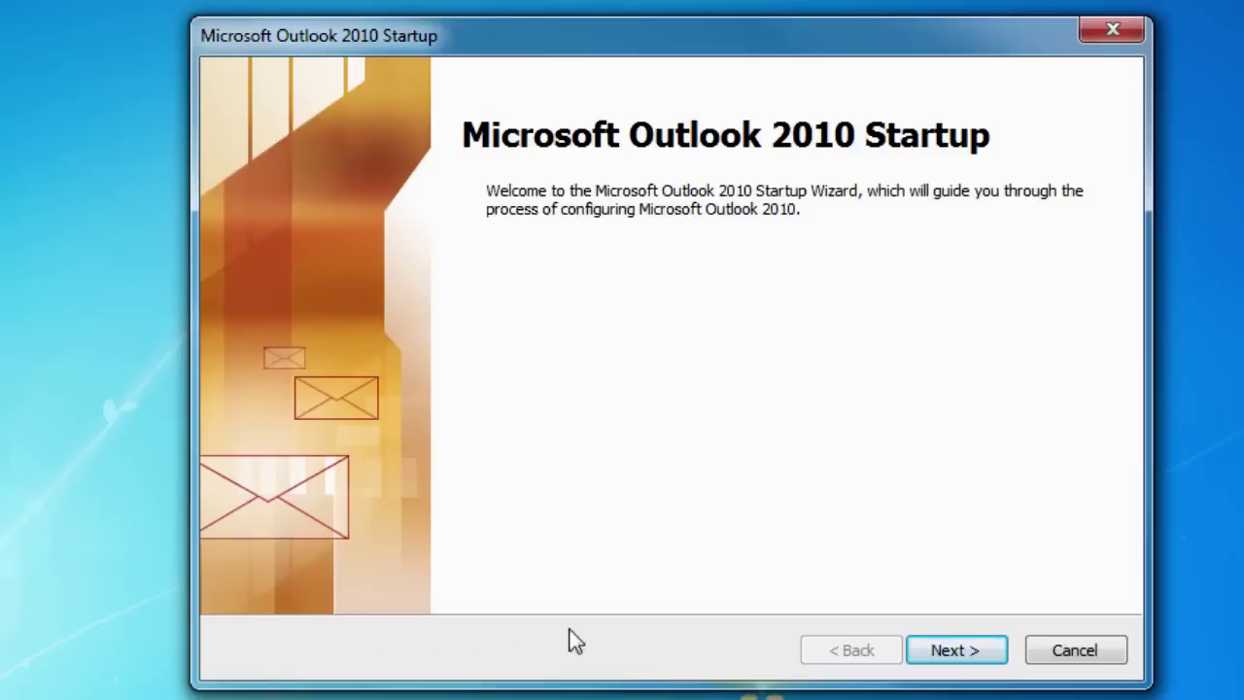
- Decline e-mail account setup in the Startup Wizard and finish with no e-mail support
click(967, 659)
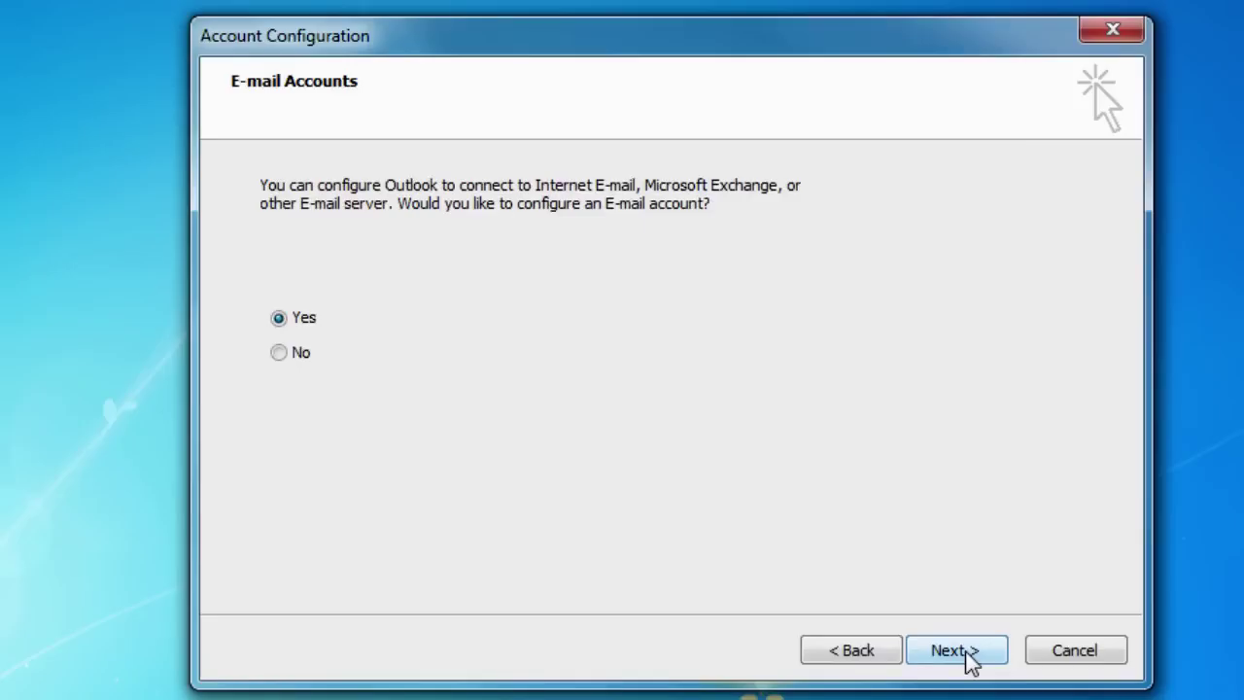
click(309, 355)
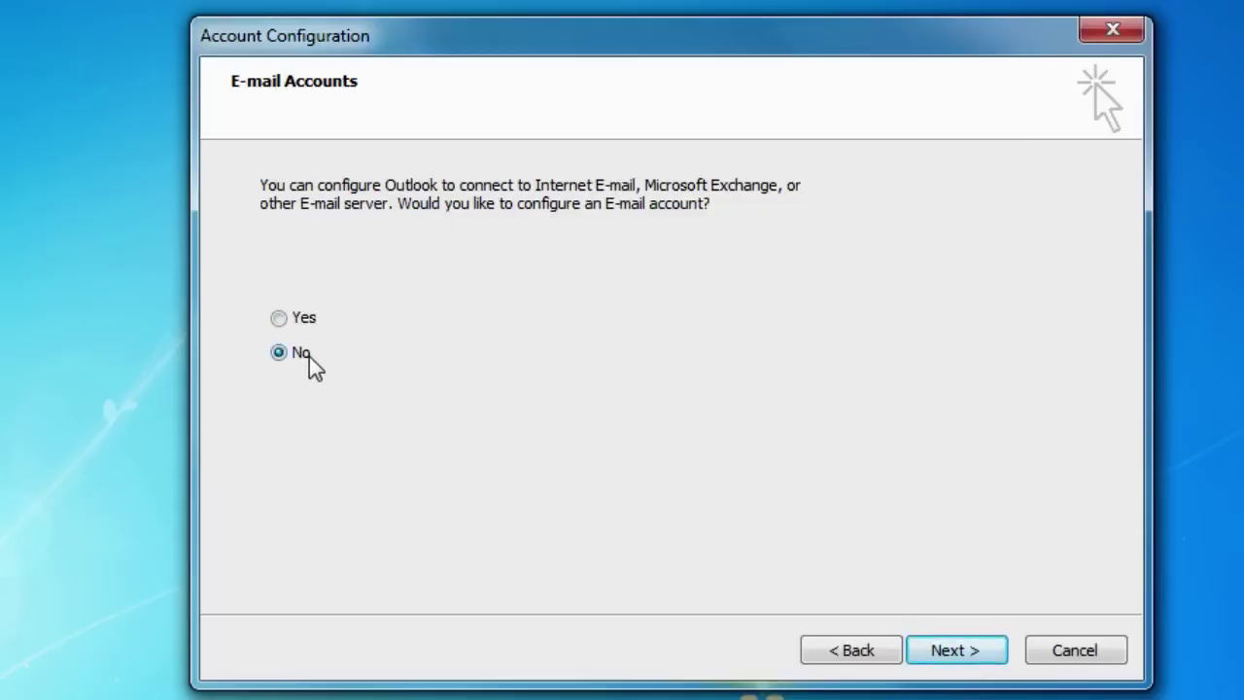
click(978, 665)
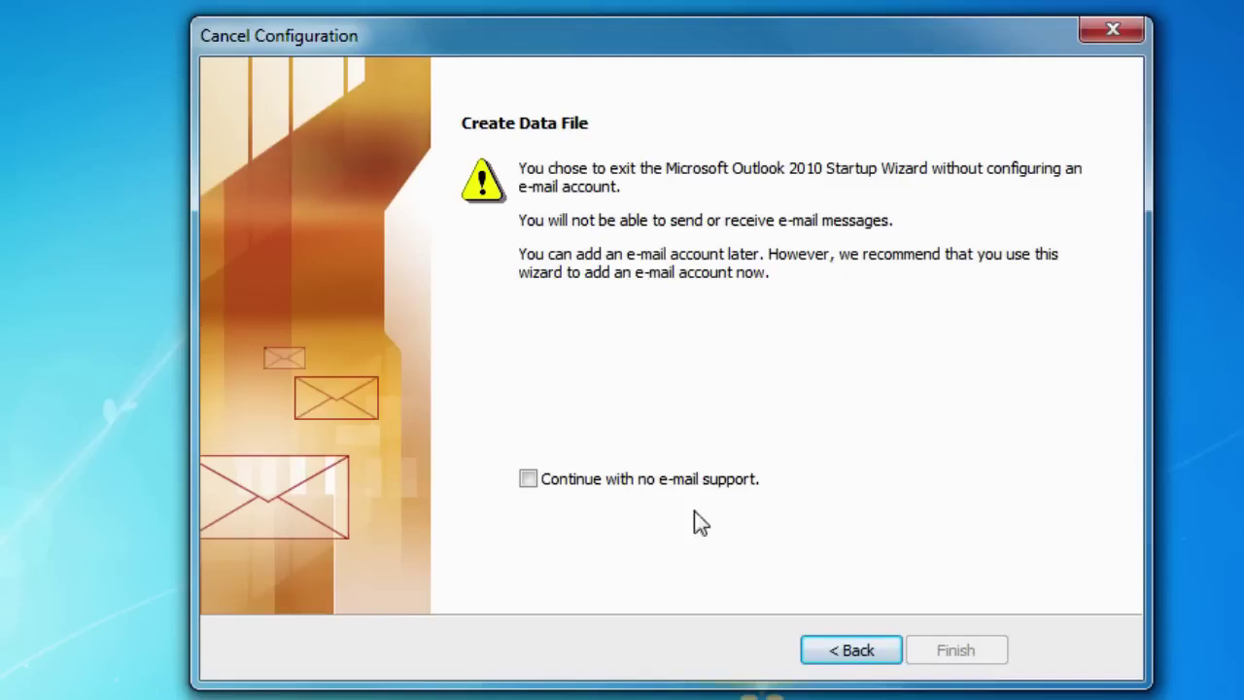
click(527, 480)
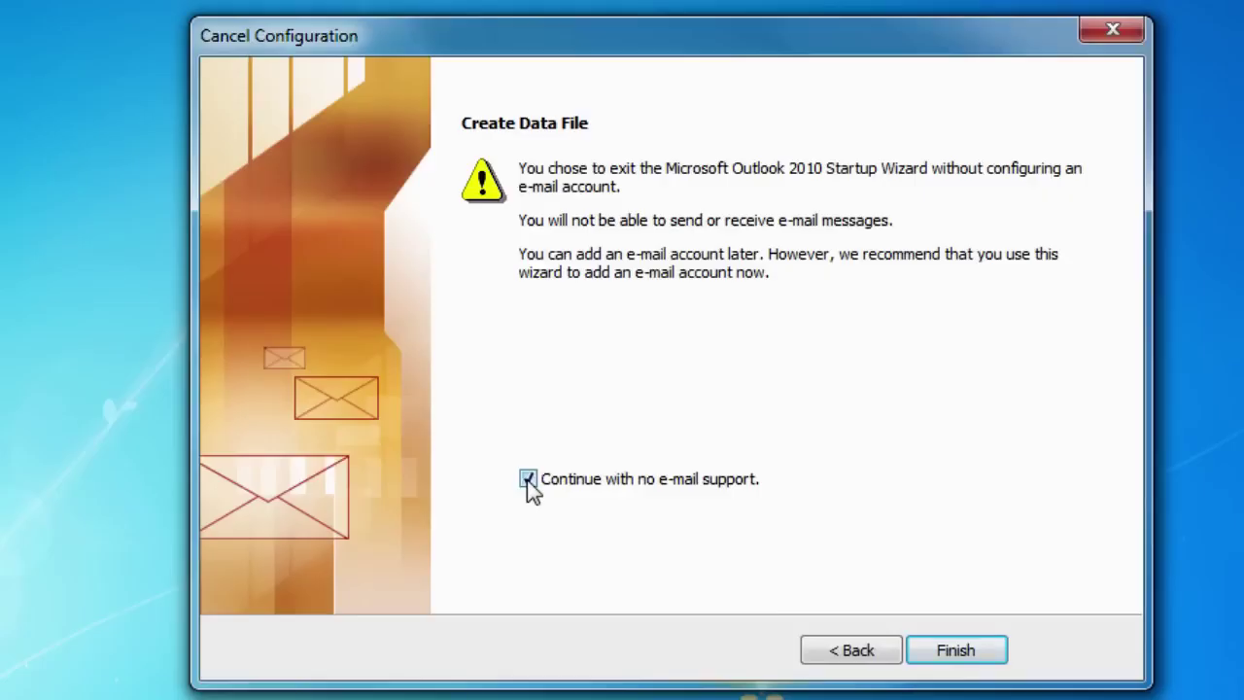
click(983, 659)
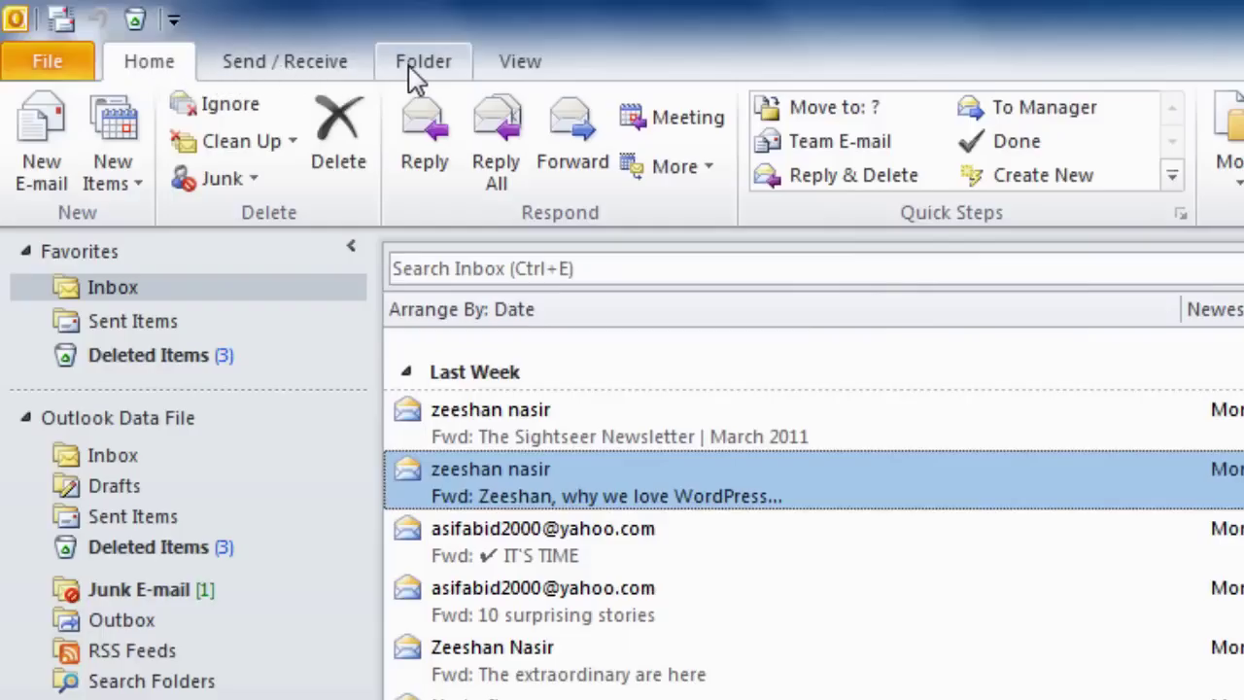
- Browse the View, Folder and Send / Receive ribbon tabs, ending back on Home
click(508, 70)
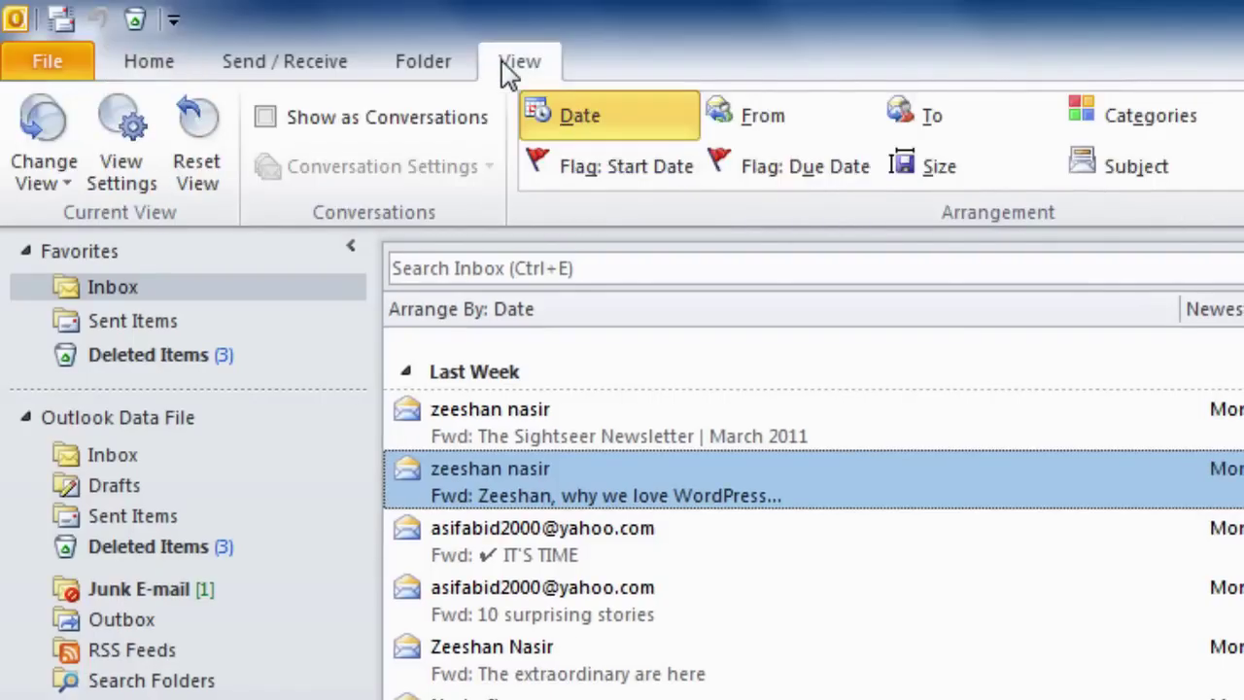
click(437, 64)
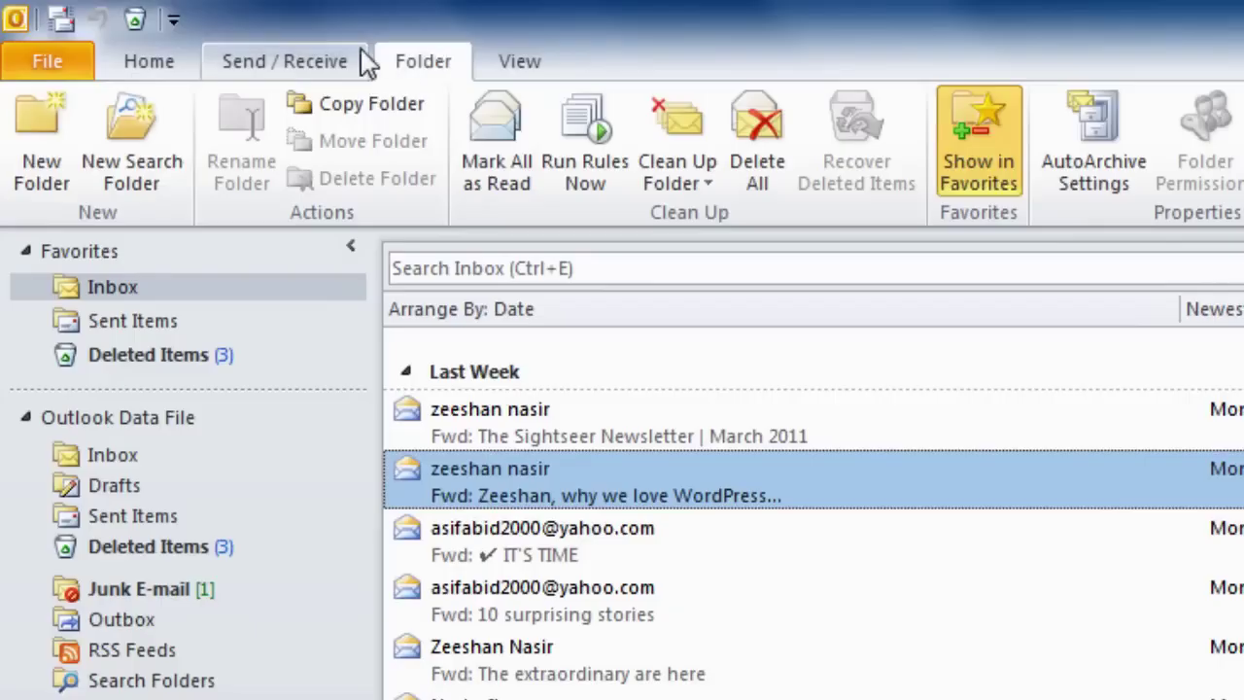
click(301, 58)
click(165, 64)
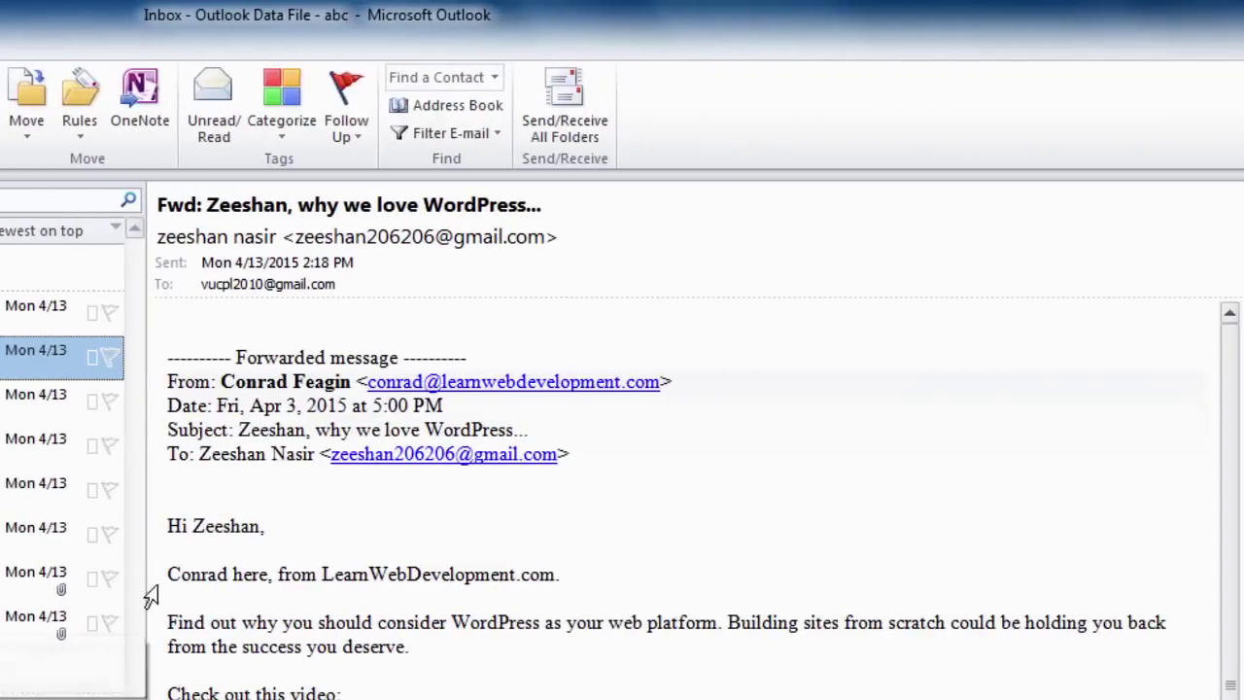
- Select the LearnWebDevelopment.com and WordPress paragraphs, then open the calendar on April 26, 2015
mouse_move(316, 236)
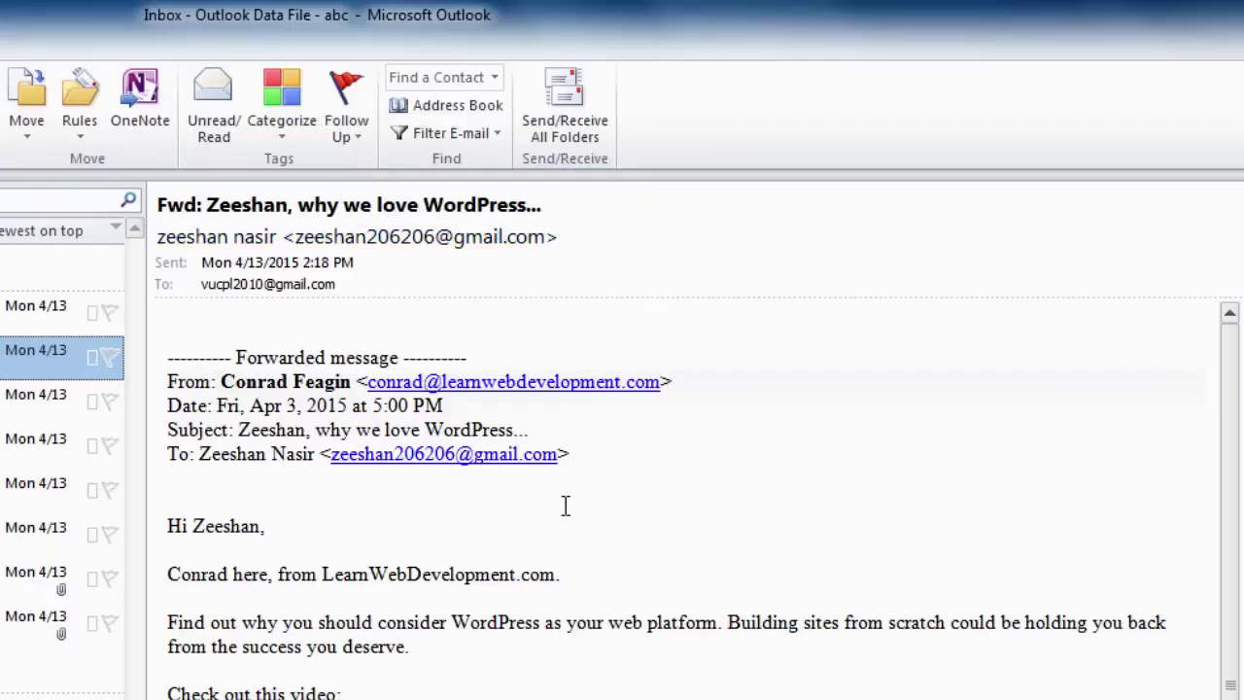
drag(183, 580, 465, 668)
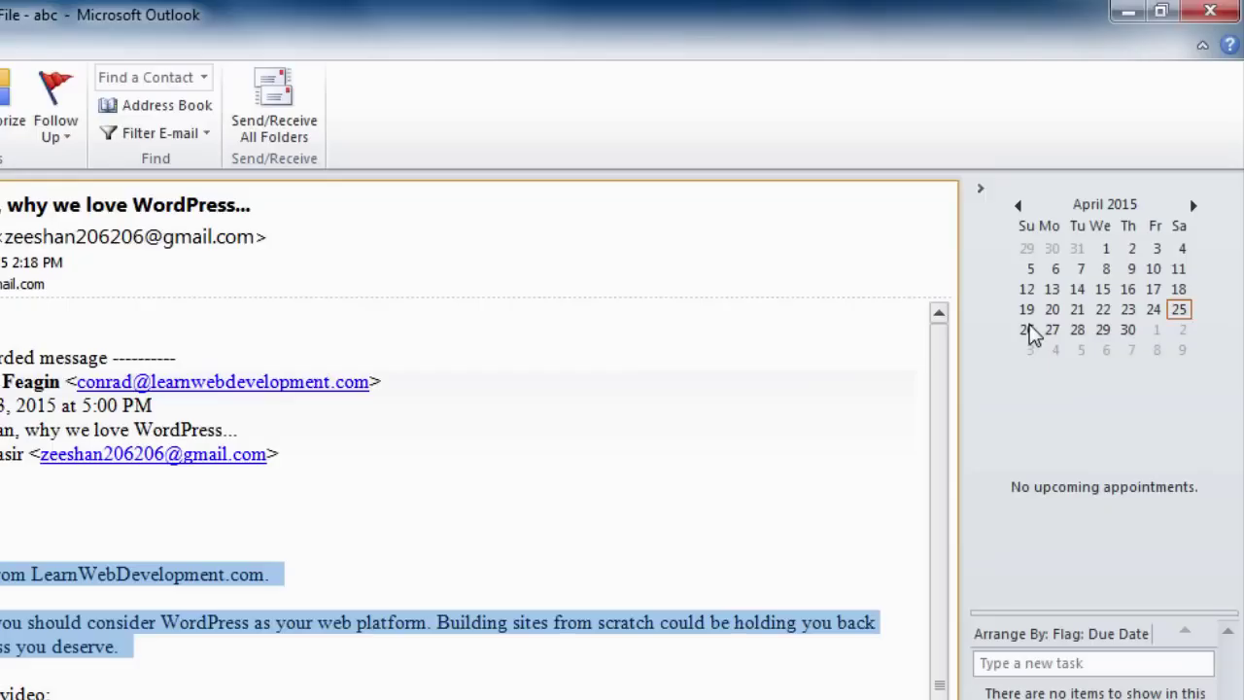
click(1028, 331)
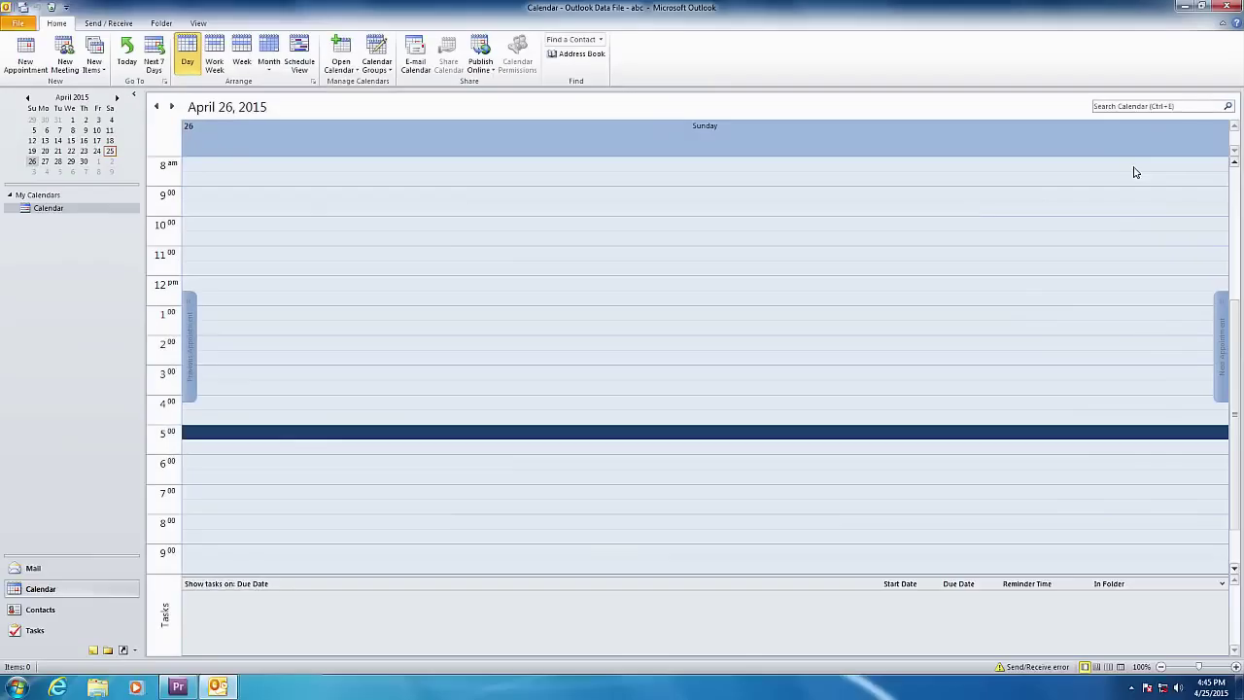
- Add an 8 am appointment 'Work to do on Sunday' on April 26, 2015
click(523, 170)
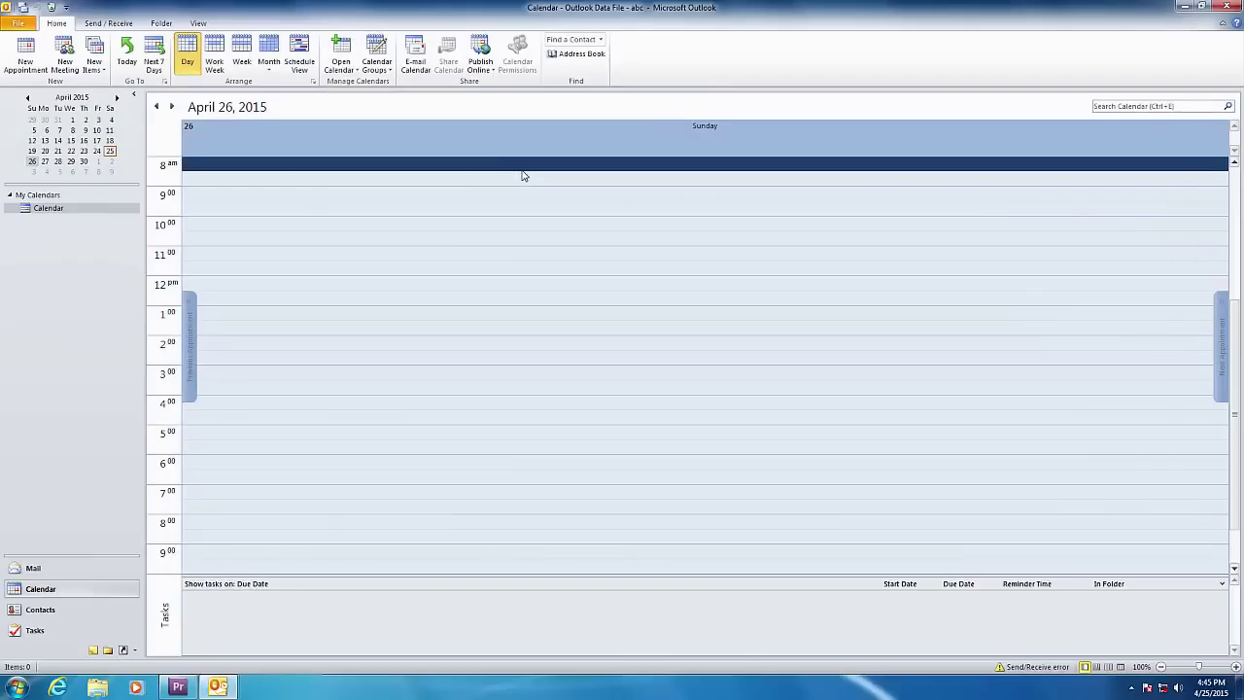
text(Work to do on )
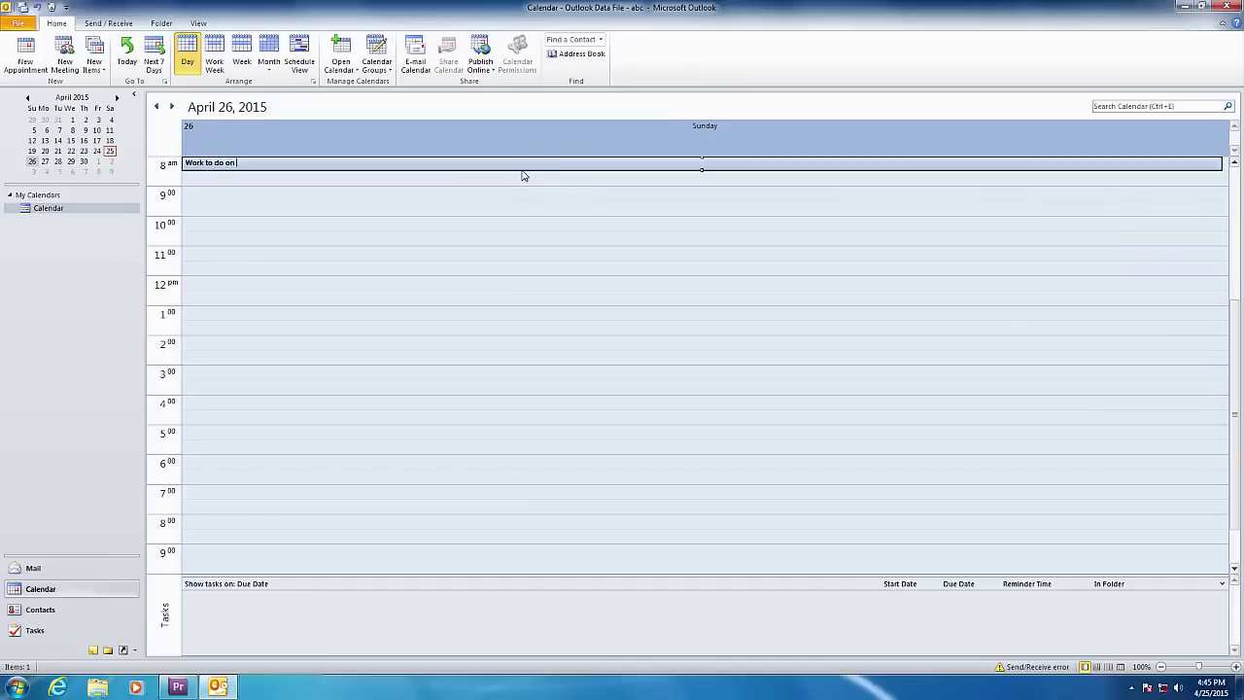
text(Sunday)
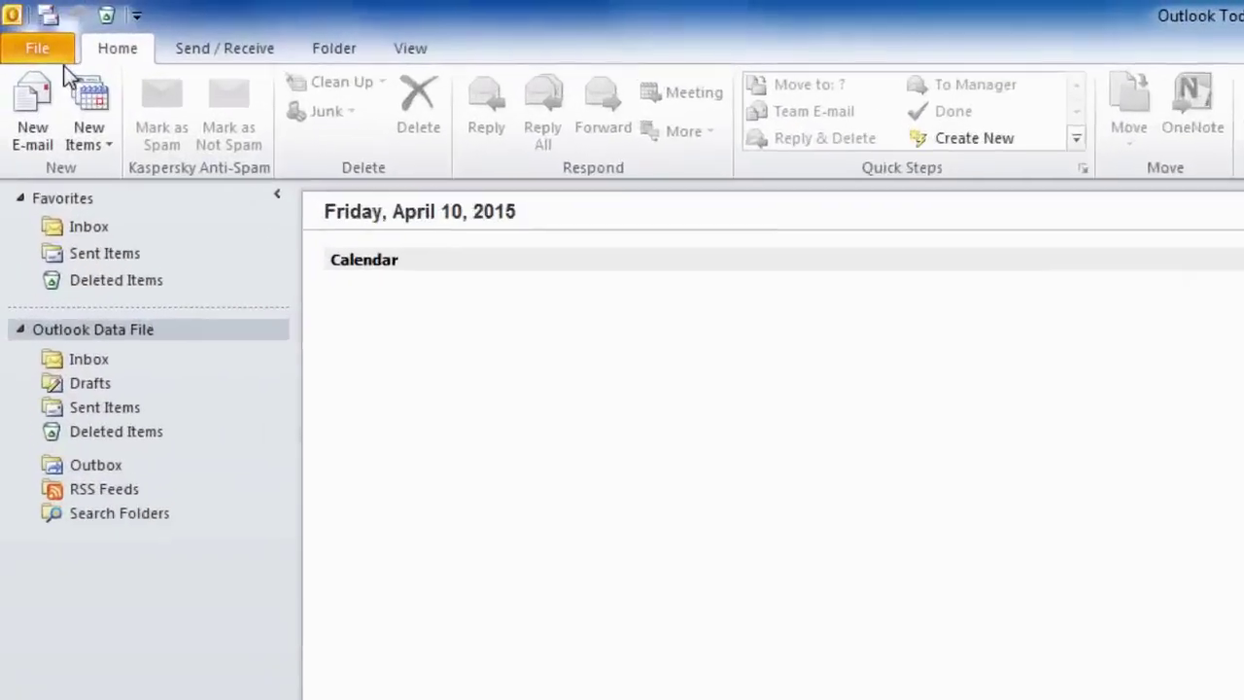
- Open Account Settings from File > Info to view the empty e-mail accounts list
click(55, 54)
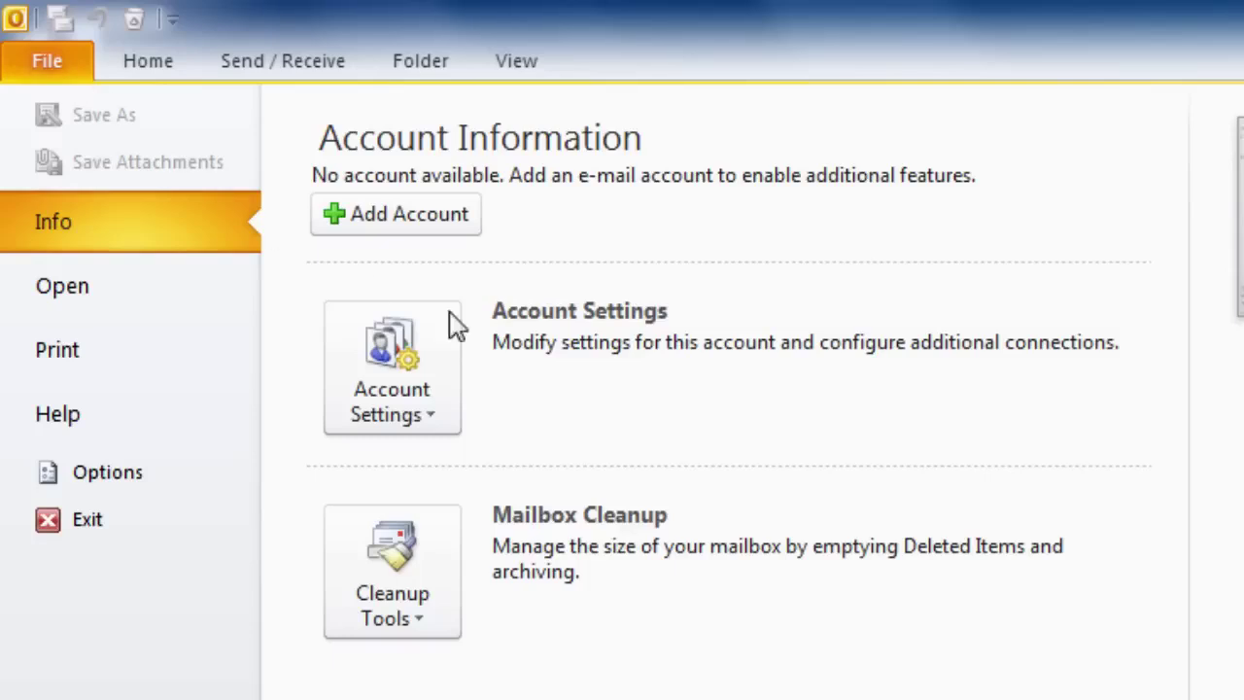
click(442, 393)
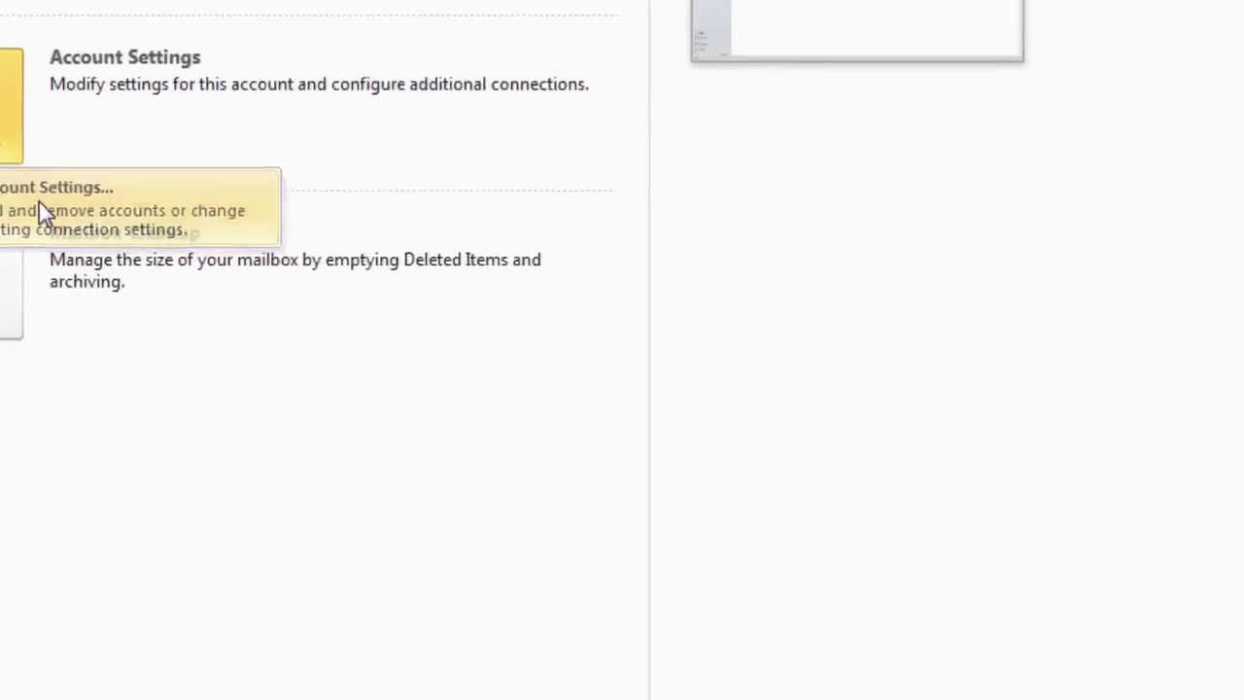
click(479, 476)
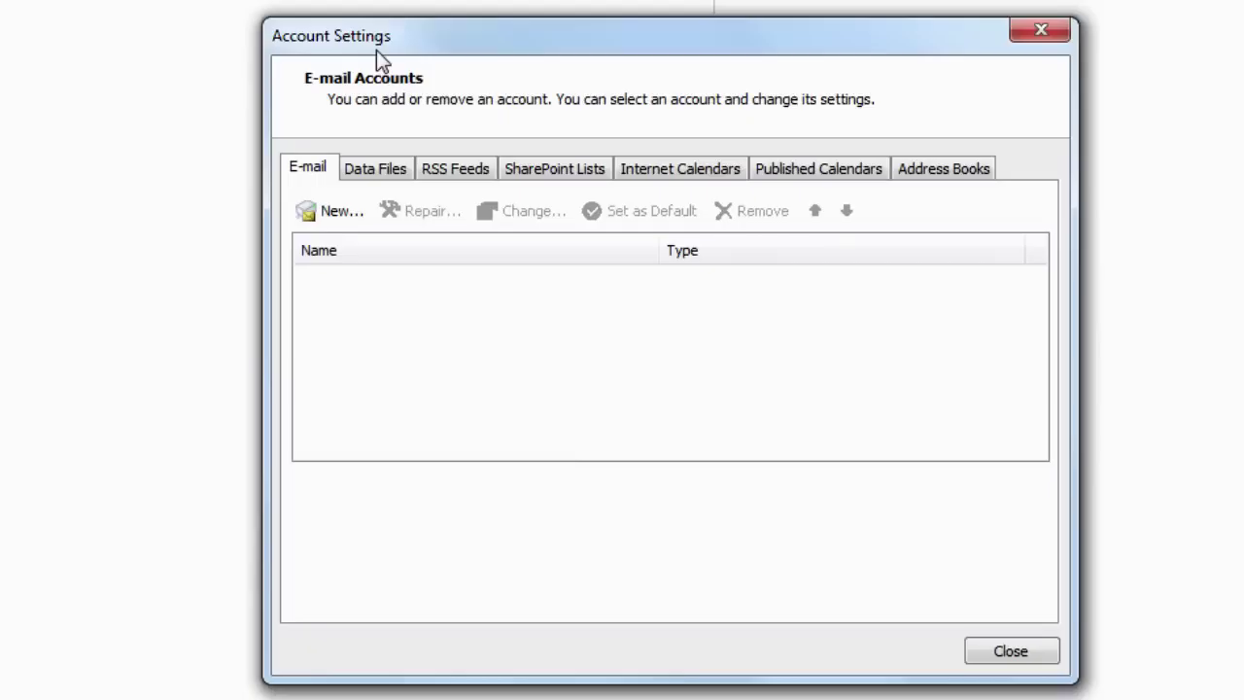
- Start a new account with manual server configuration and Internet E-mail as the service
click(335, 215)
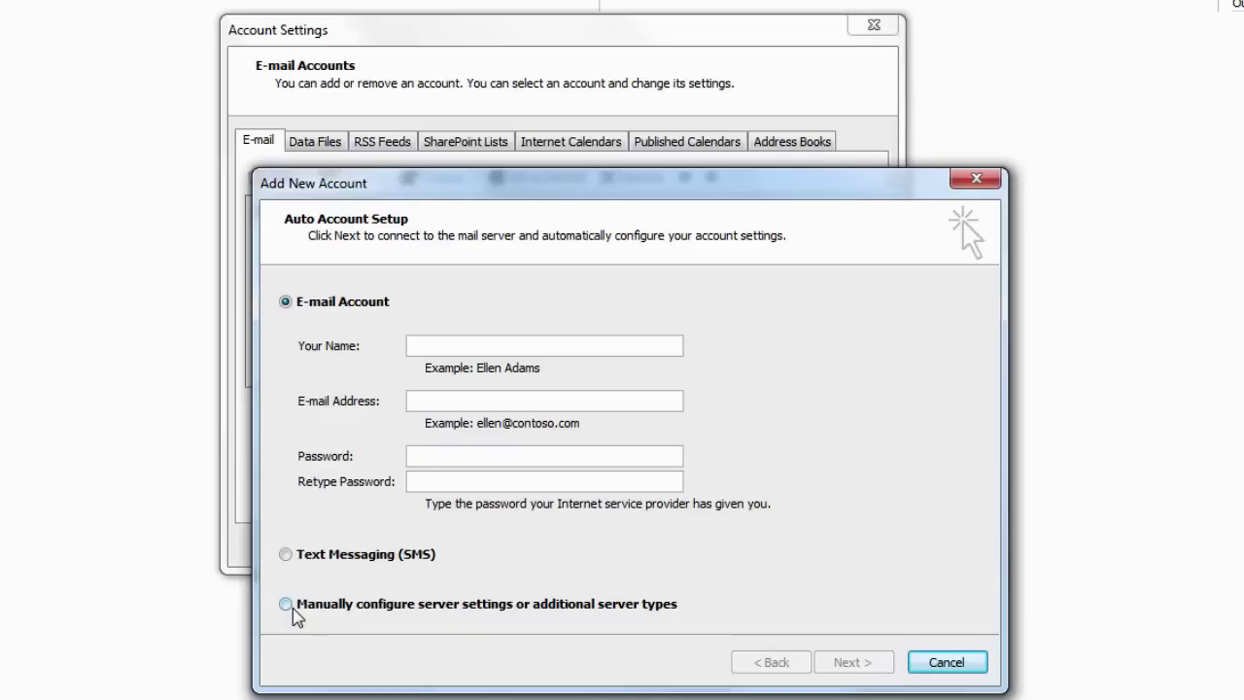
click(288, 605)
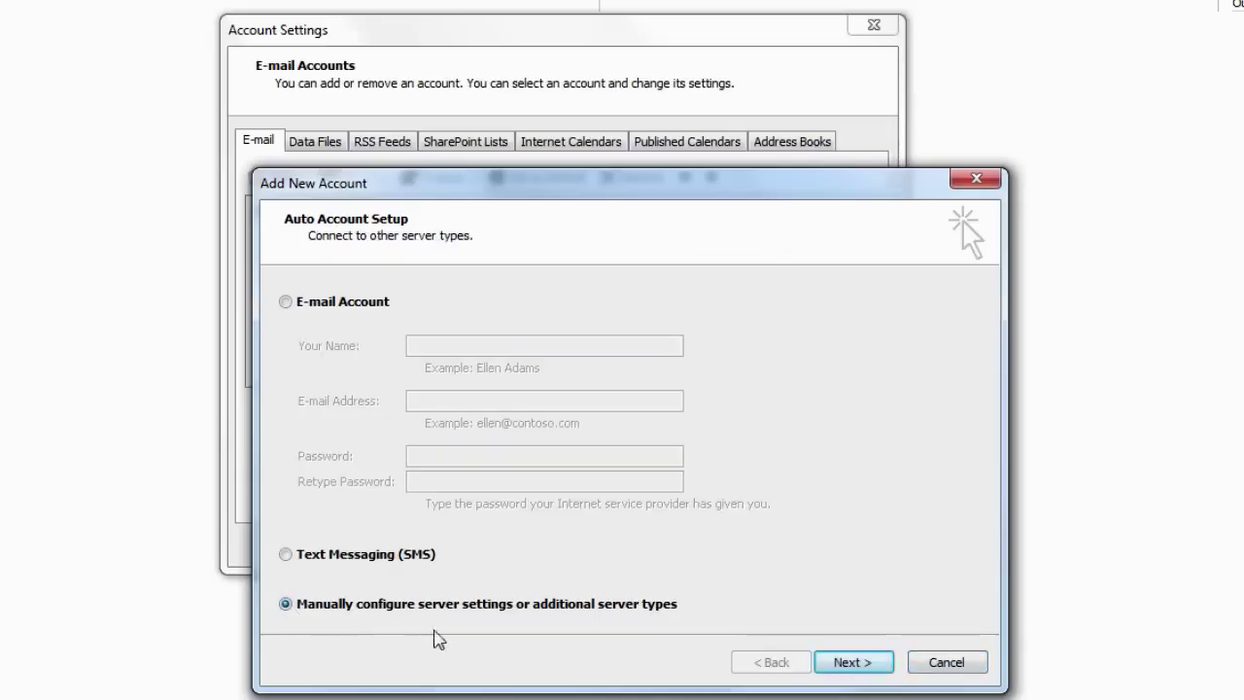
click(861, 669)
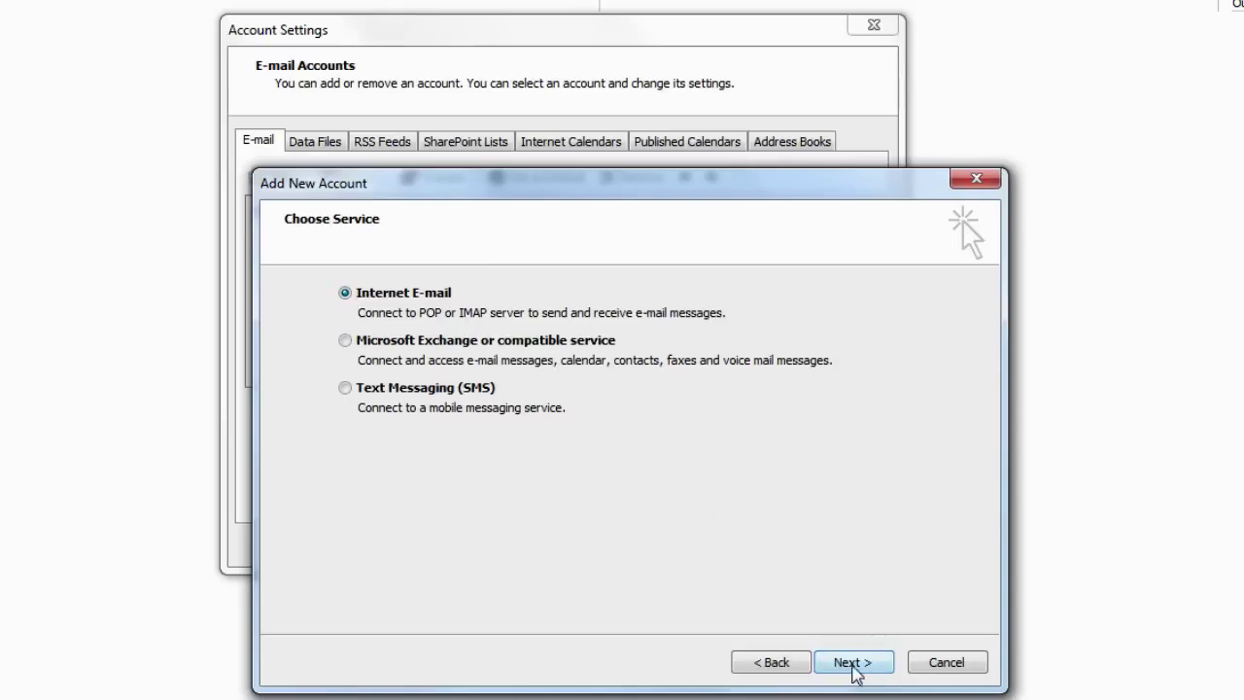
click(853, 664)
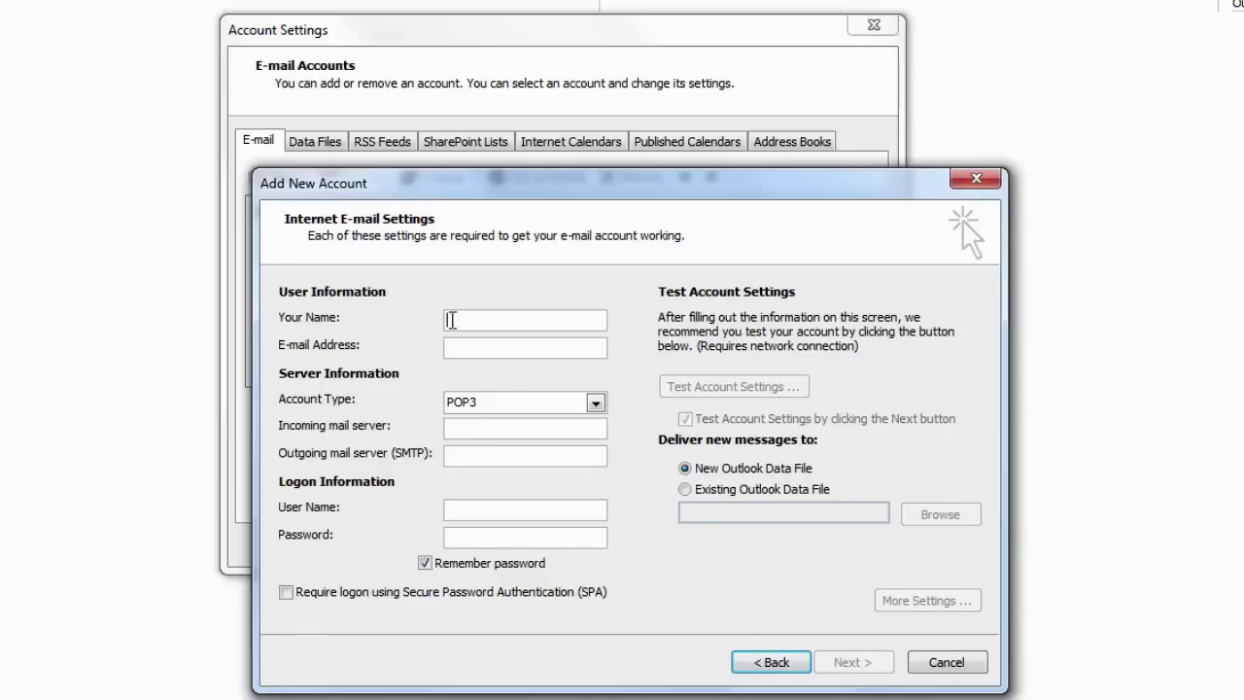
- Enter the account's display name, e-mail address, and pop.gmail.com / smtp.gmail.com servers
text(vu cpl)
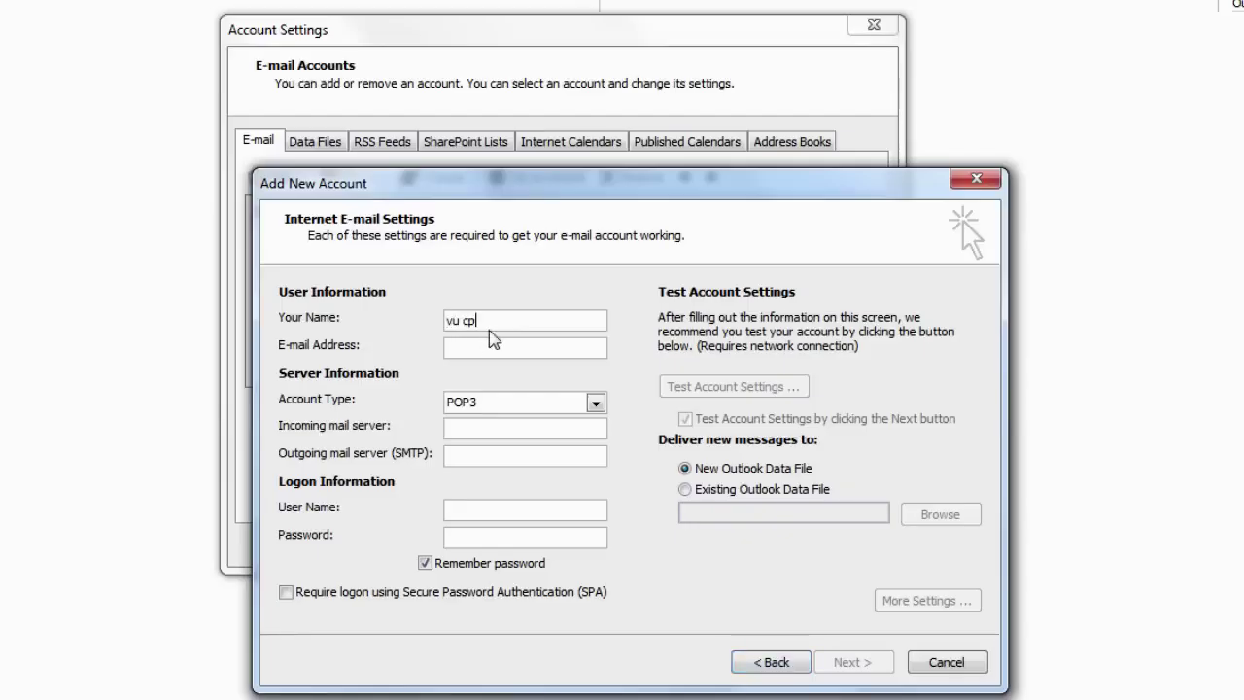
click(477, 350)
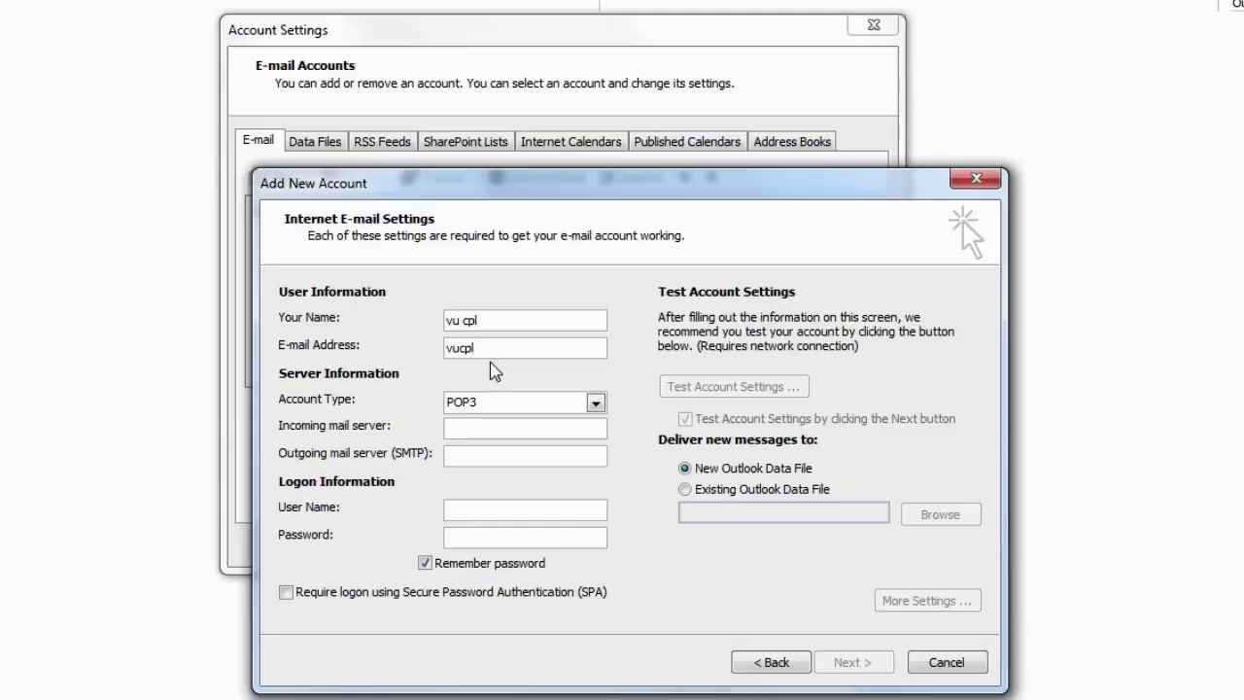
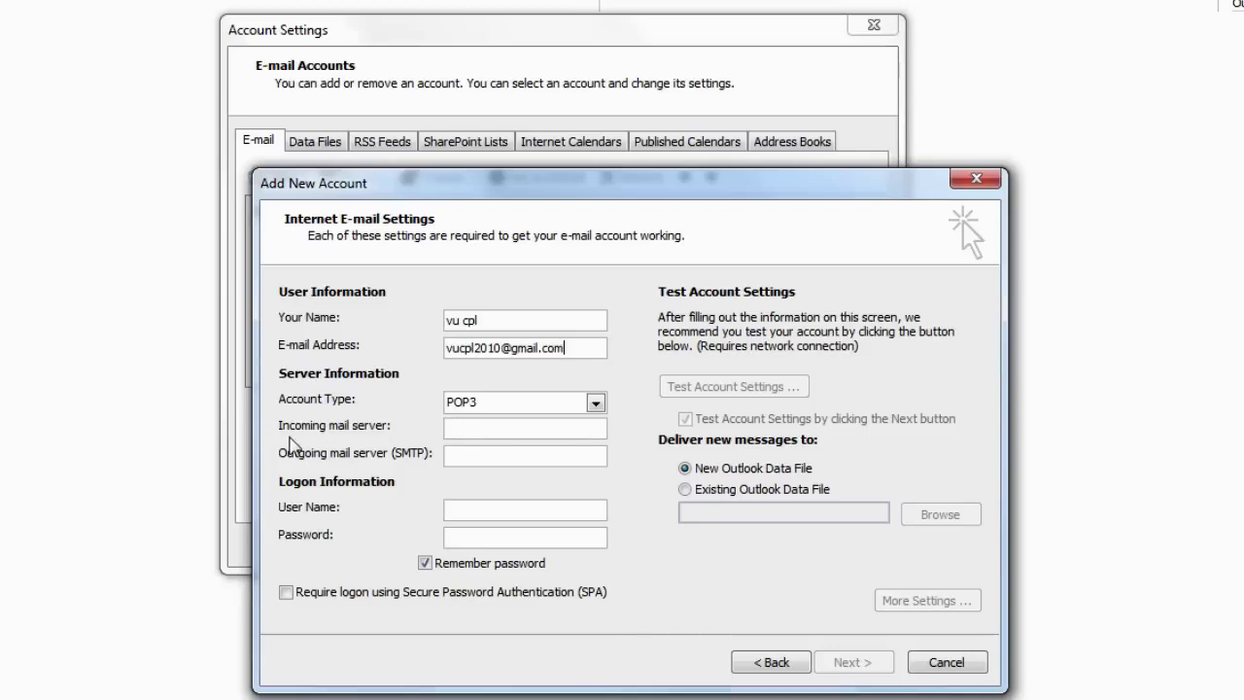
click(459, 429)
text(pop.)
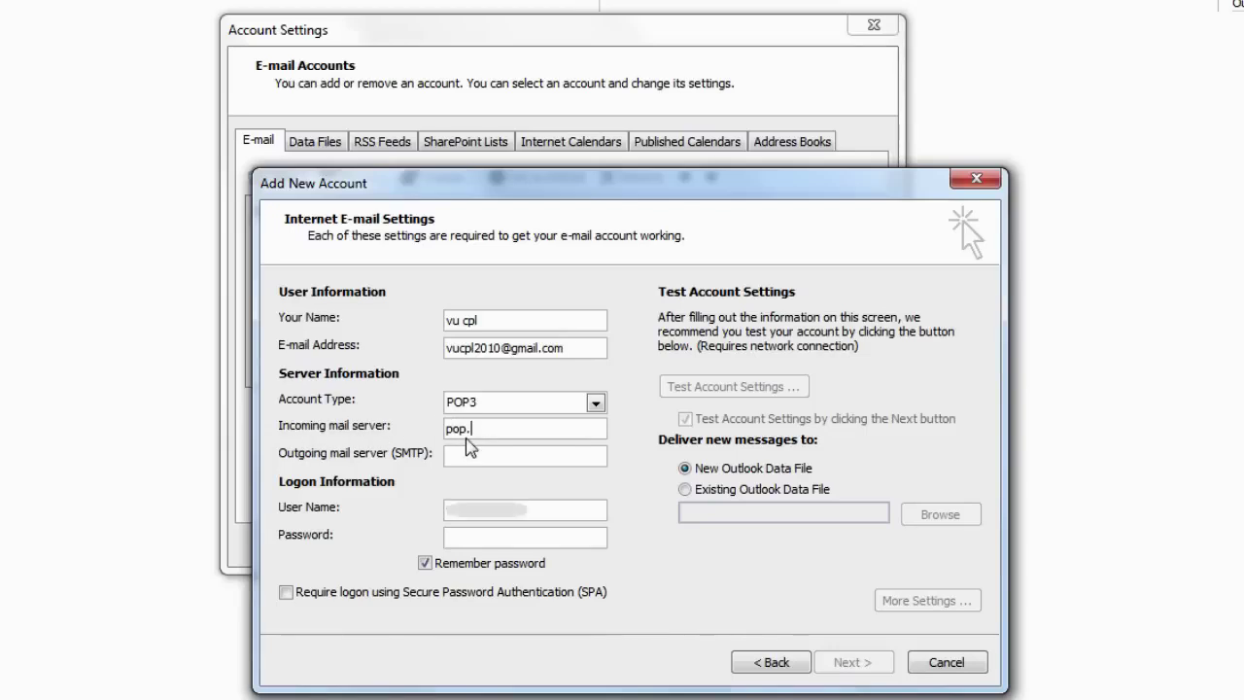
text(gmail.com)
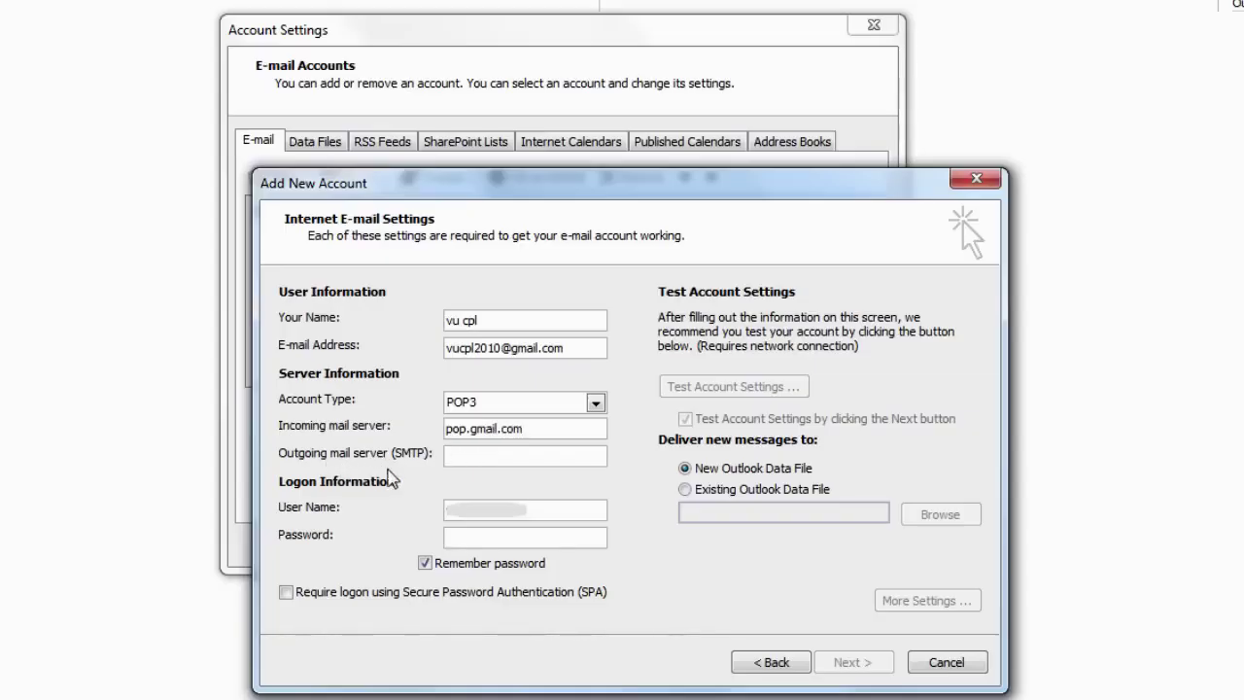
click(457, 457)
text(smtp.gmail.com)
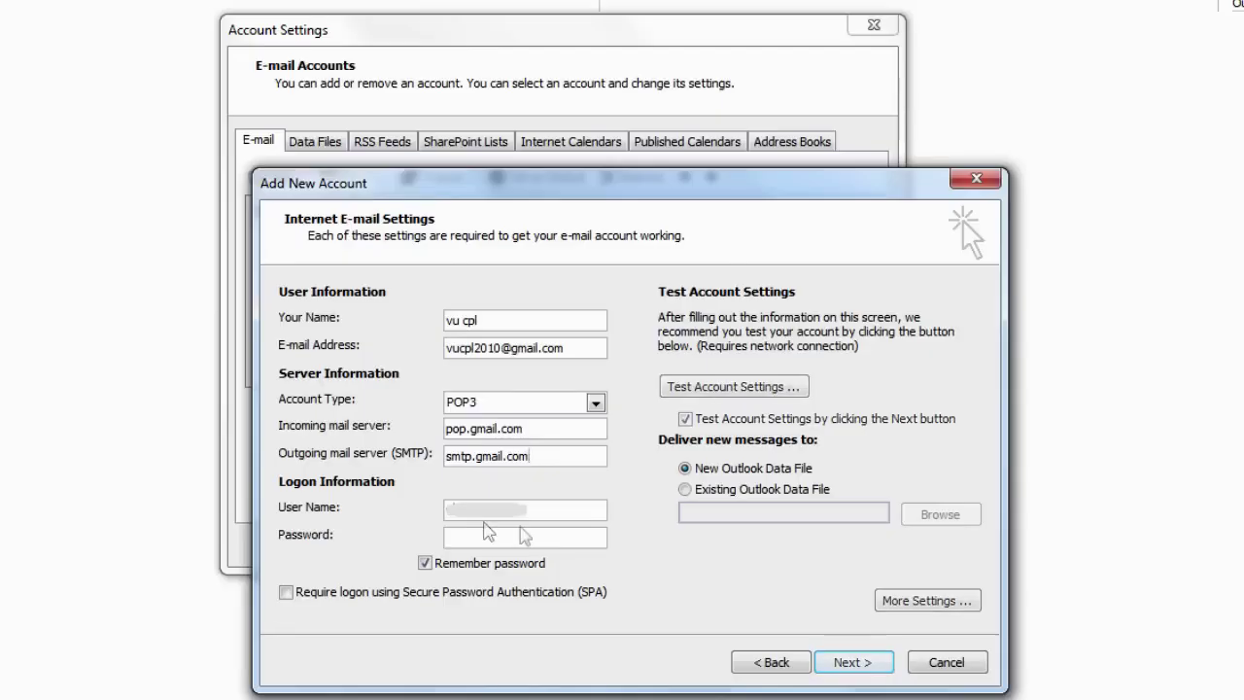
- Enter the logon user name and password, untick Remember password, and deliver to an existing data file
key(Tab)
key(Tab)
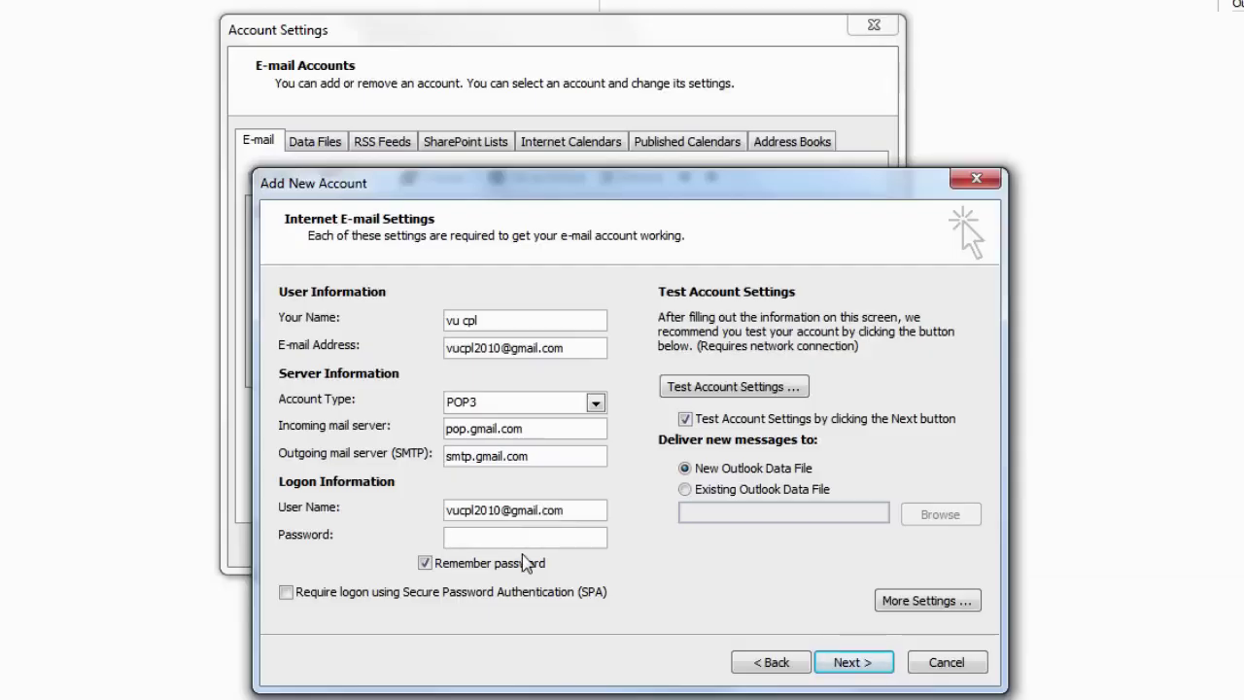
text(******)
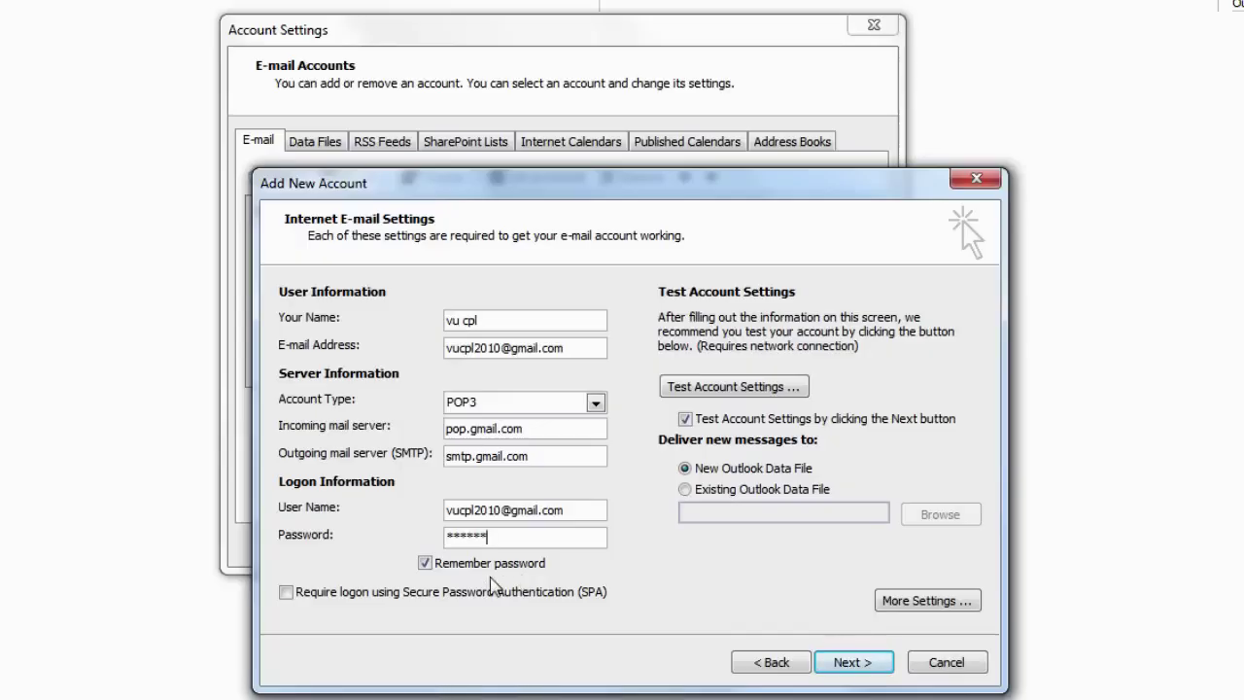
click(425, 565)
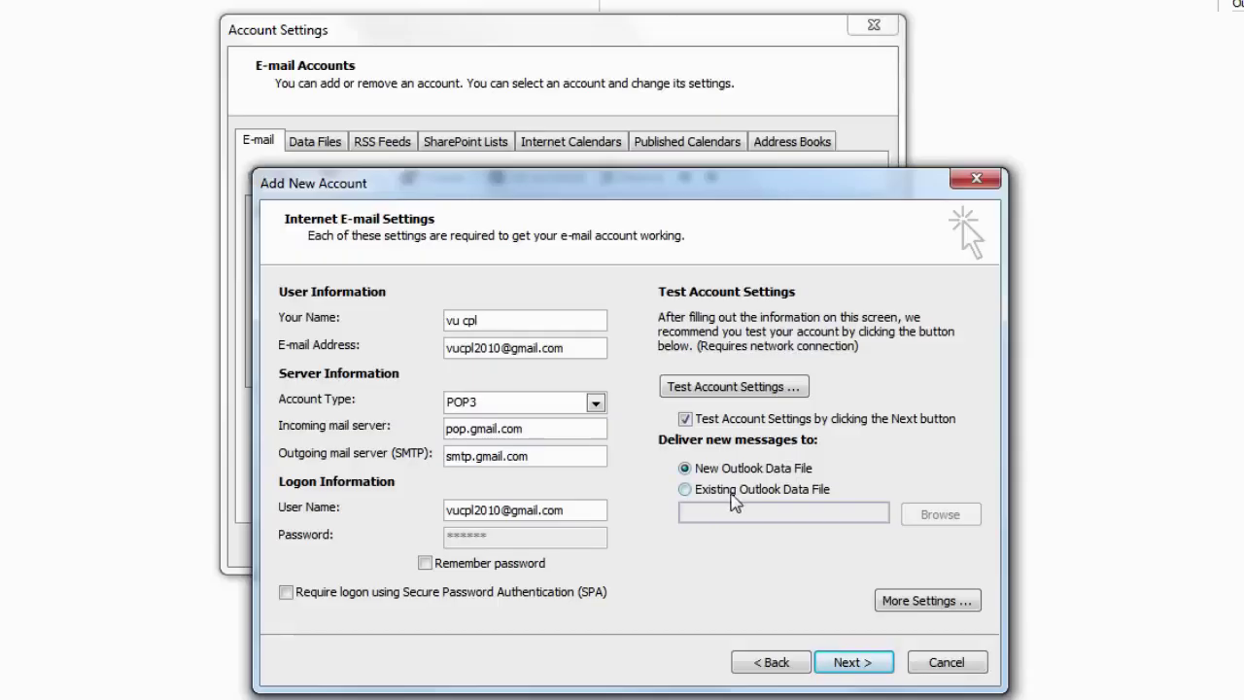
click(698, 494)
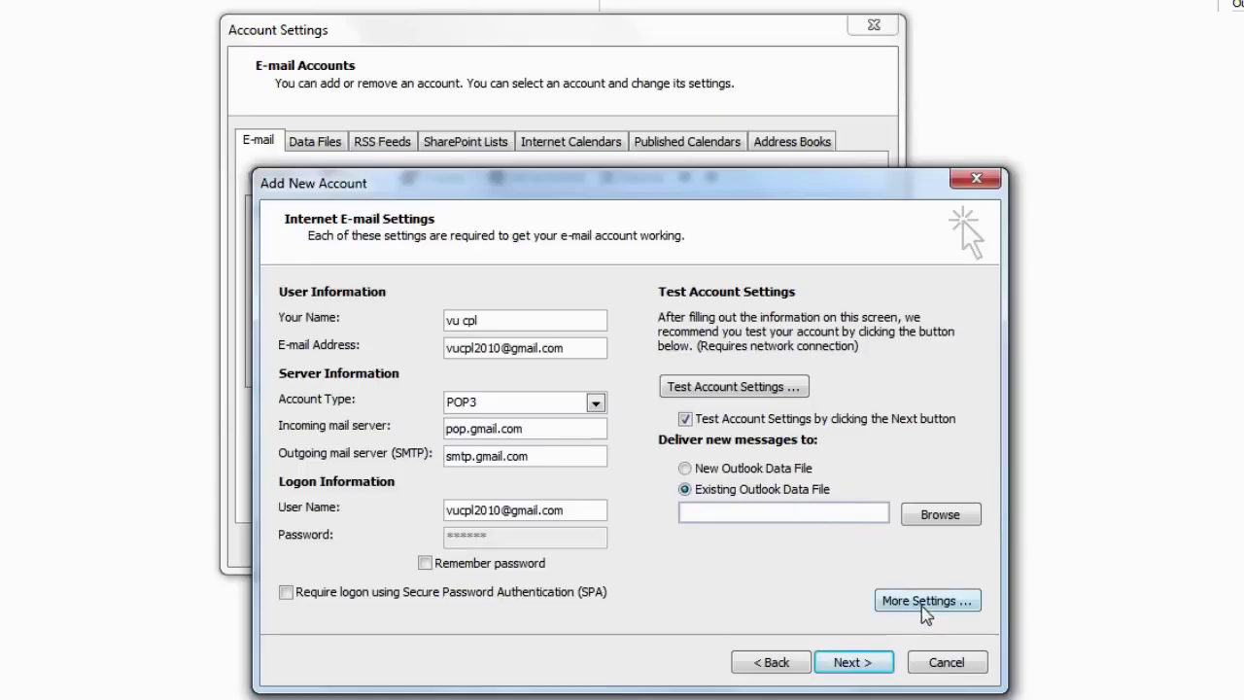
- Require authentication for the outgoing SMTP server in More Settings
click(924, 603)
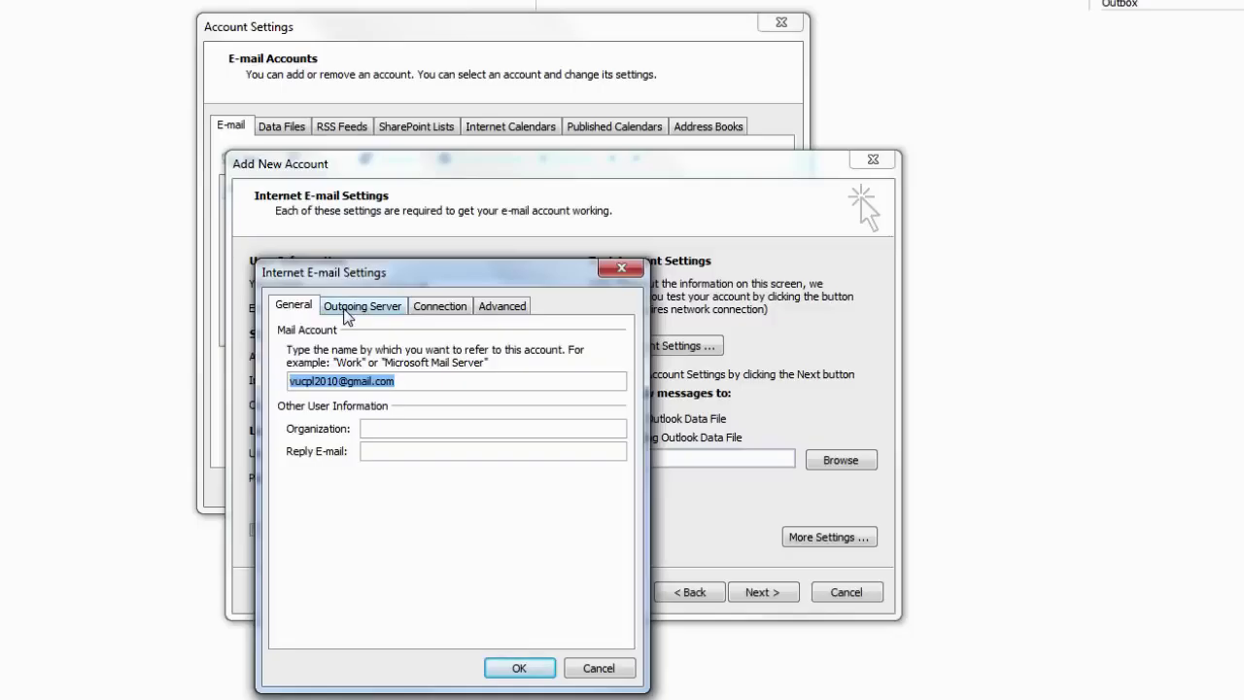
click(350, 309)
click(286, 332)
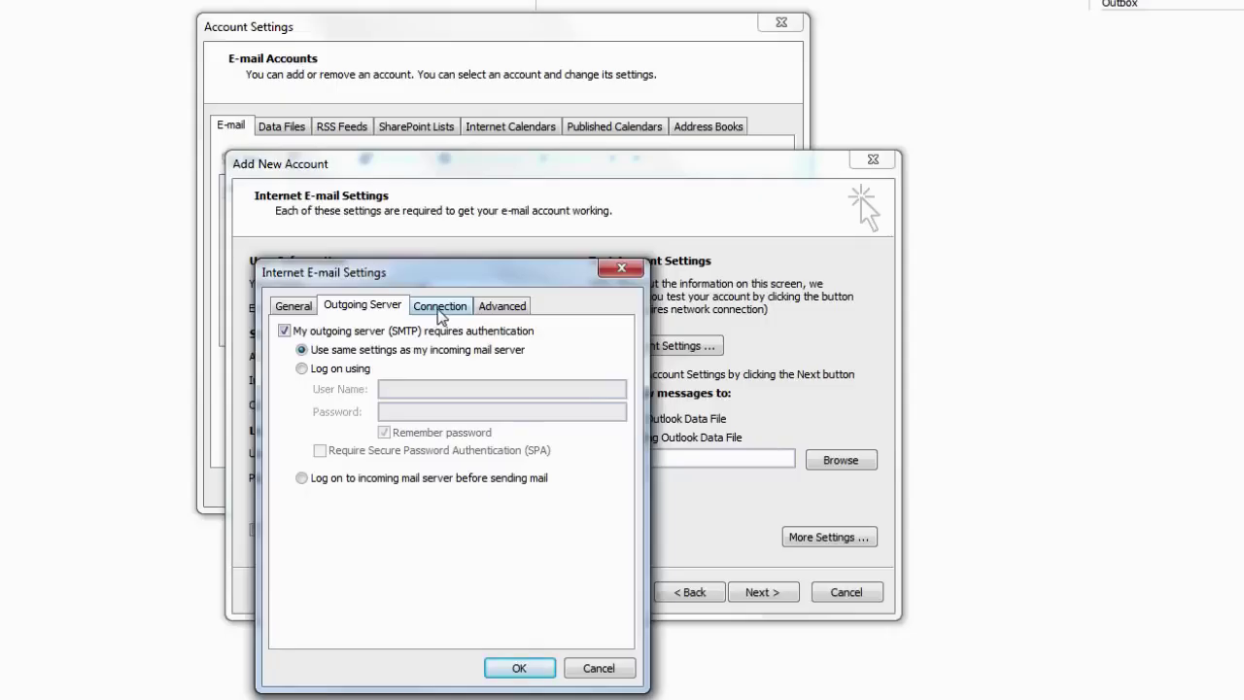
- Set POP3 port 995 with SSL and SMTP port 465 with SSL encryption, then confirm
click(439, 309)
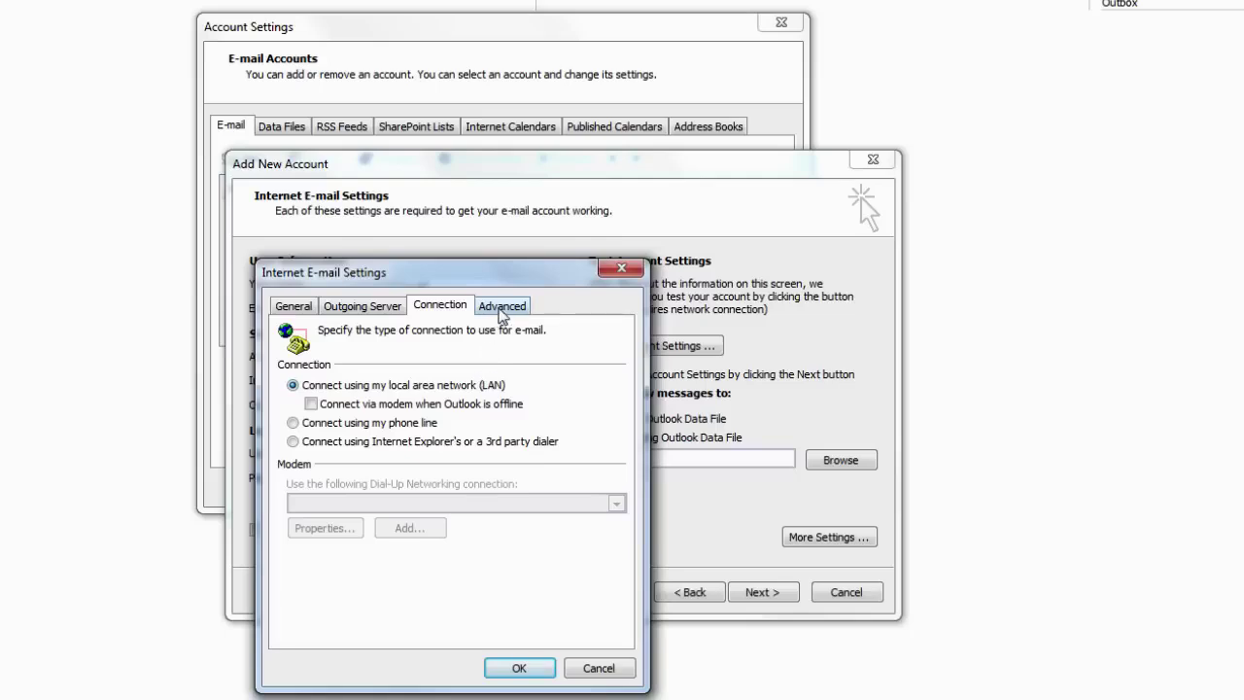
click(501, 307)
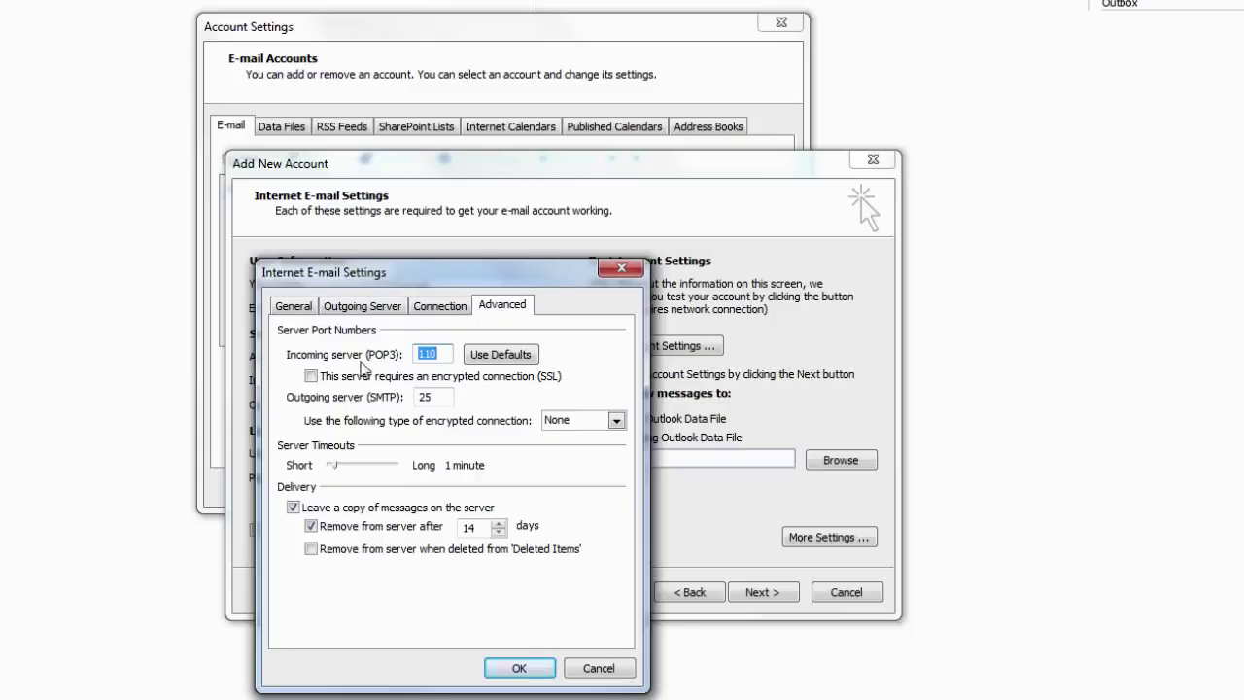
text(995)
click(313, 379)
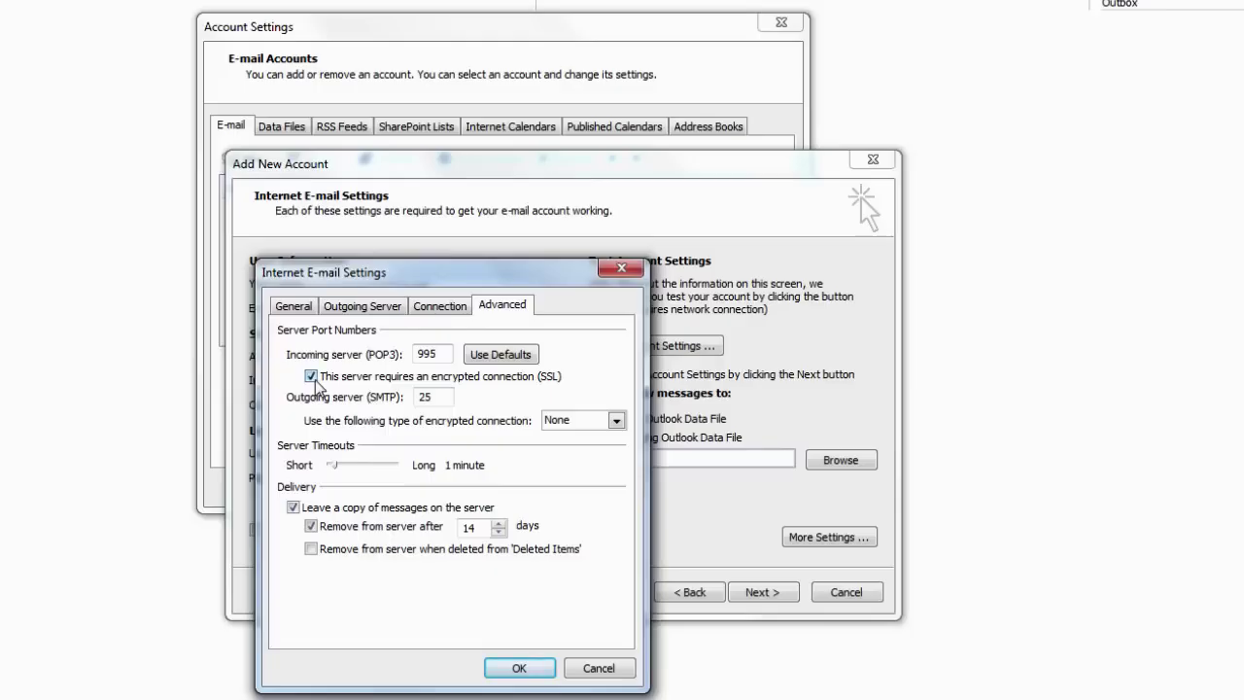
double_click(433, 396)
text(465)
click(596, 433)
click(596, 448)
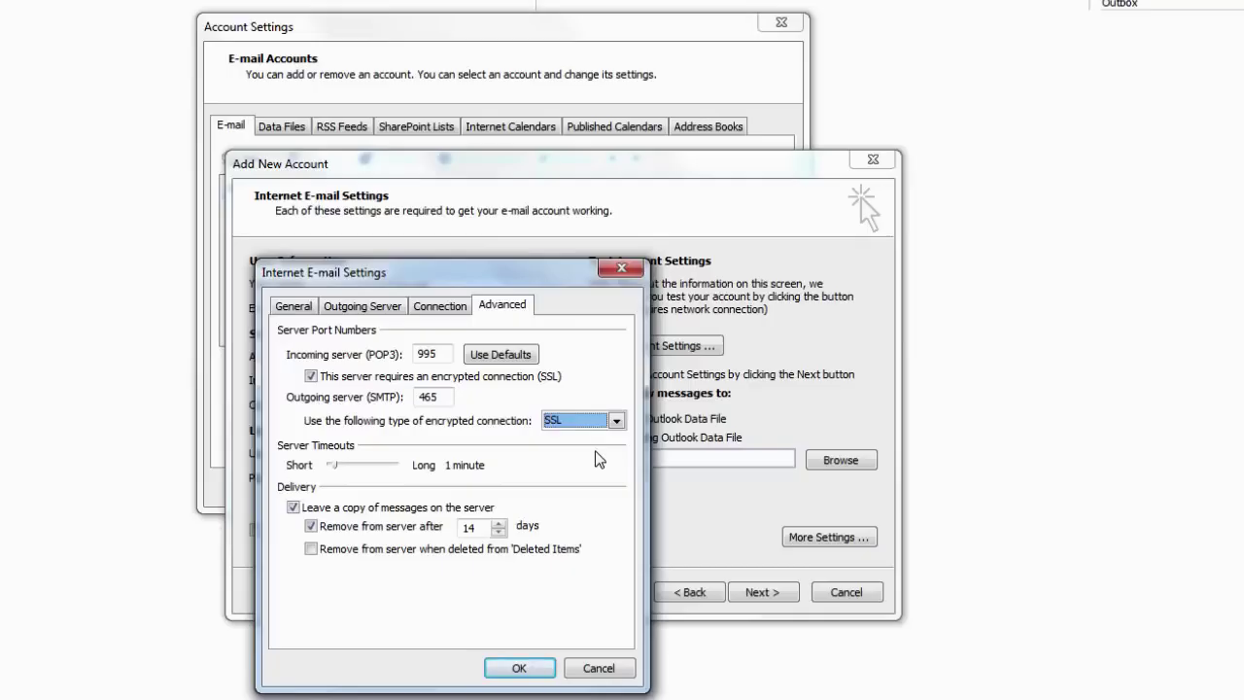
click(515, 669)
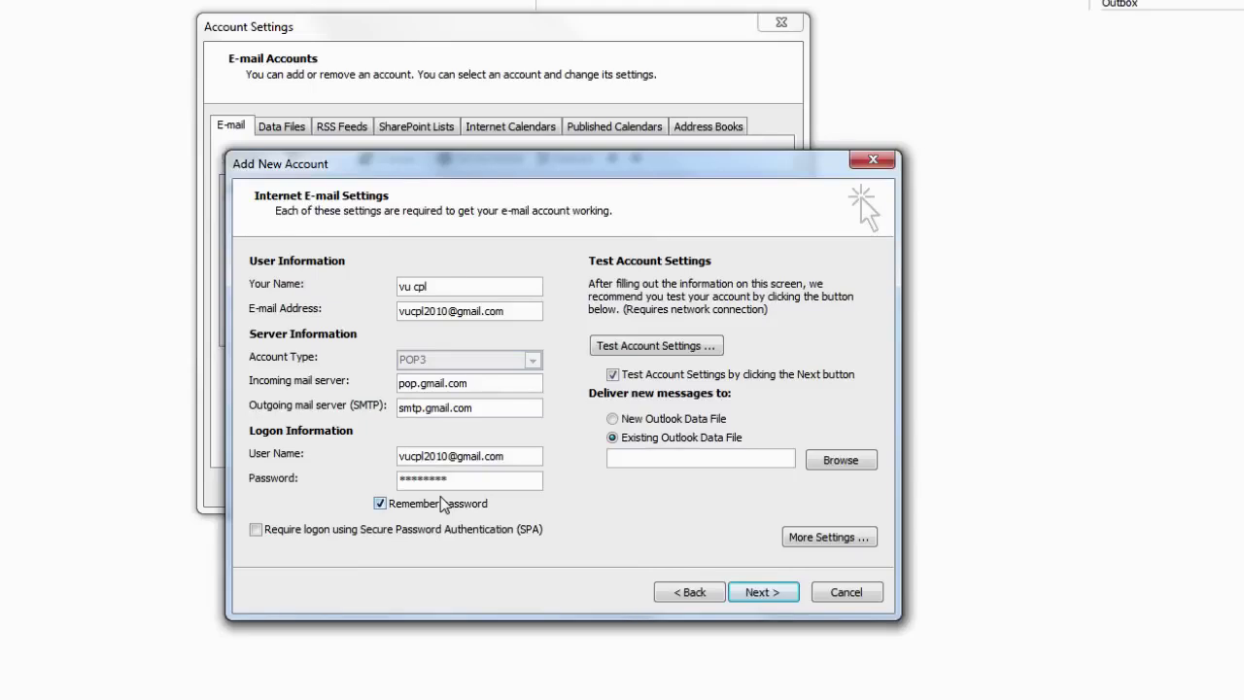
- Test the Gmail account settings successfully and finish adding the account
click(677, 352)
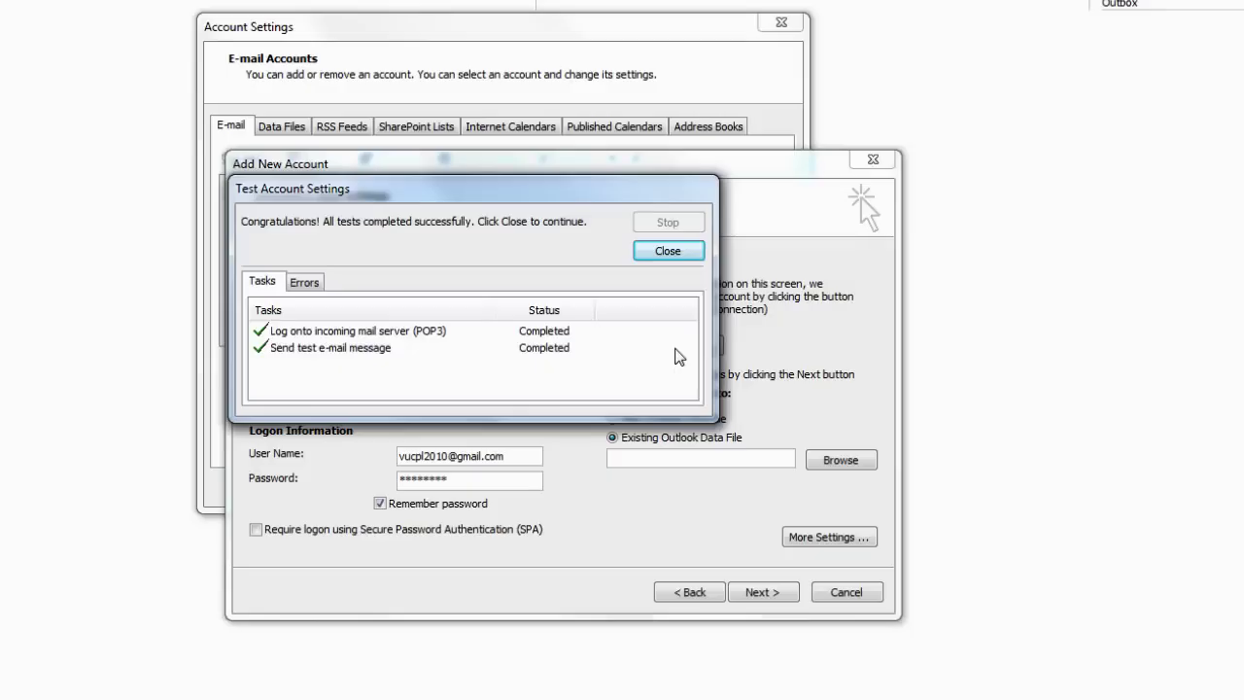
click(671, 252)
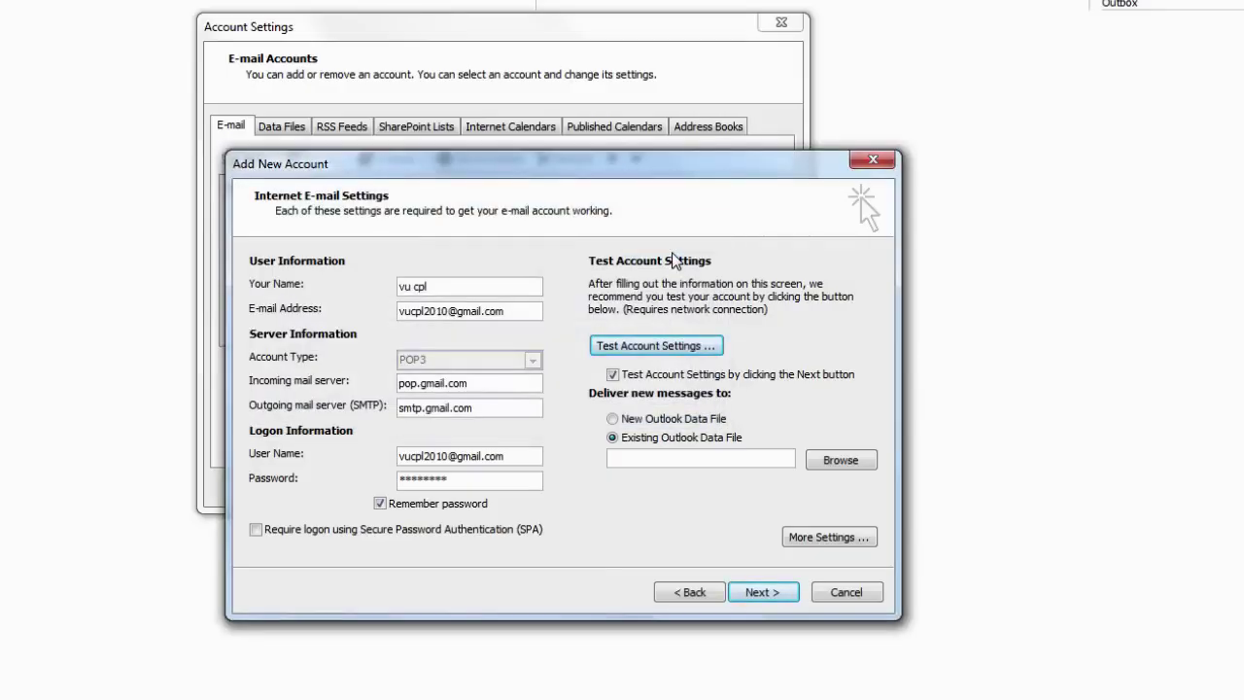
click(765, 596)
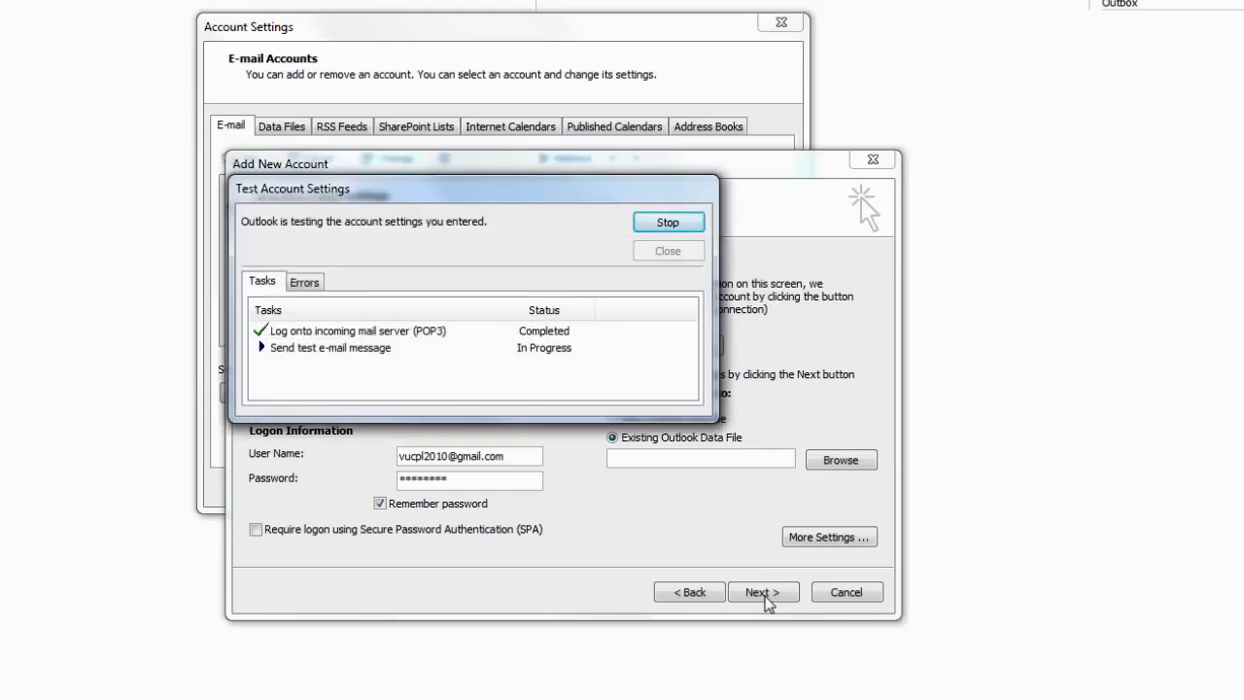
key(Return)
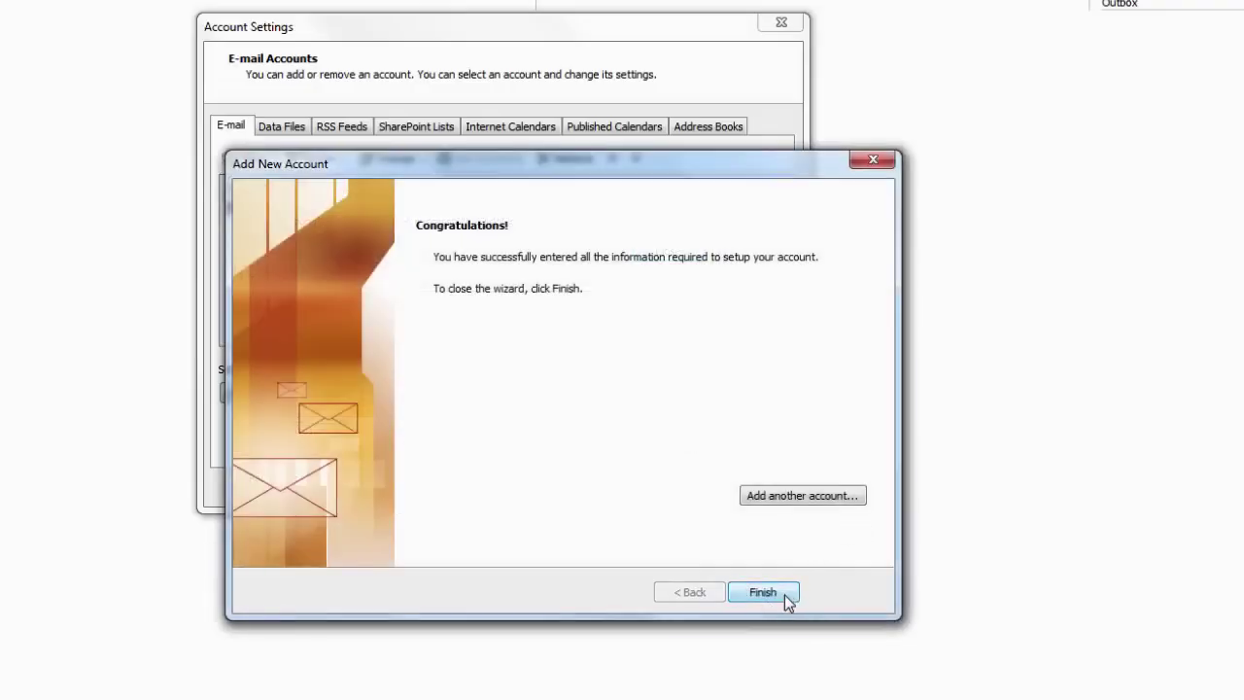
click(786, 596)
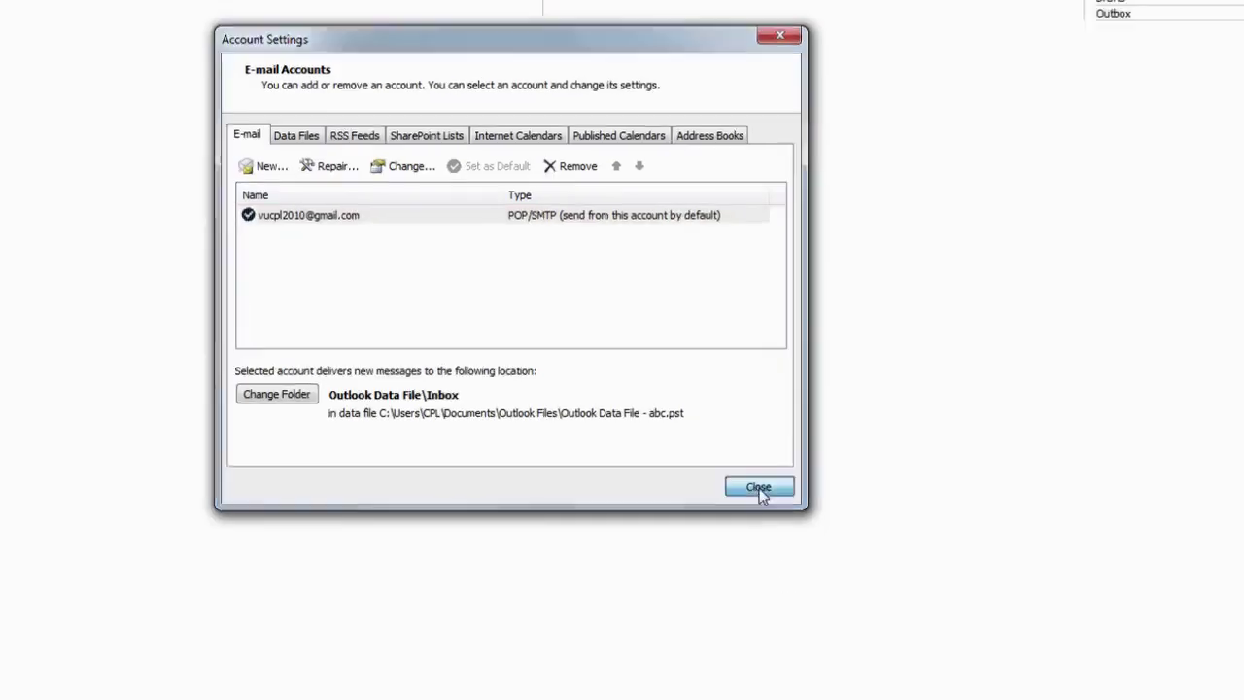
- Close account settings, send and receive all folders, and open the test message from the Inbox
click(759, 488)
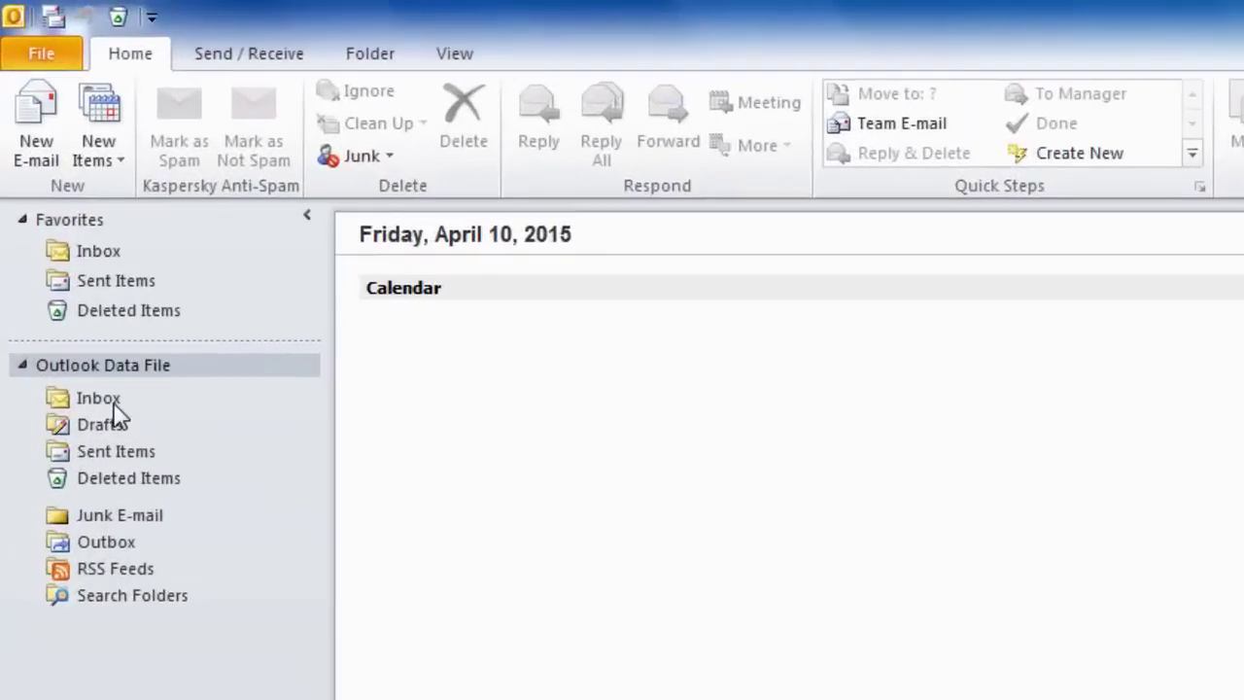
click(95, 363)
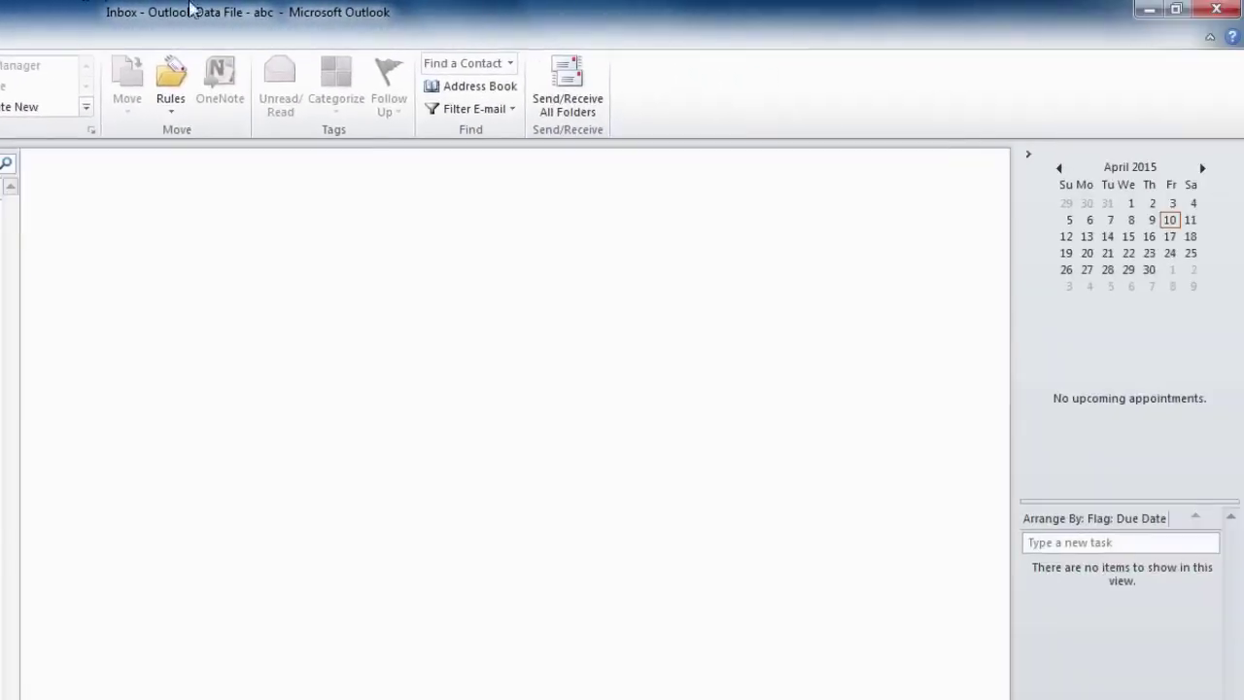
click(589, 109)
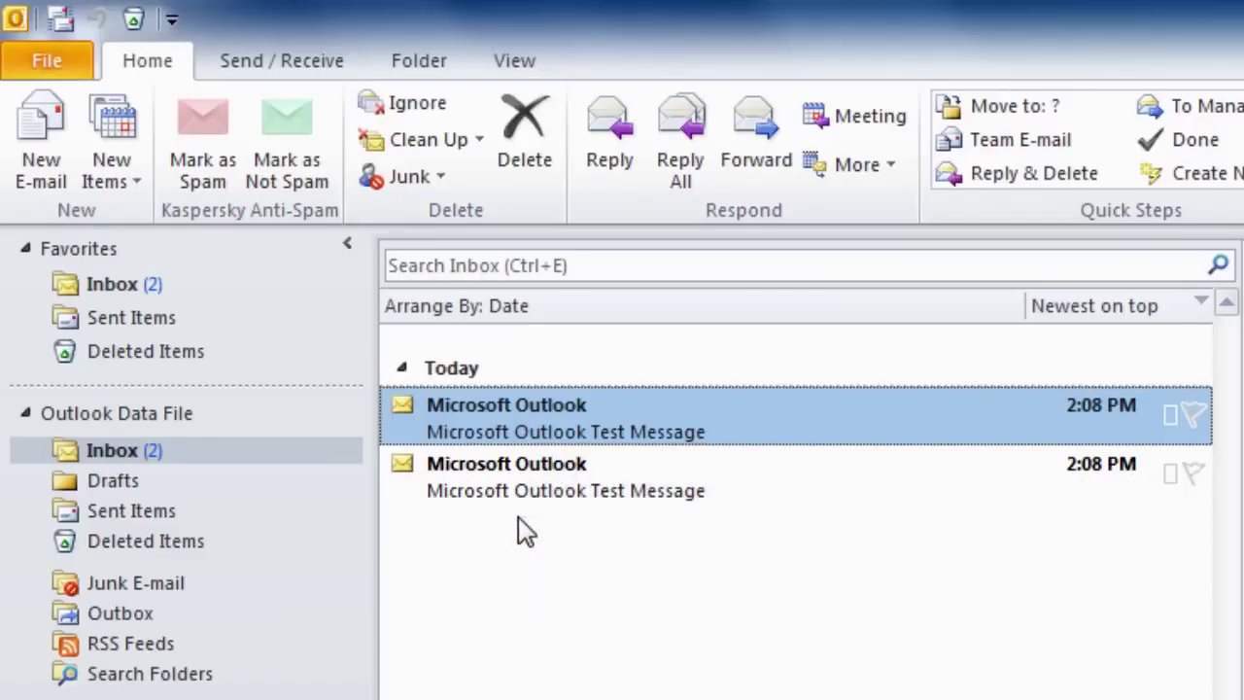
click(131, 459)
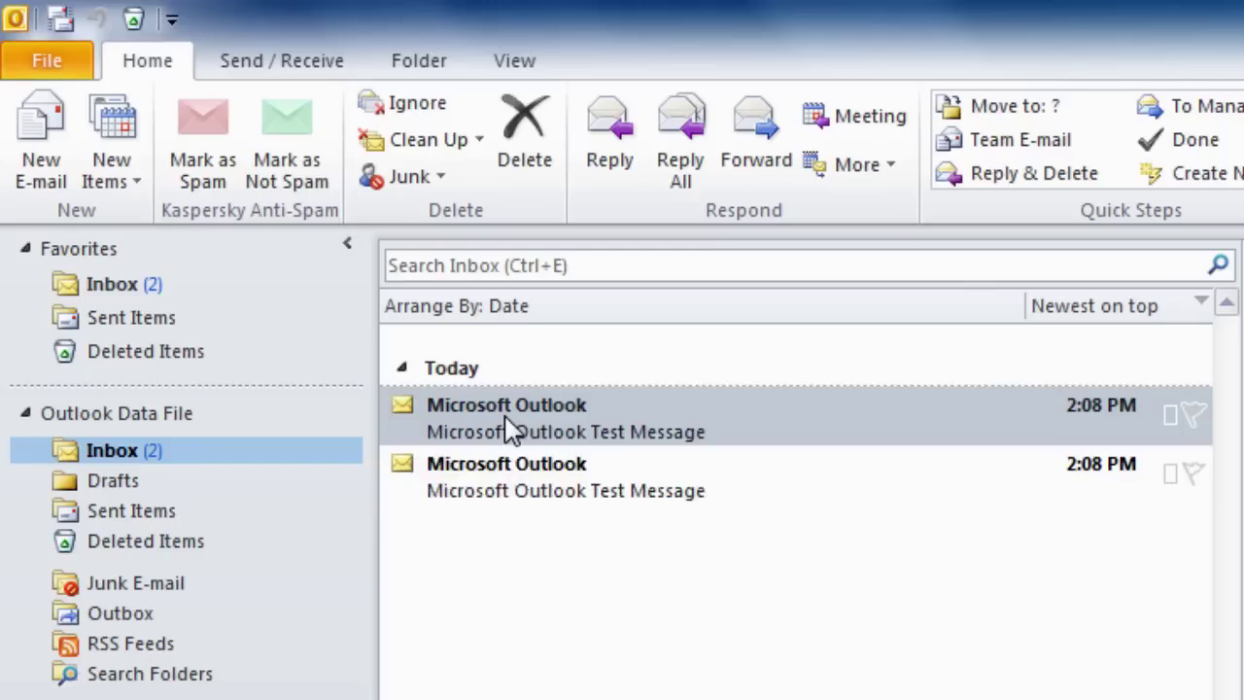
double_click(515, 494)
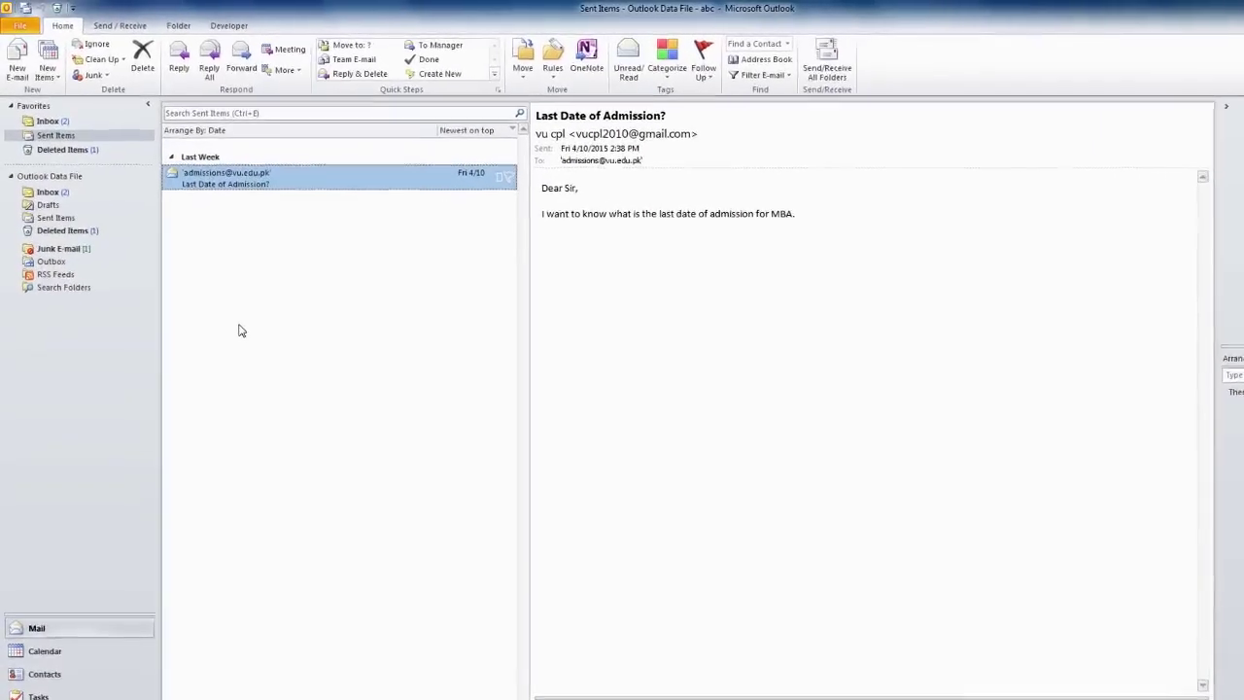
- Go from Sent Items back to the Inbox and read the Project proposal message
click(46, 192)
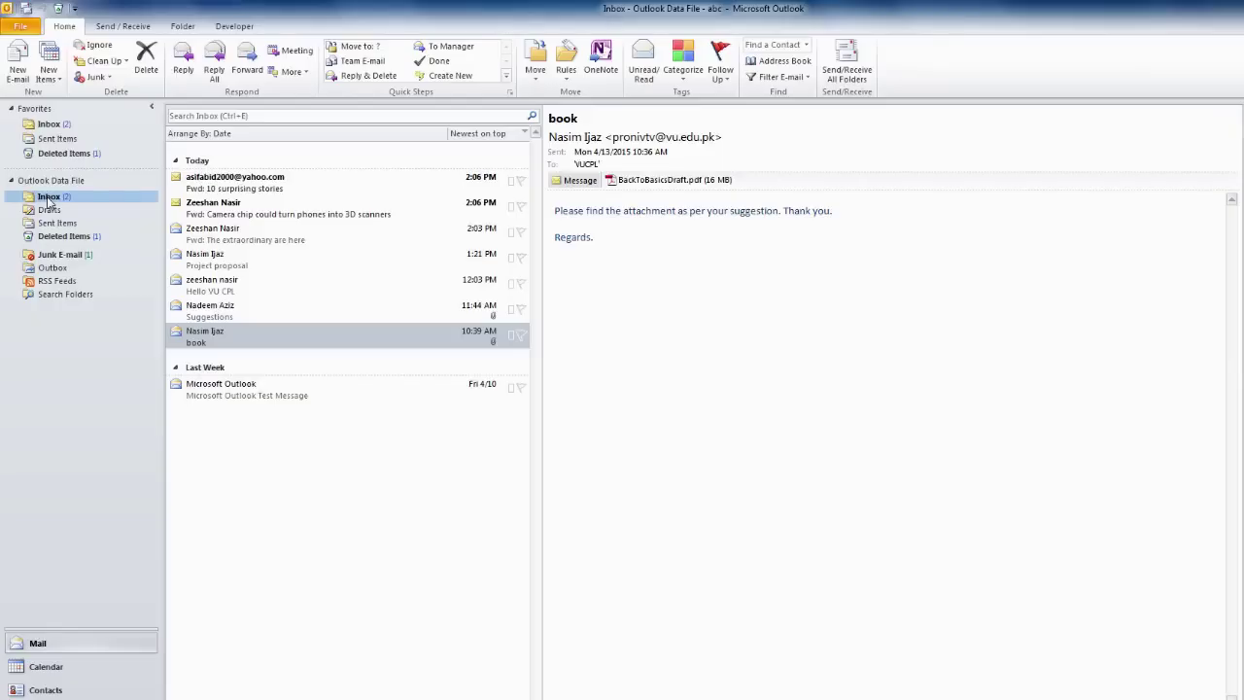
click(217, 266)
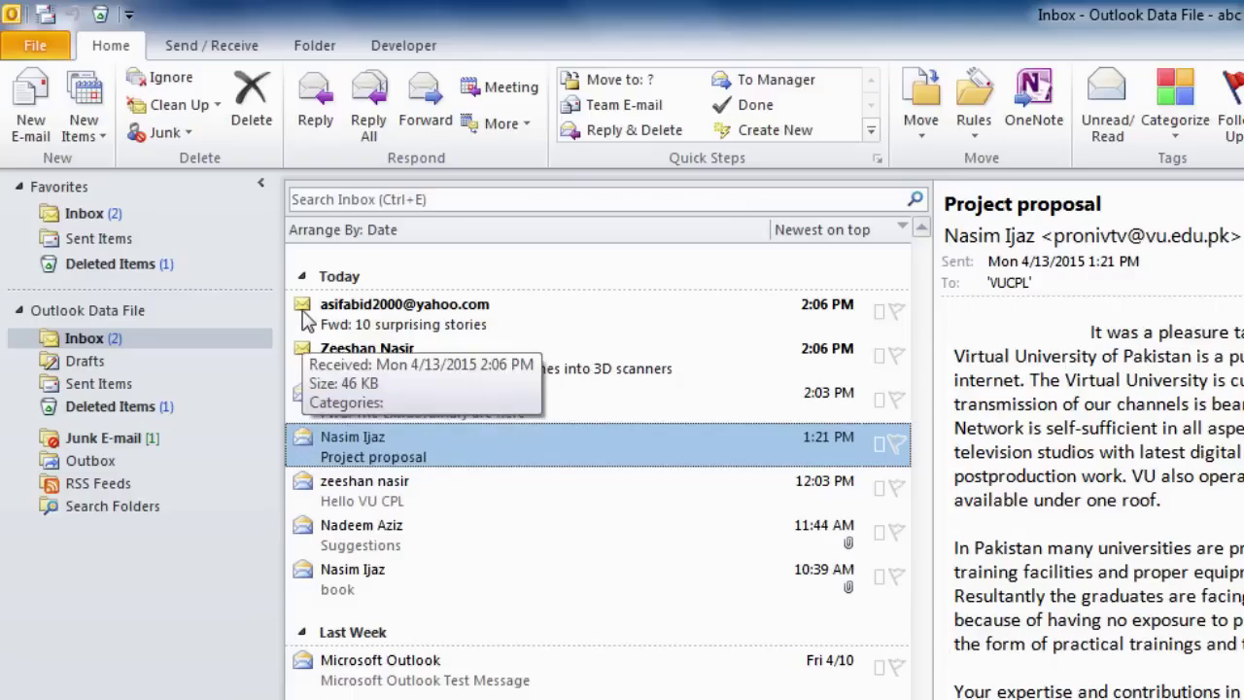
mouse_move(304, 314)
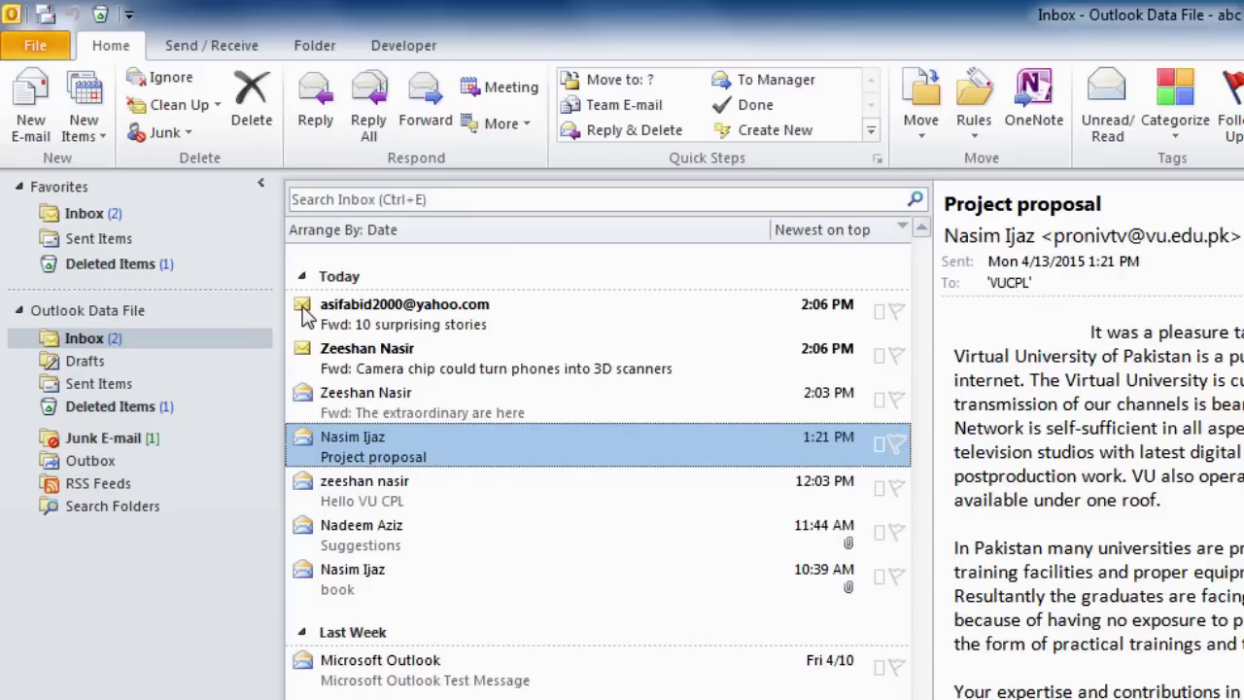
- Mark the Camera chip message as read, then mark the whole Today group as read
right_click(523, 370)
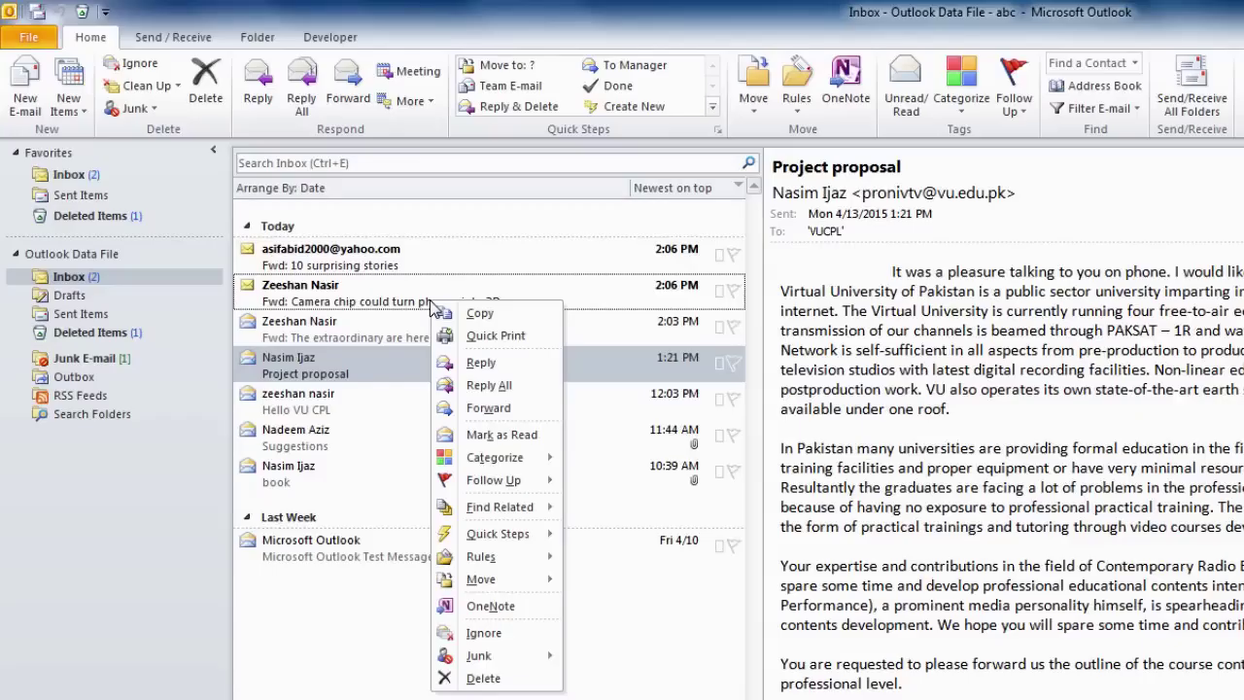
click(501, 435)
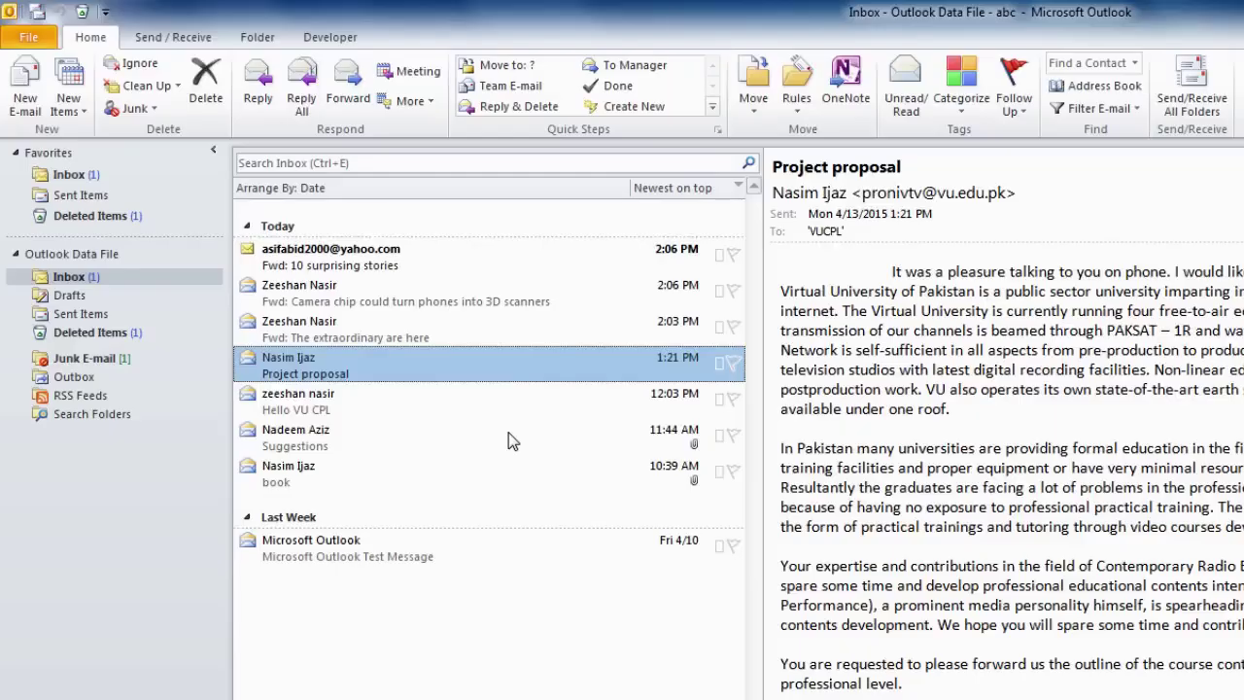
click(287, 227)
right_click(286, 229)
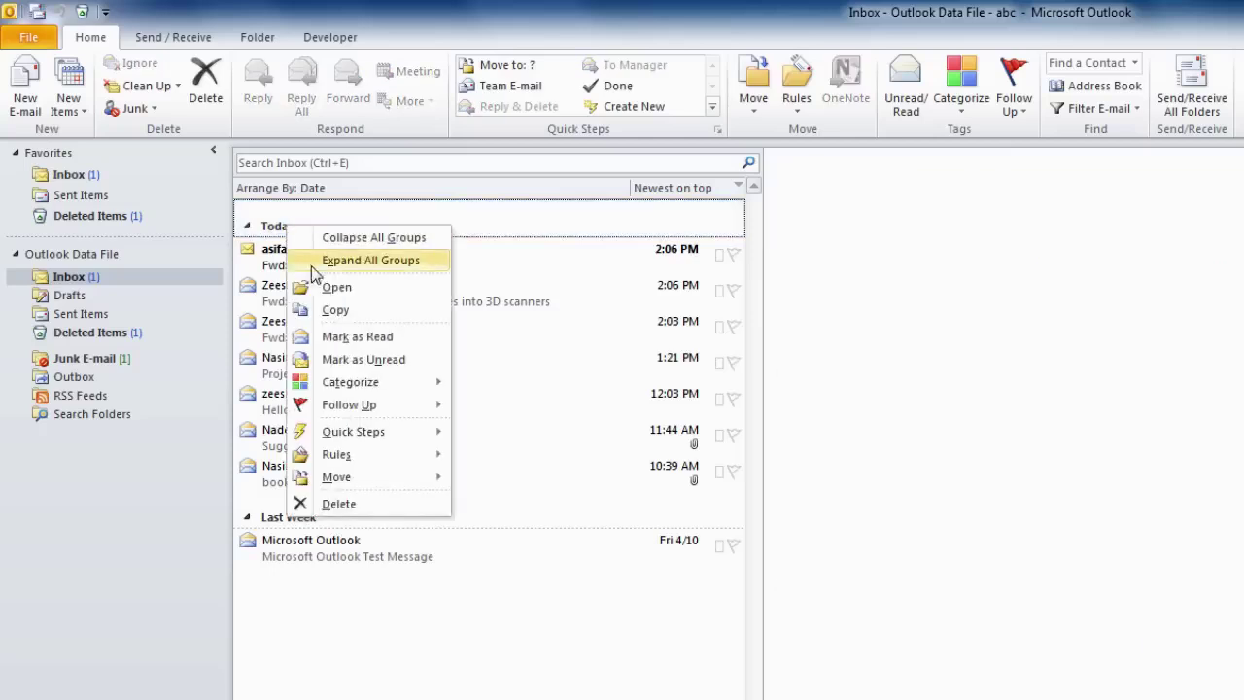
click(360, 340)
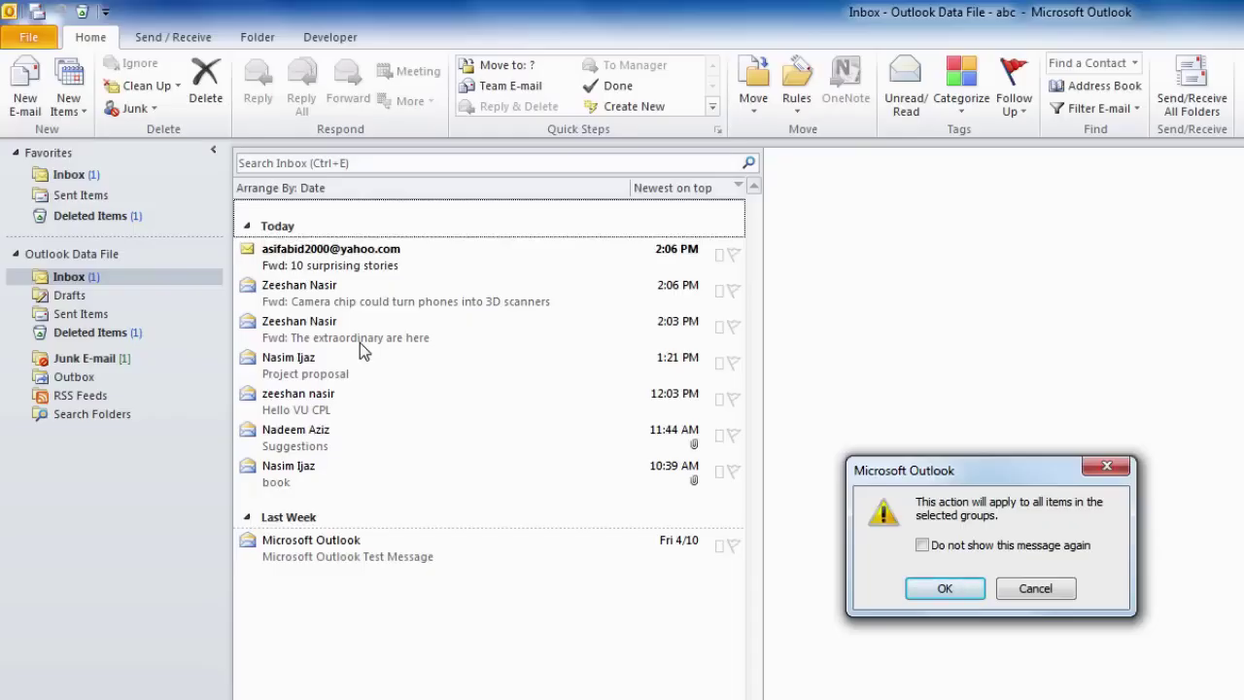
click(945, 589)
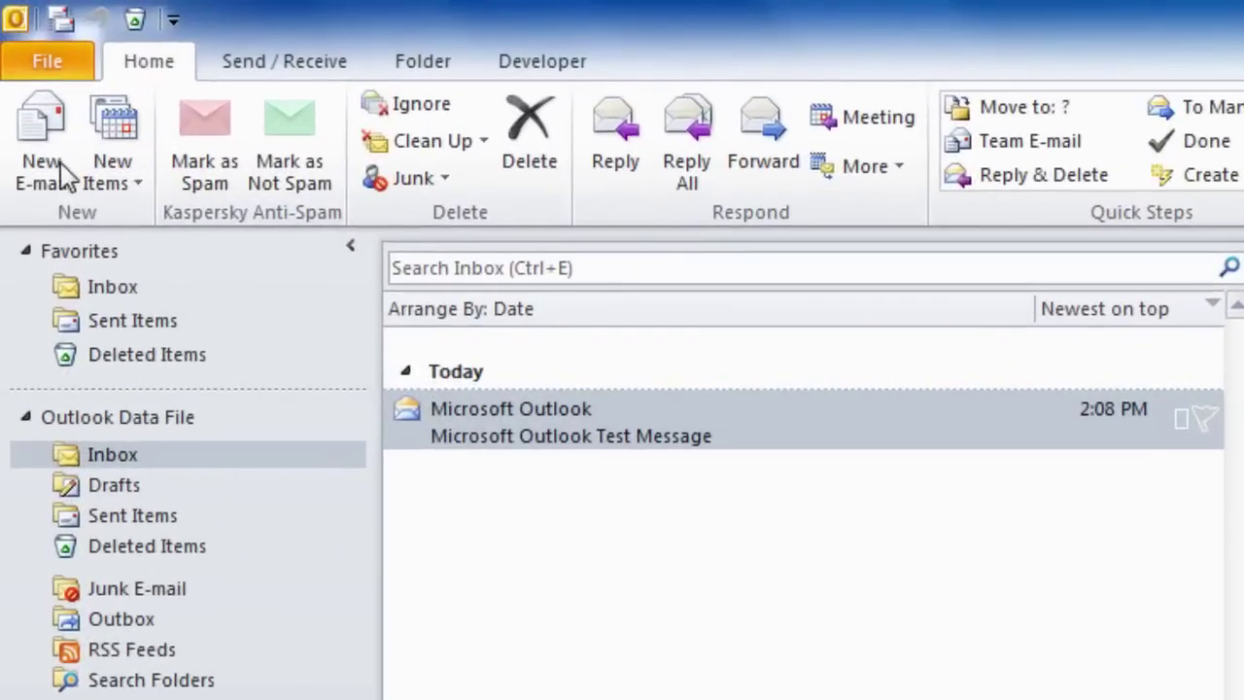
- Start a new e-mail from the main Outlook window
click(44, 185)
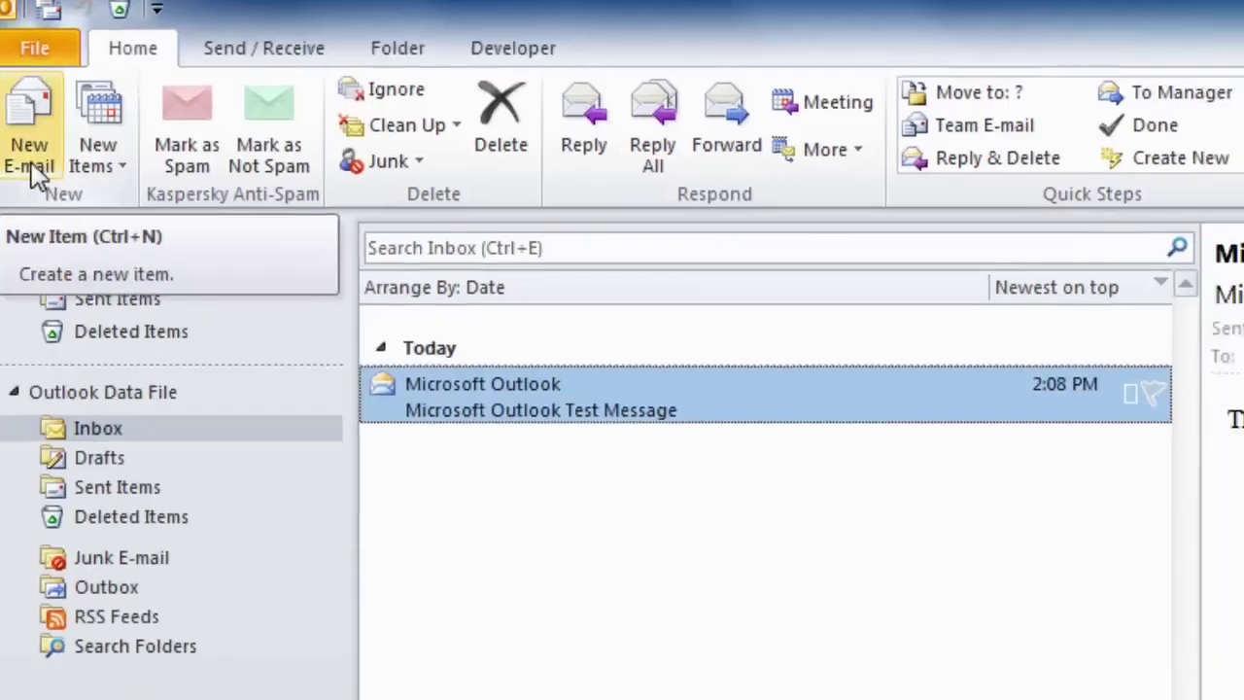
click(41, 175)
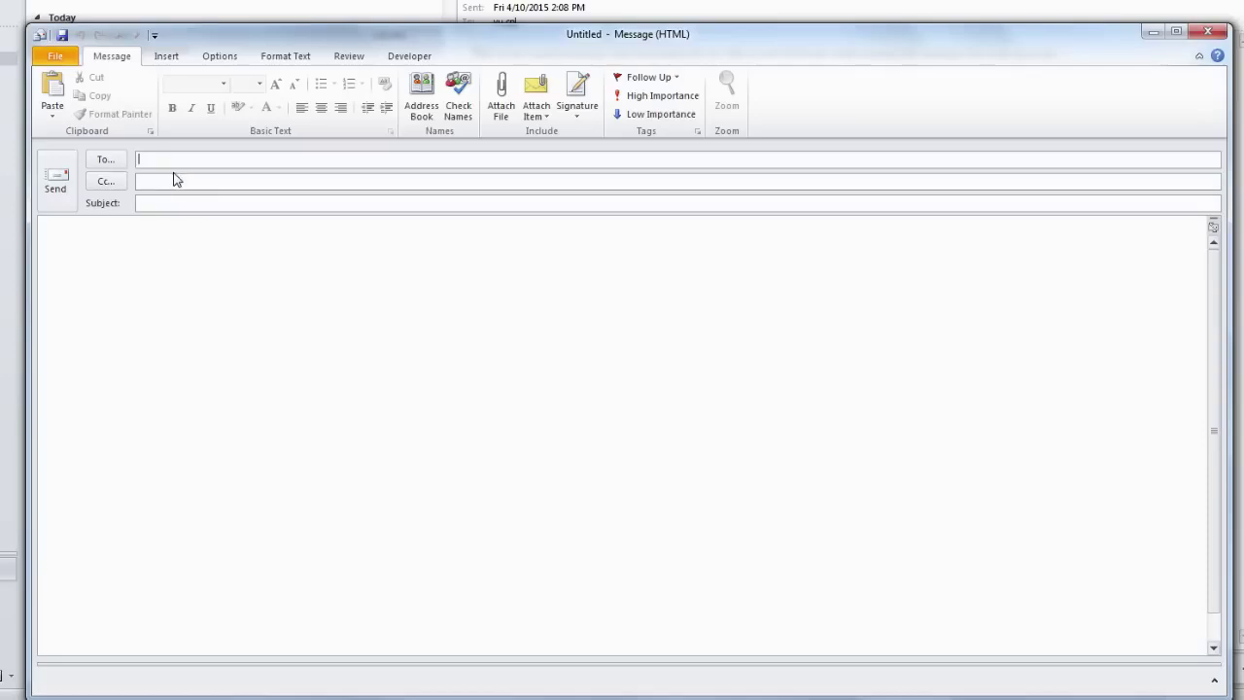
- Address the message to the admissions office with subject 'Last Date of Admission?'
click(148, 204)
text(Last Date of Admission?)
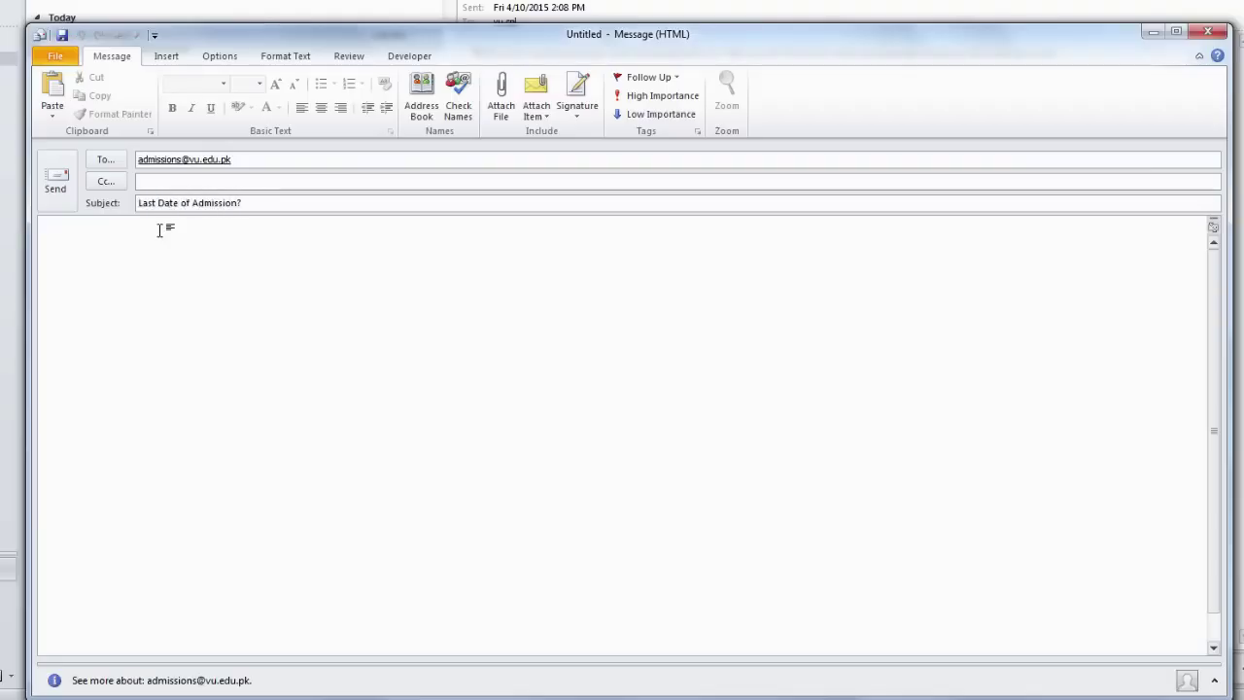
- Write 'Dear Sir,' and ask the last date of admission for MBA, then send it
click(130, 234)
text(Dear Sir,)
key(Return)
key(Return)
text(I want )
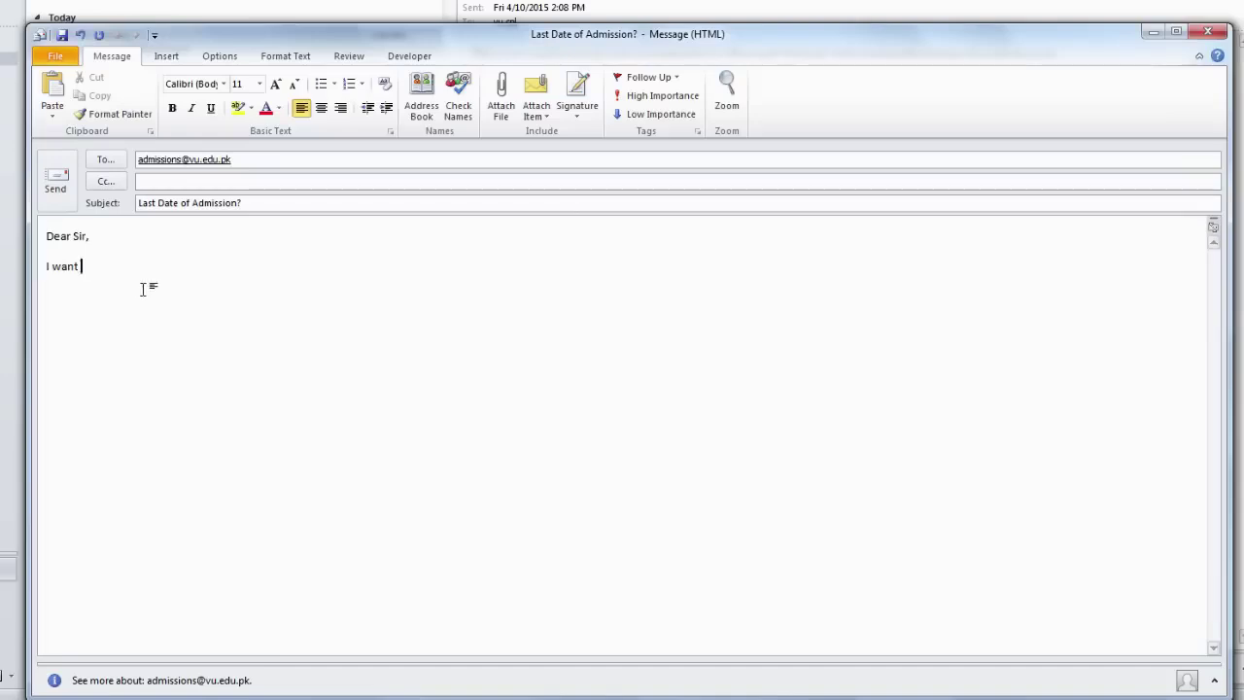
text(to know what is the last date of admission)
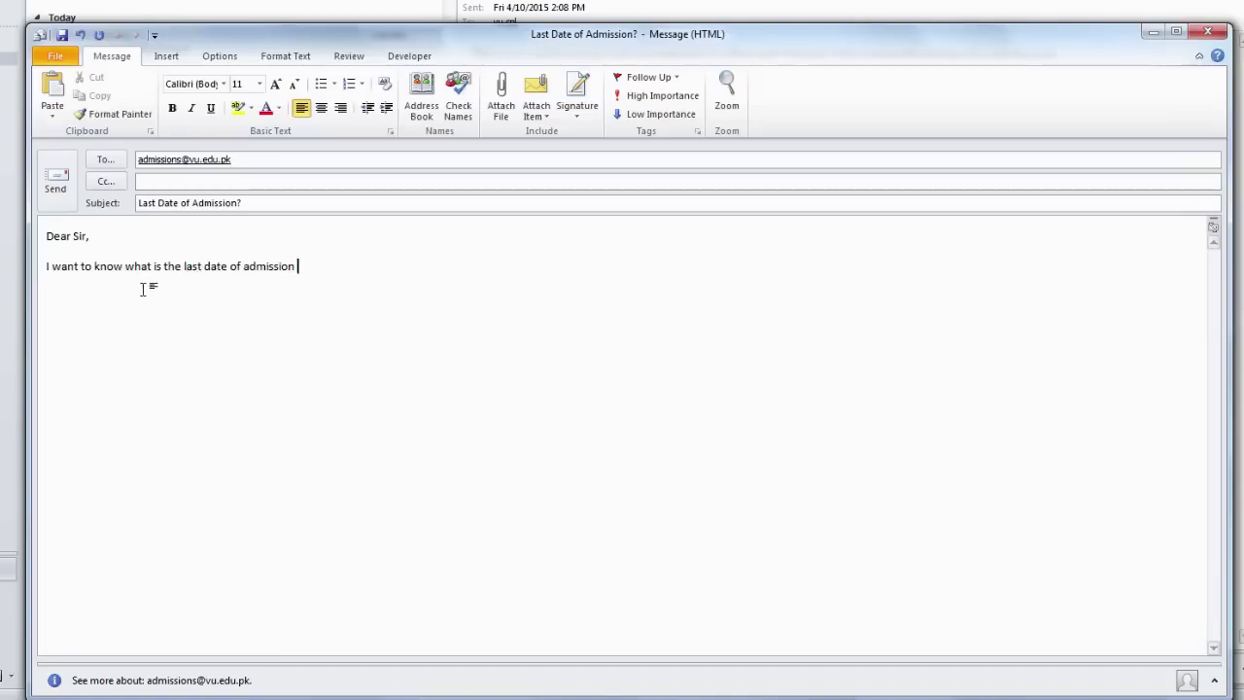
text( for MBA.)
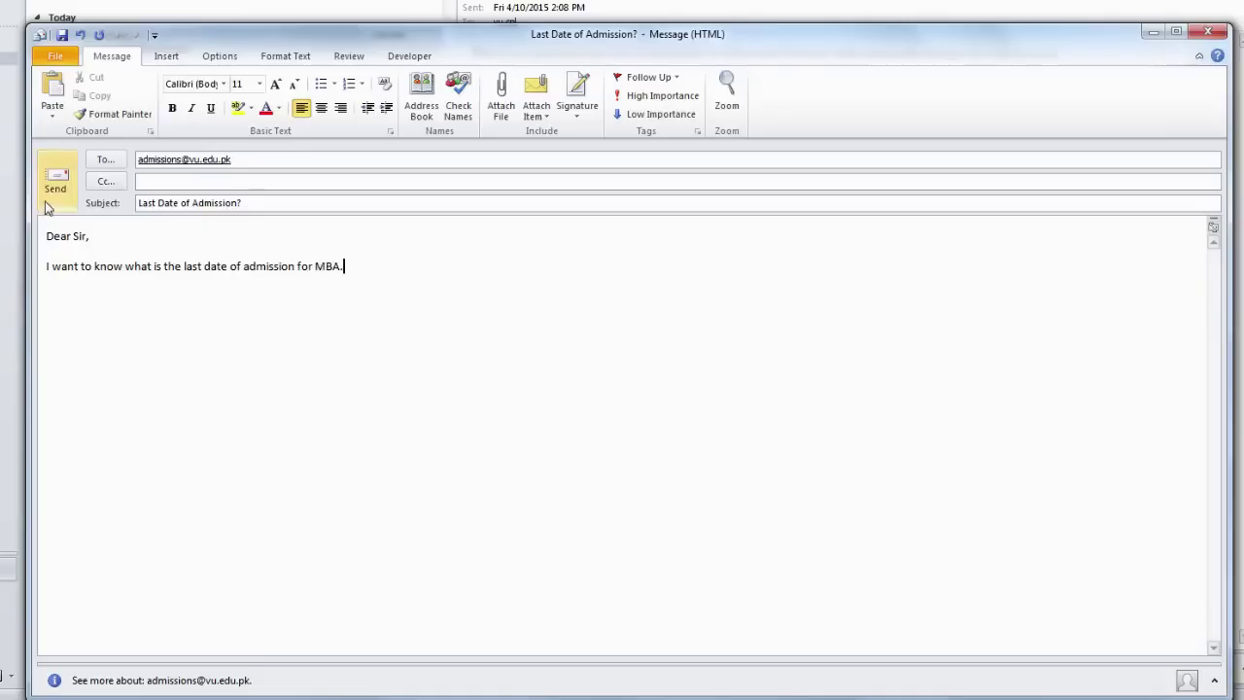
click(49, 206)
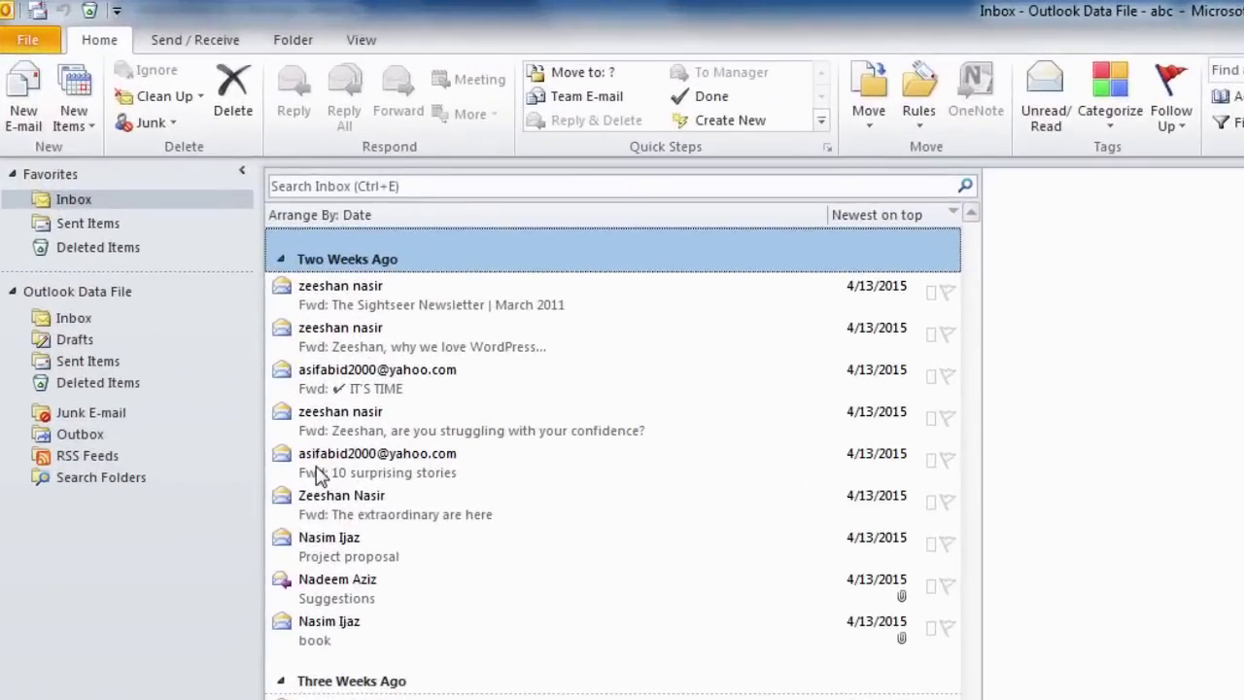
- Return to the data file's Inbox and open the forwarded WordPress message
click(74, 321)
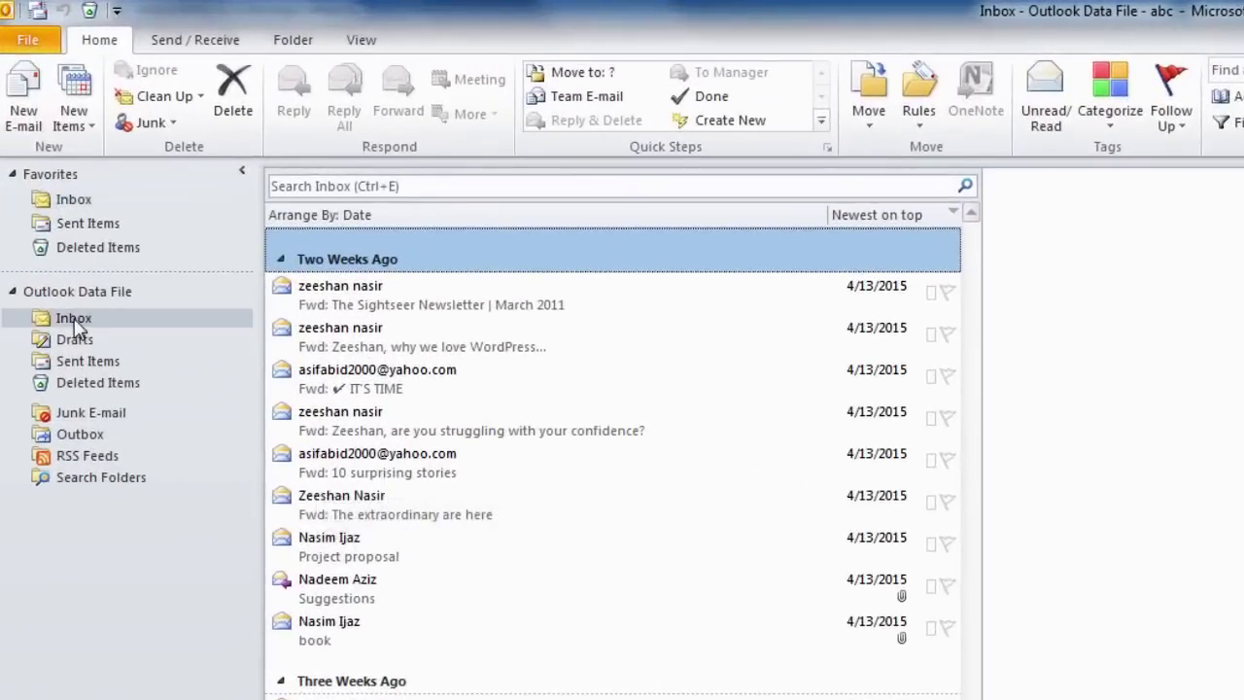
click(336, 350)
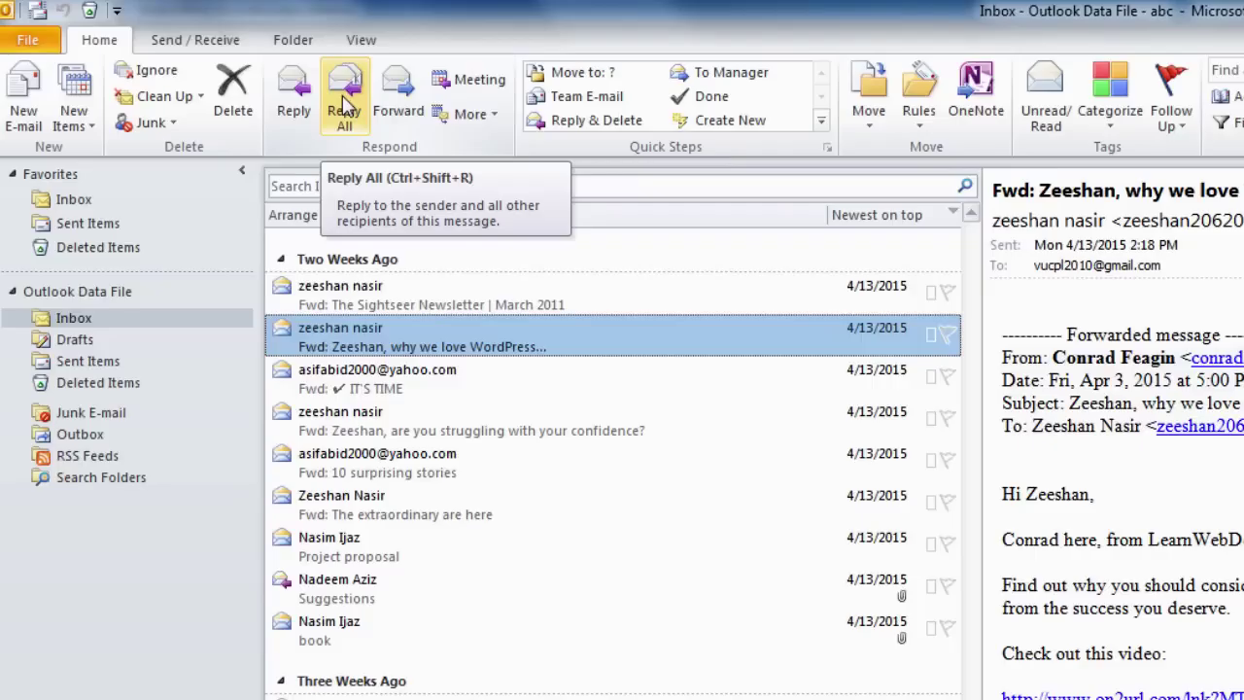
click(295, 105)
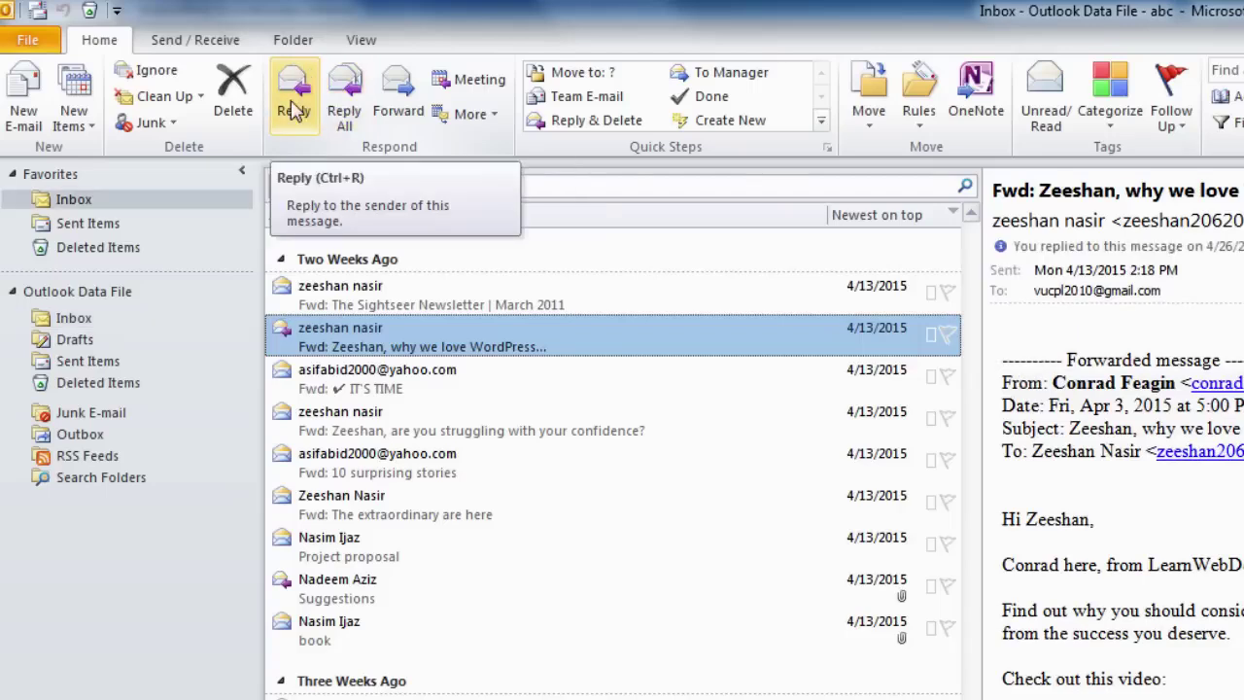
click(295, 105)
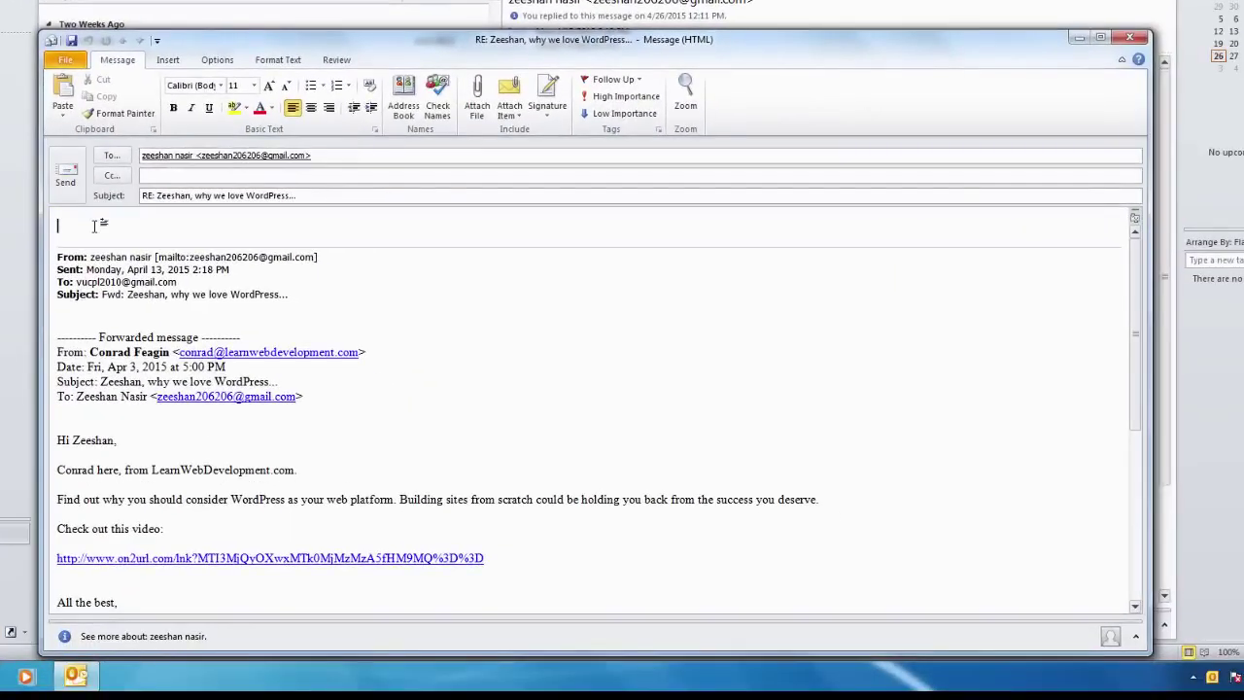
text(Dear Zeeshan)
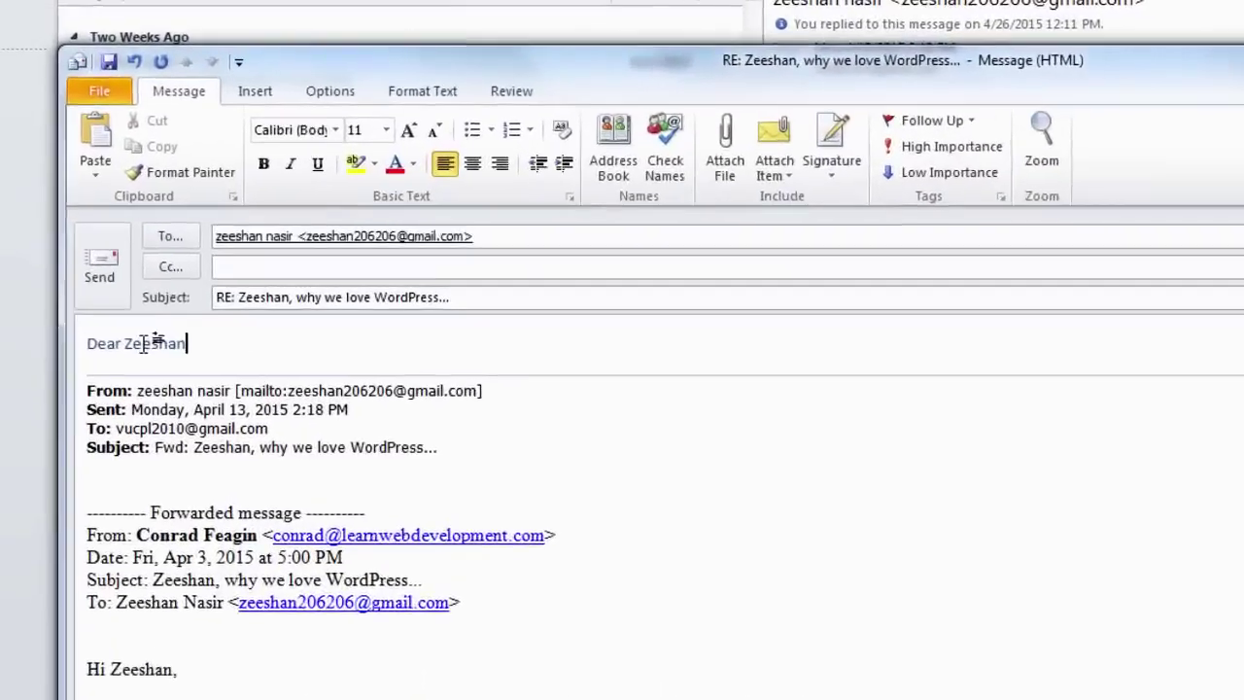
text(,)
key(Return)
text(Tha)
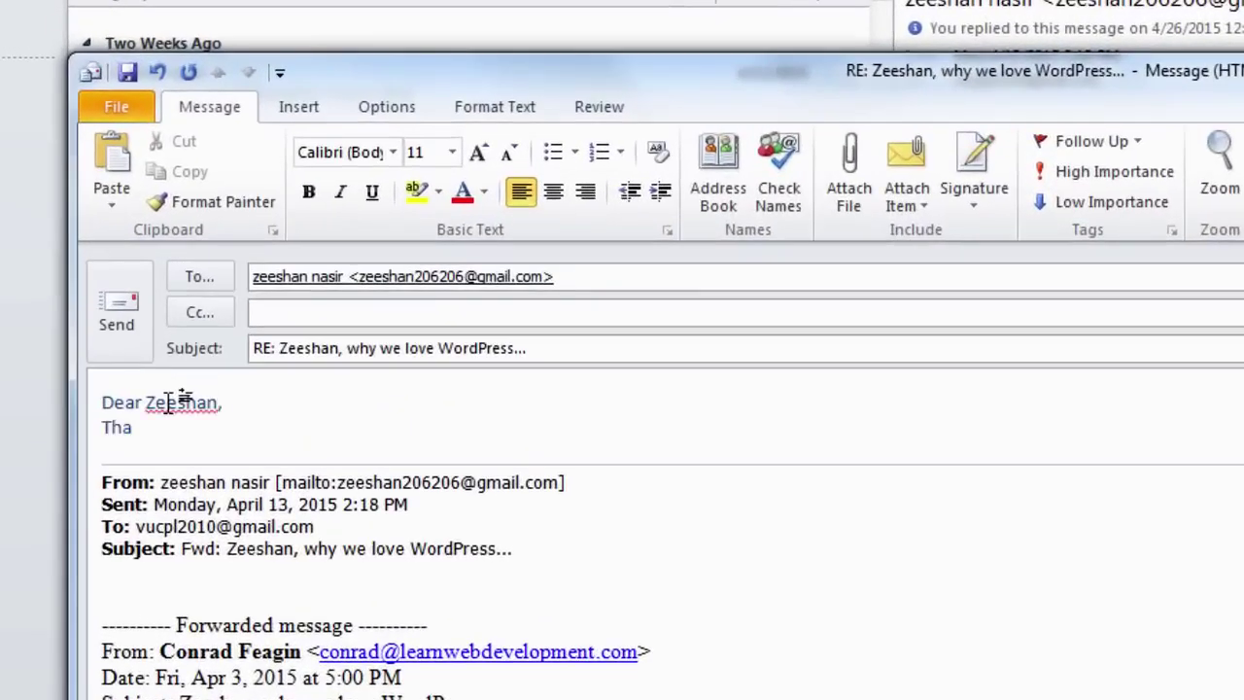
text(nk you very much for your response.)
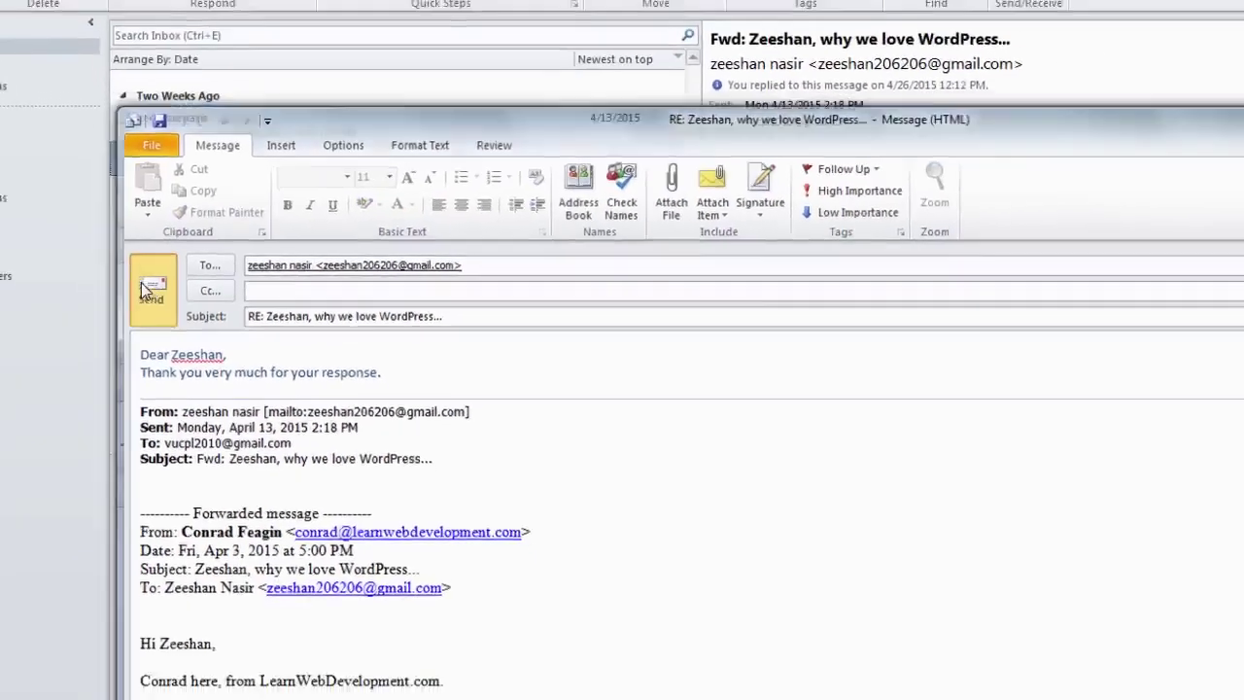
click(118, 309)
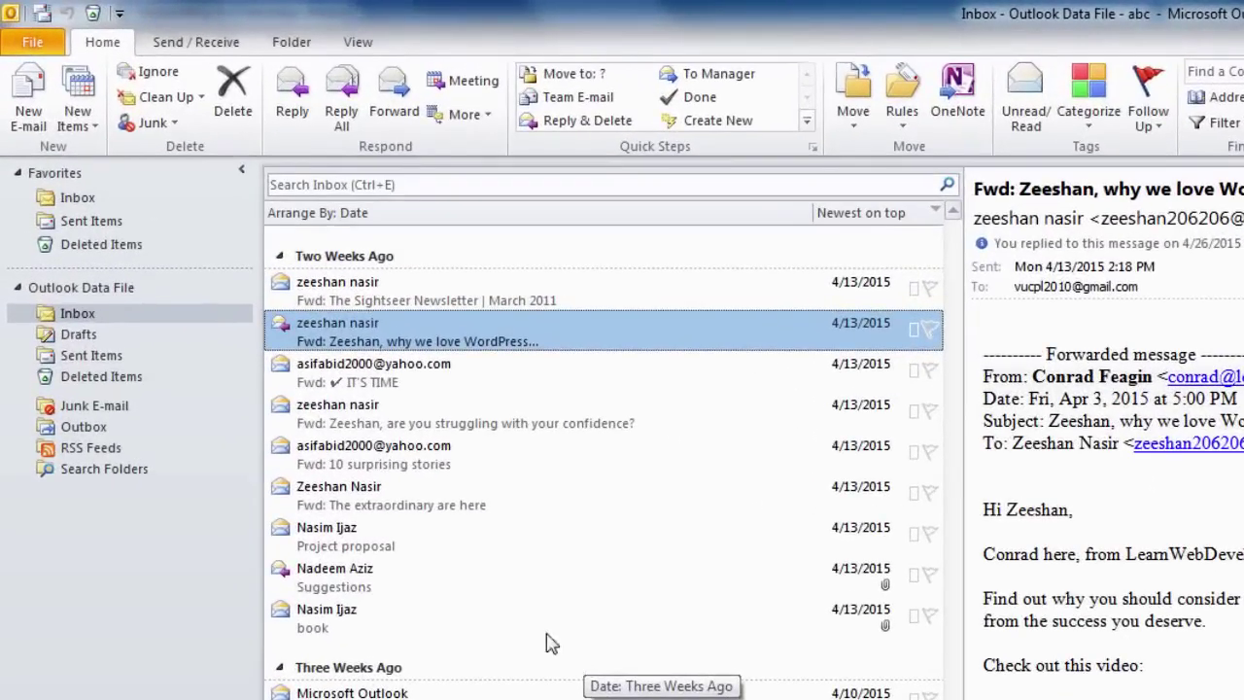
- Check the sent reply in Sent Items, return to the Inbox, and go to Account Information
click(97, 357)
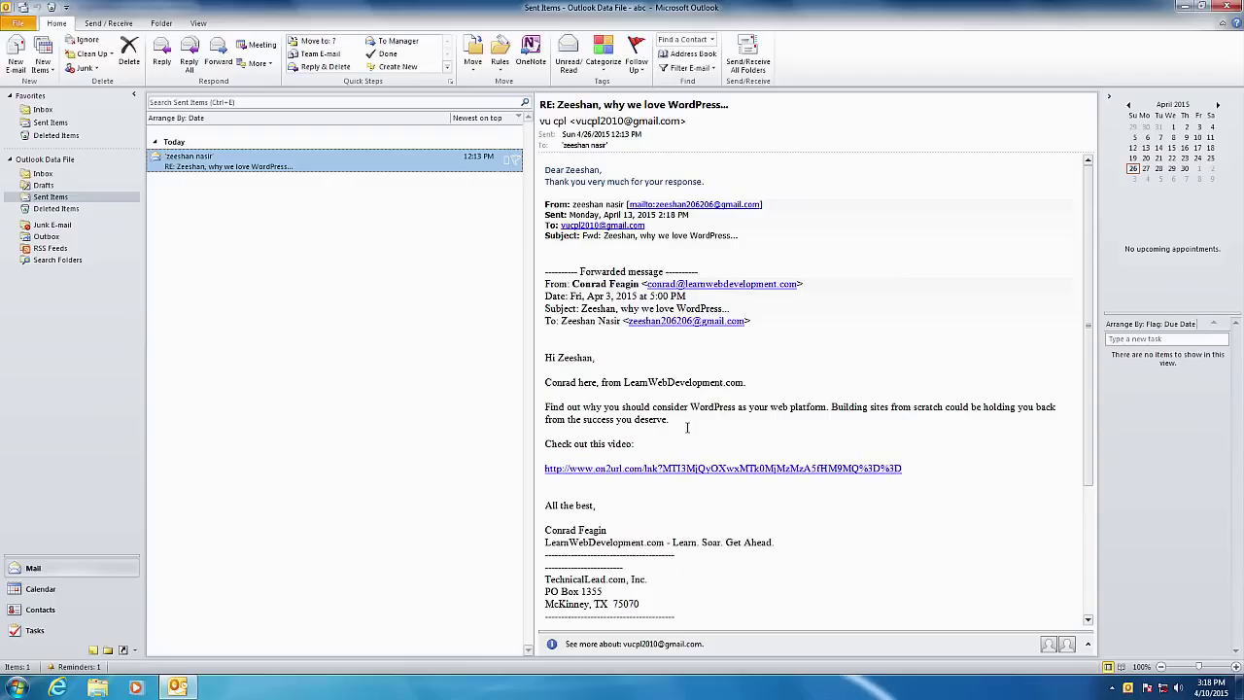
click(42, 174)
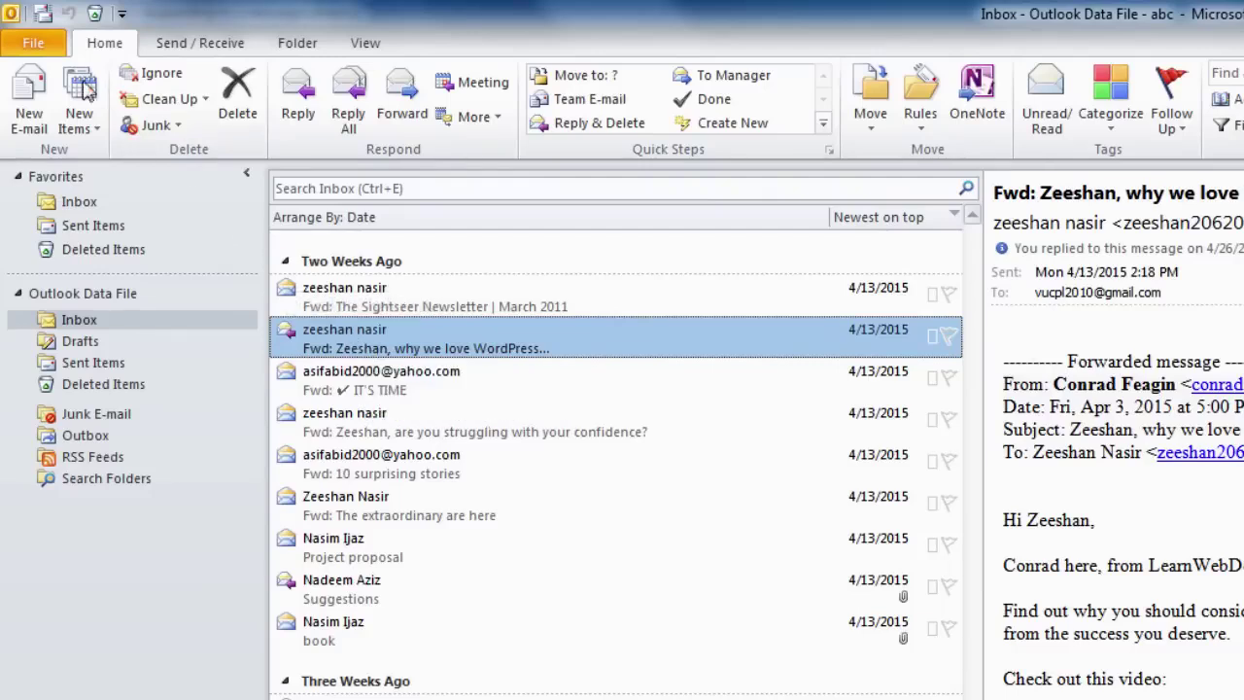
click(32, 43)
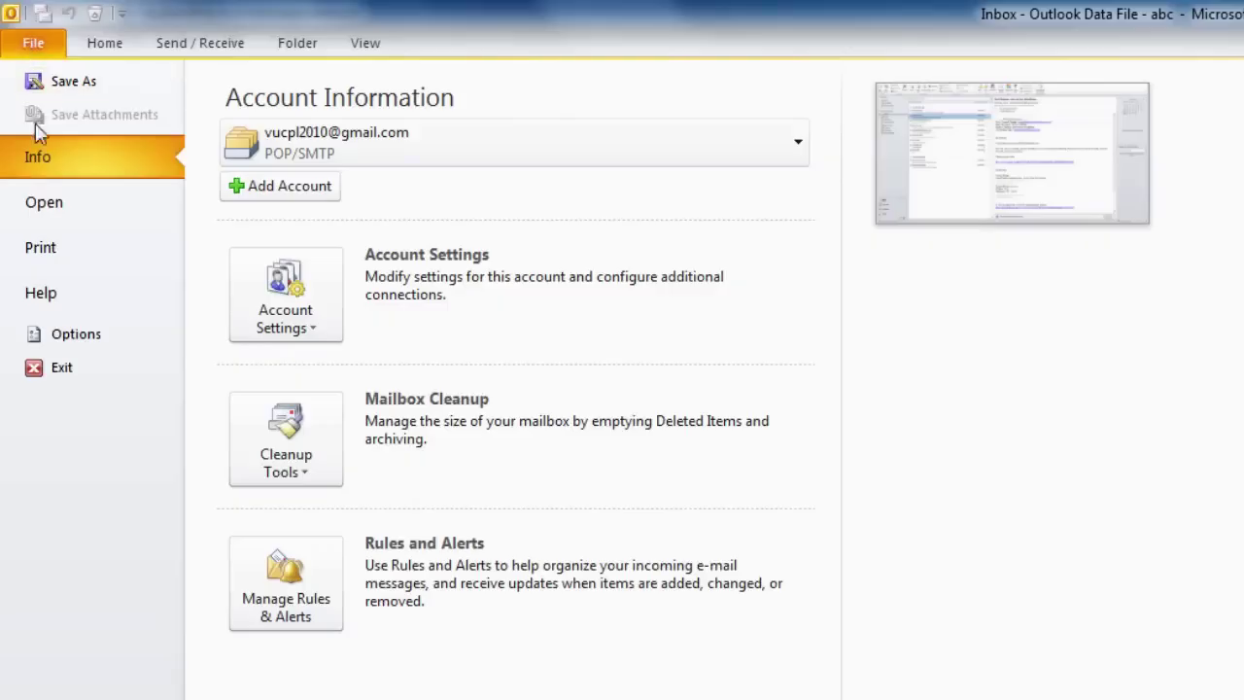
- In Mail options, set 'When replying to a message' to 'Do not include original message' and save
click(75, 337)
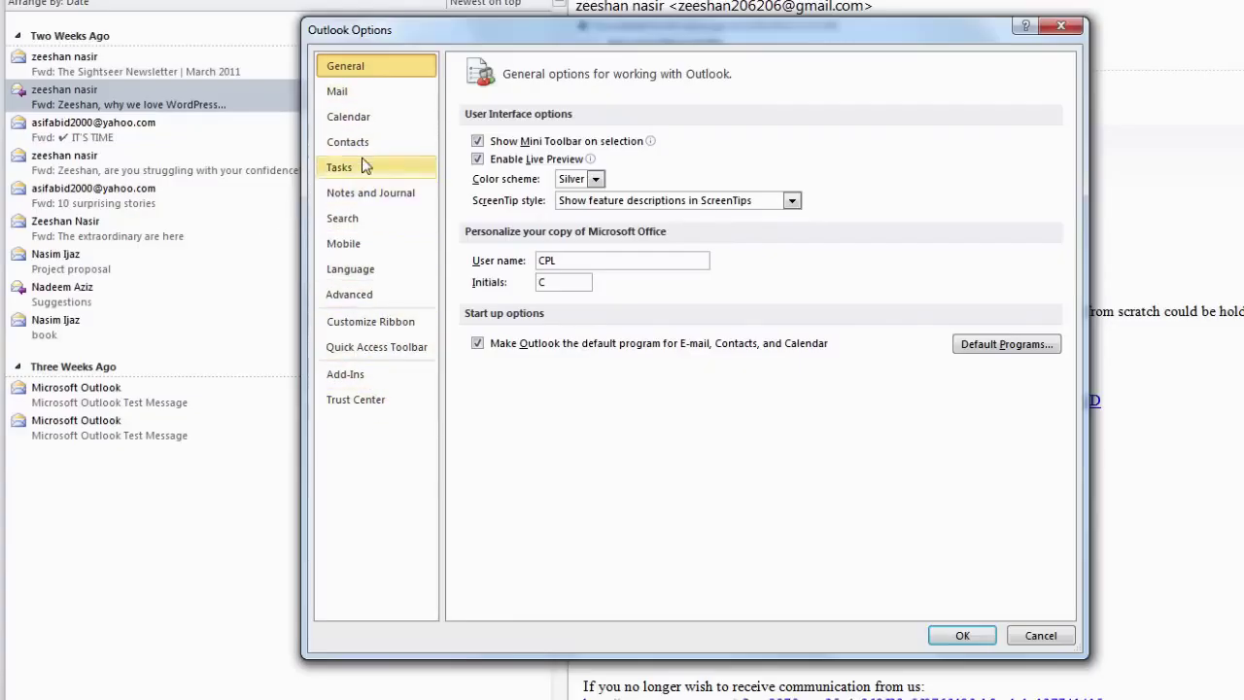
click(345, 95)
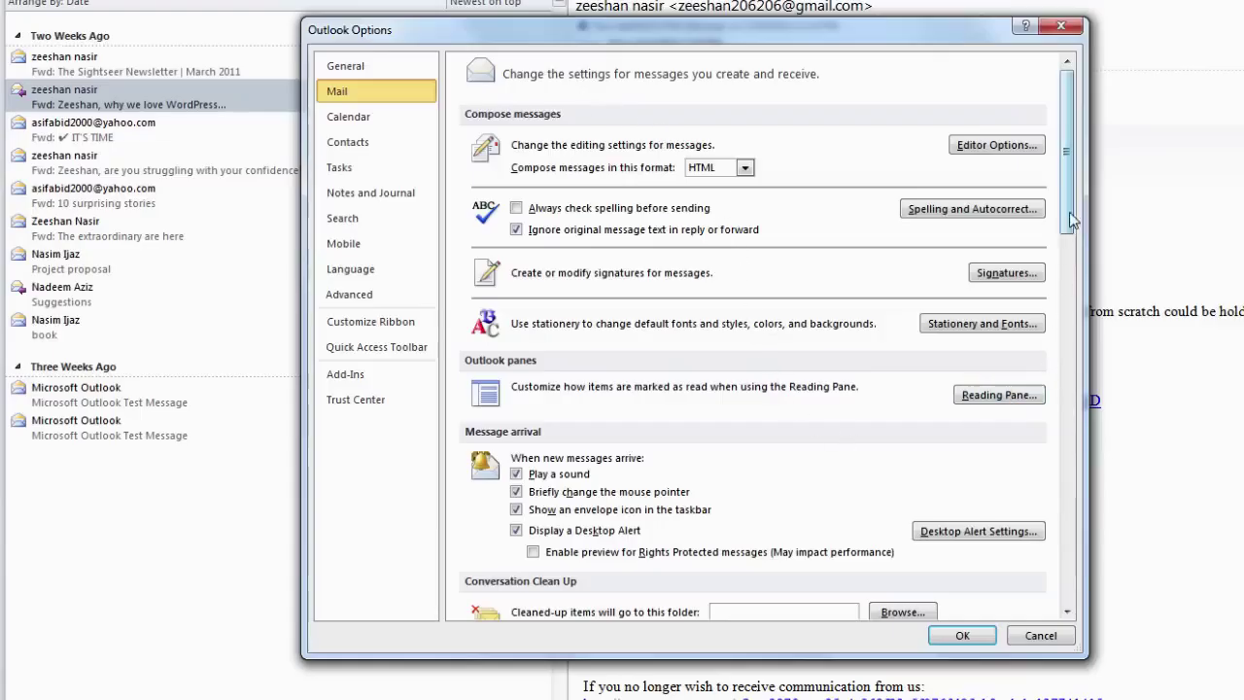
drag(1068, 206, 1081, 385)
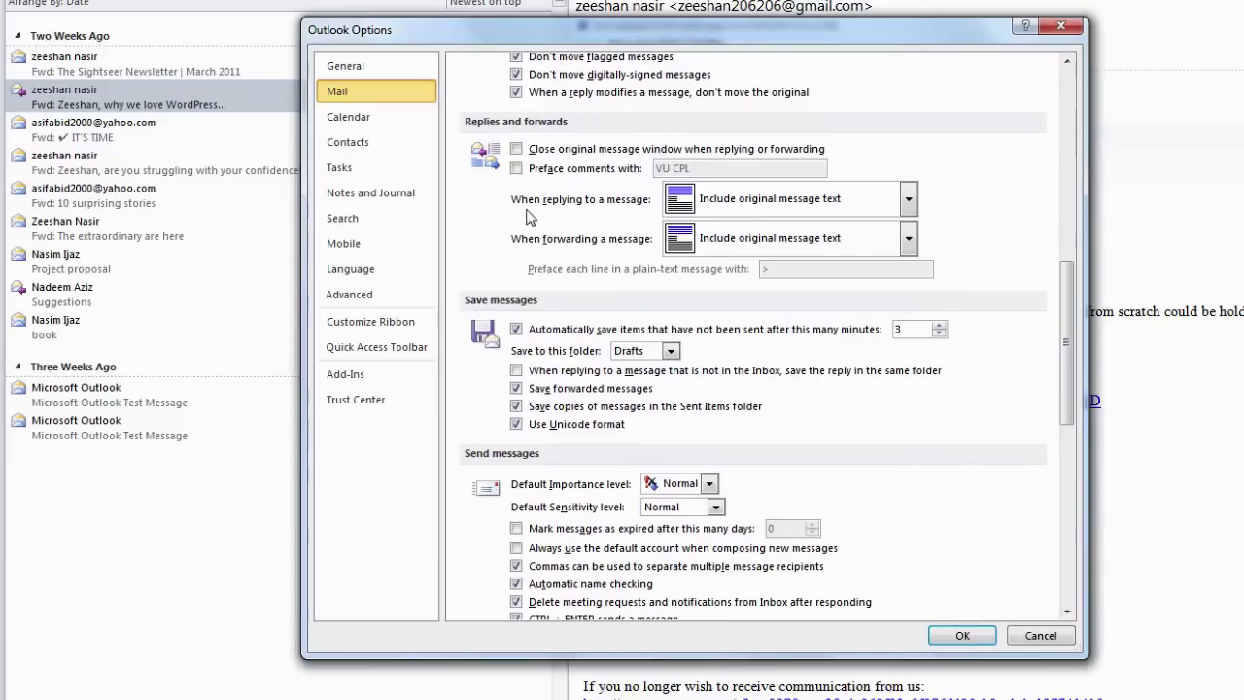
click(908, 200)
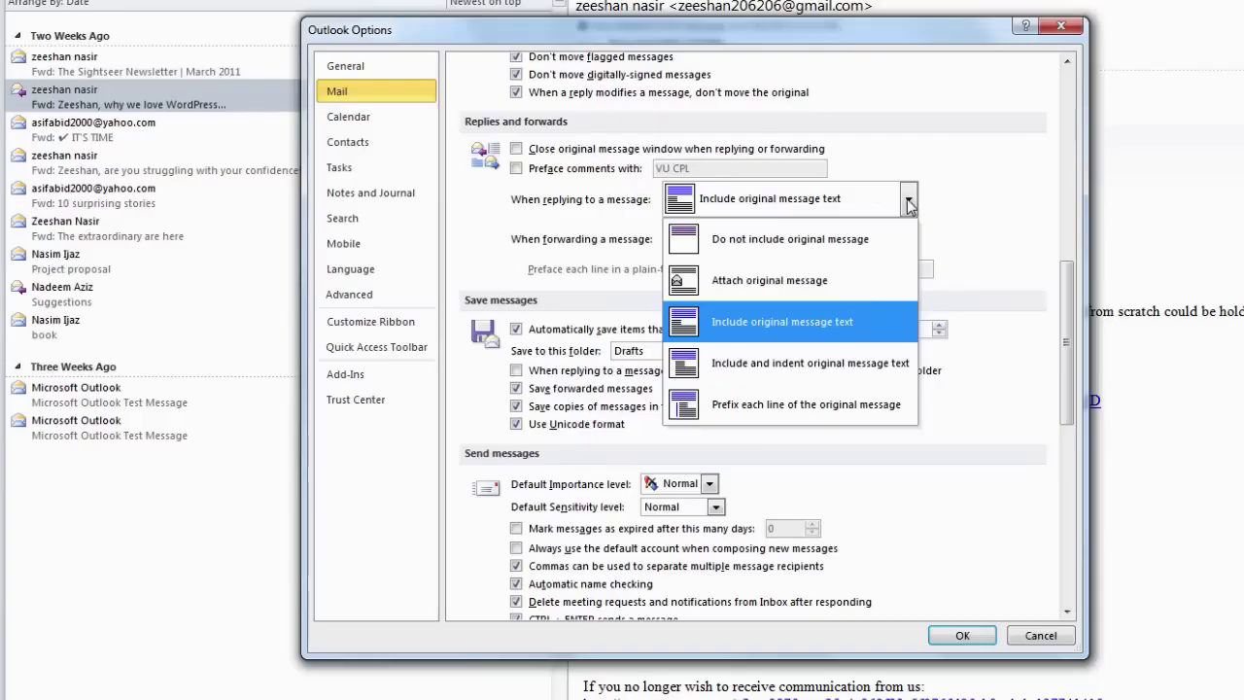
click(884, 251)
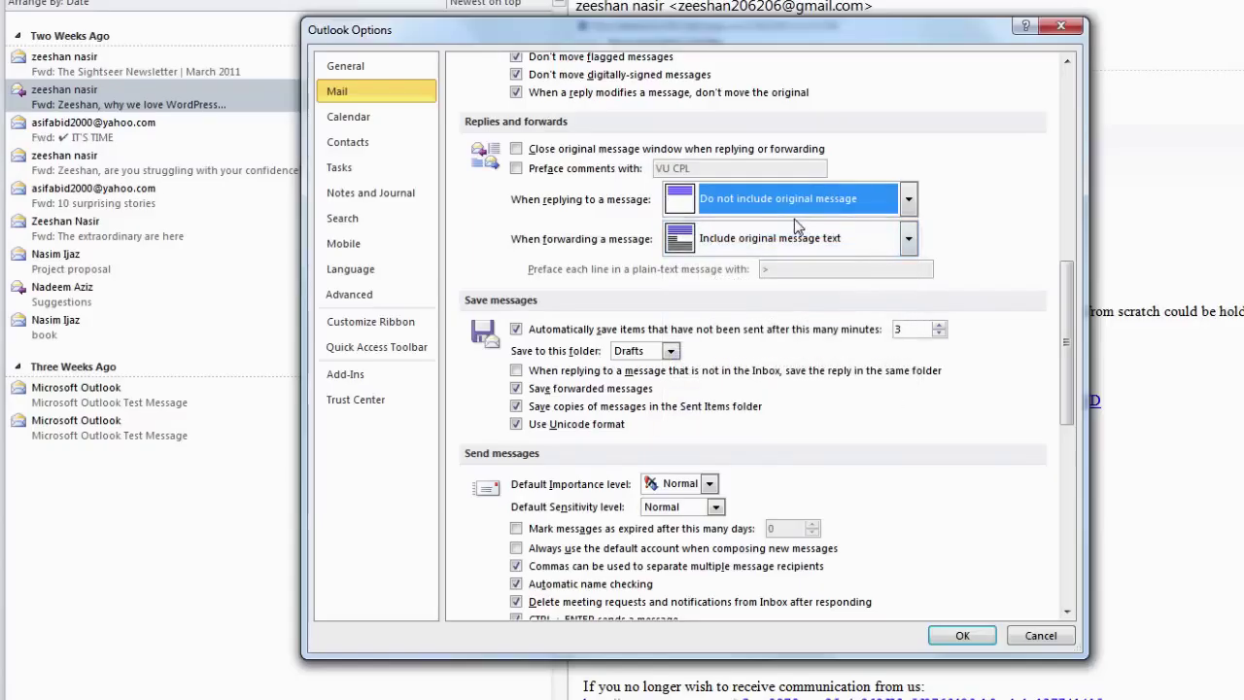
click(908, 199)
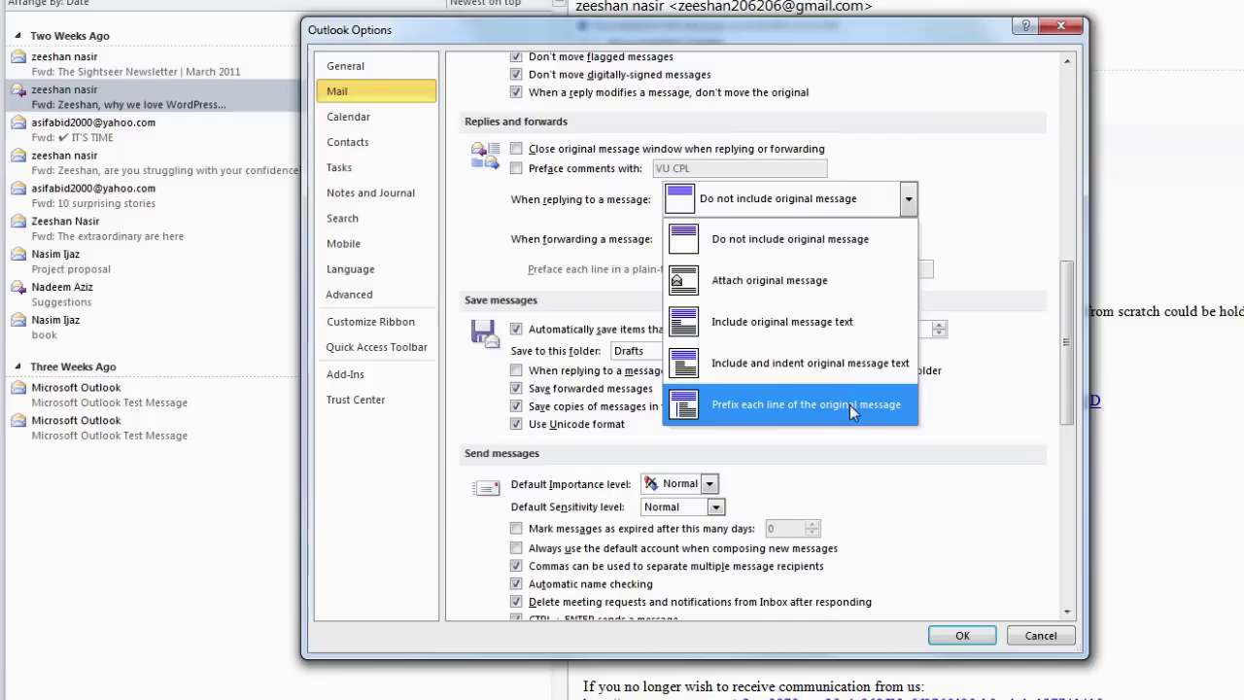
click(796, 242)
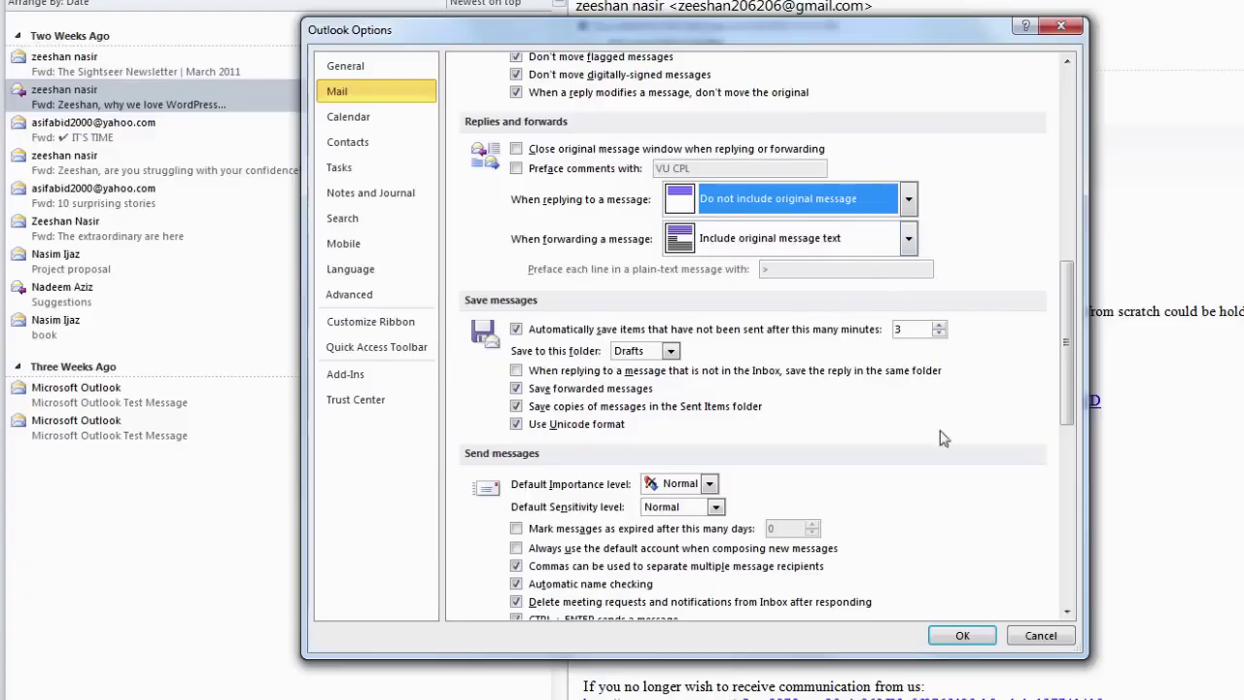
click(962, 634)
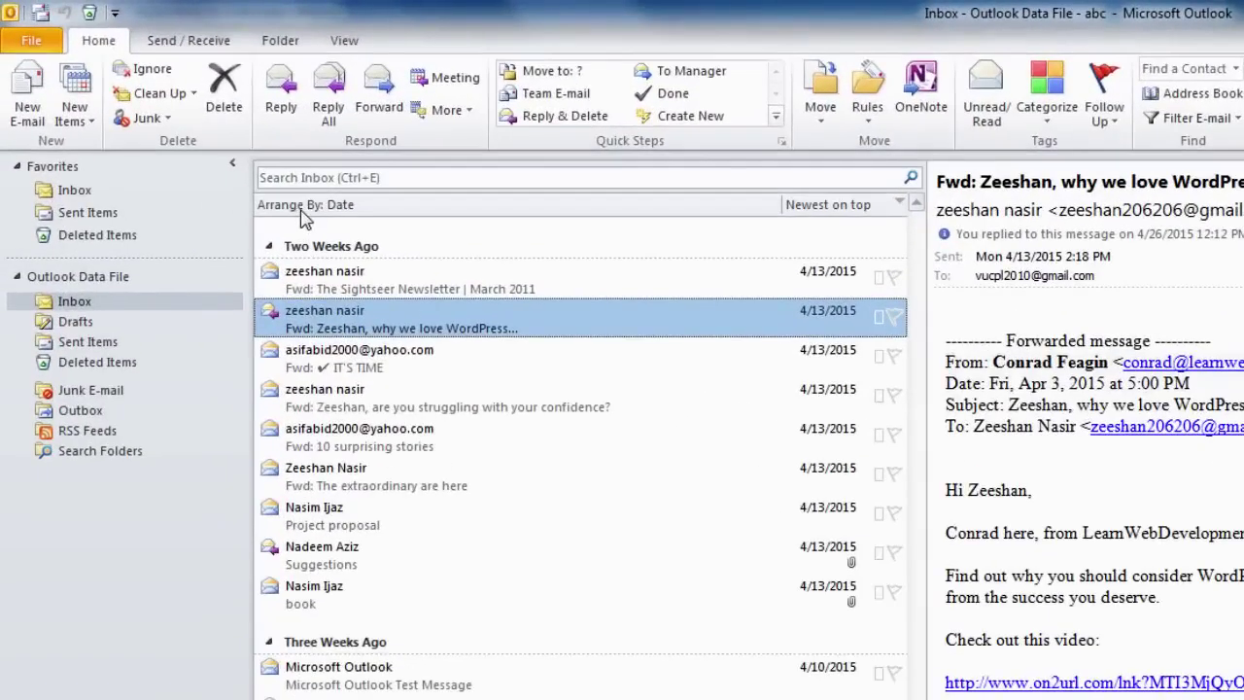
- Start a reply to the WordPress message to check the new reply format
click(282, 109)
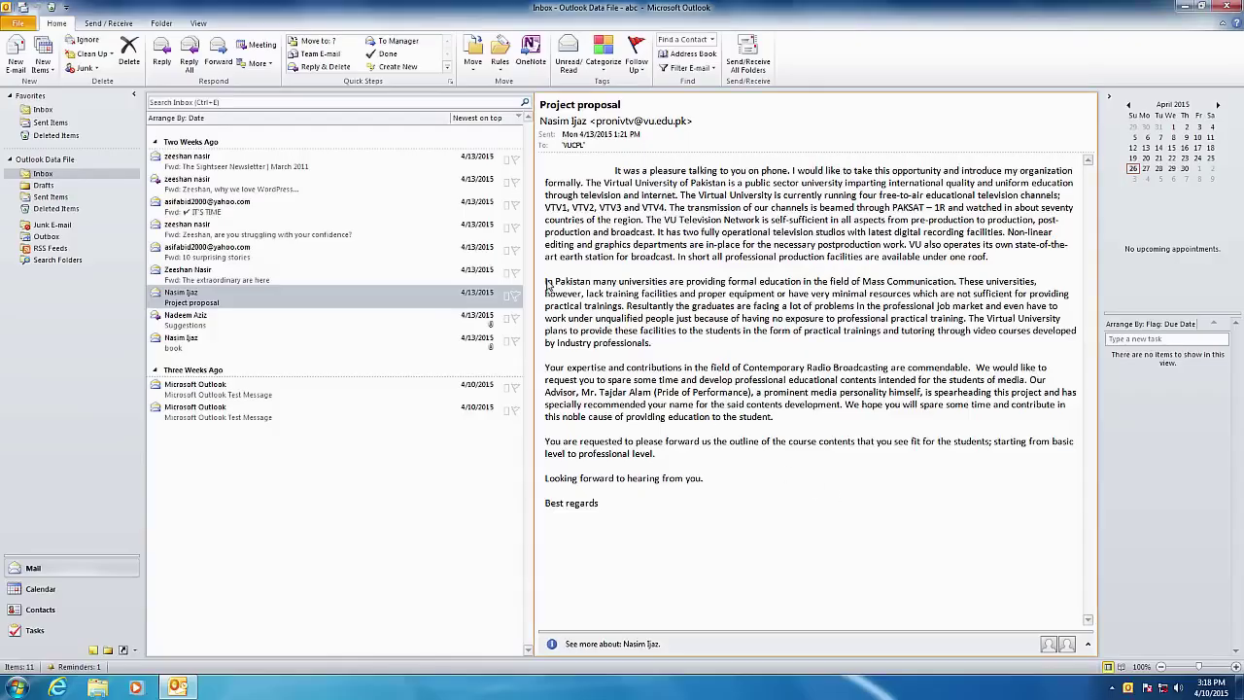
- Select and copy the 'In Pakistan many universities…' paragraph from the Project proposal message
drag(547, 283, 671, 341)
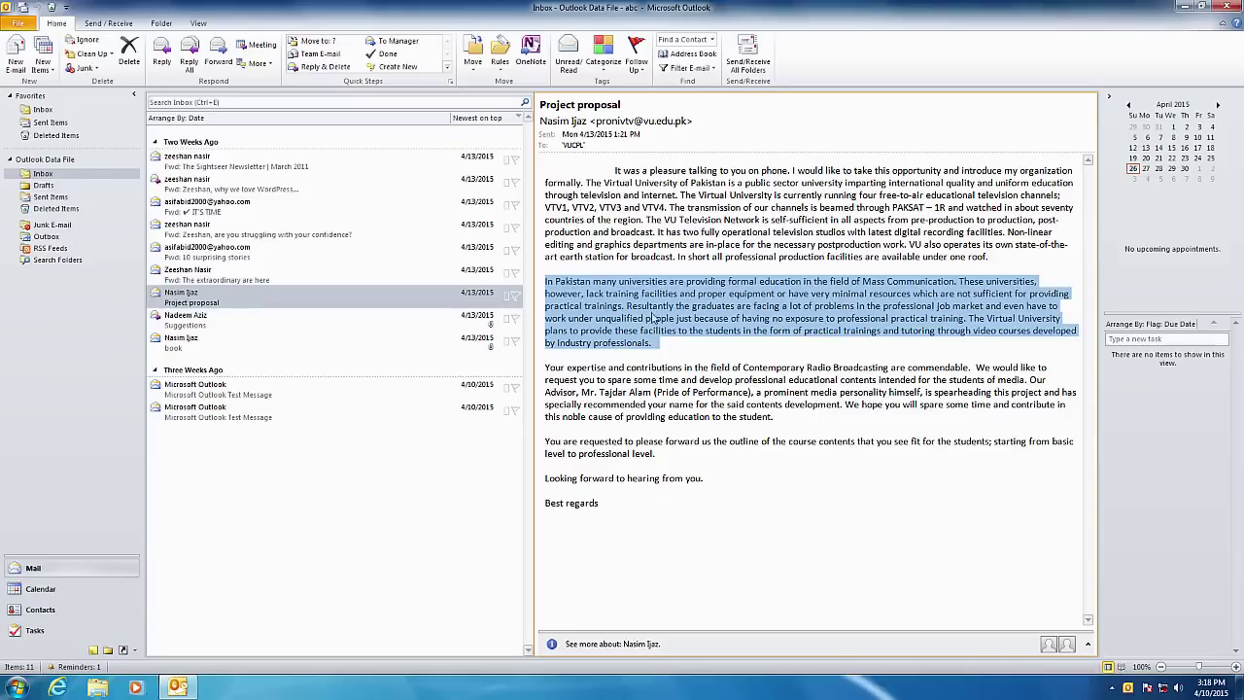
right_click(654, 311)
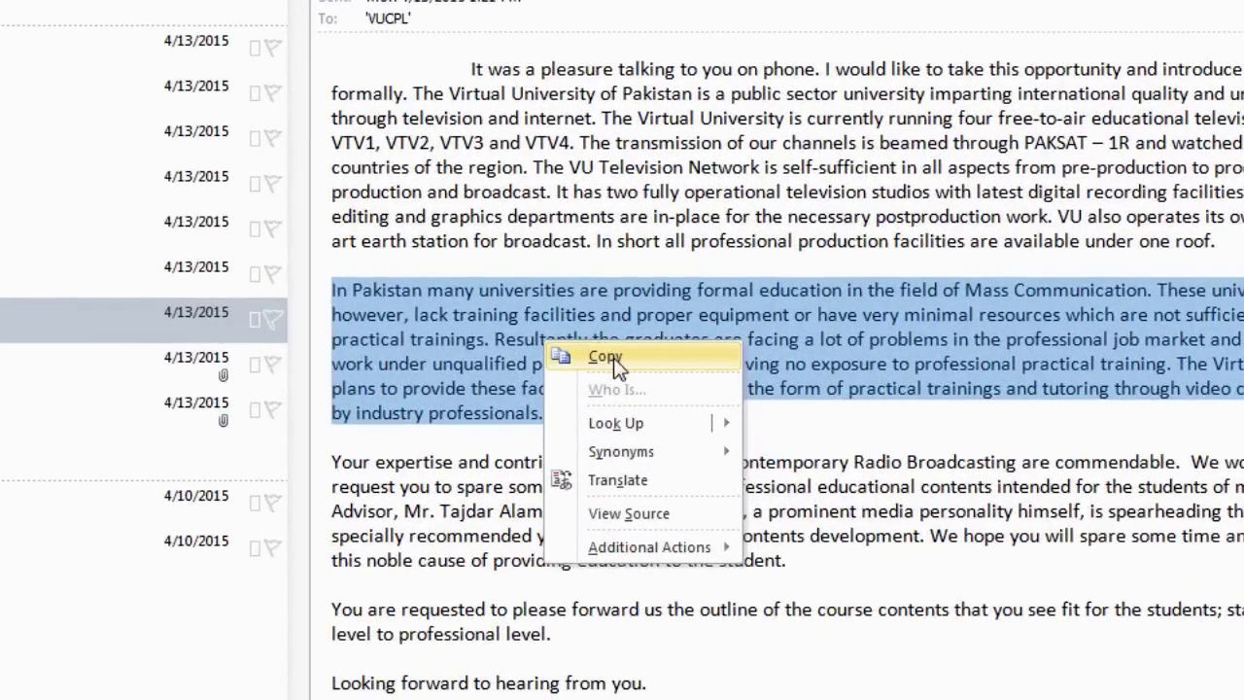
click(620, 363)
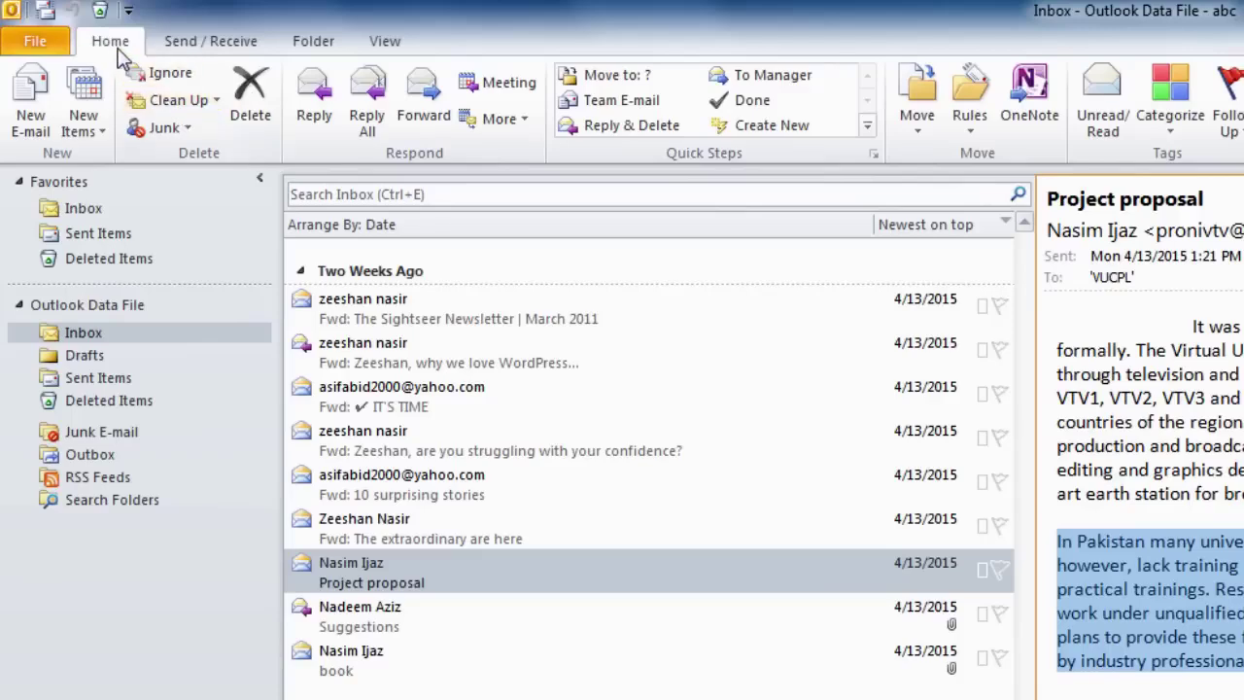
- Start a new e-mail and paste the Pakistani-universities paragraph with Keep Source Formatting
click(30, 97)
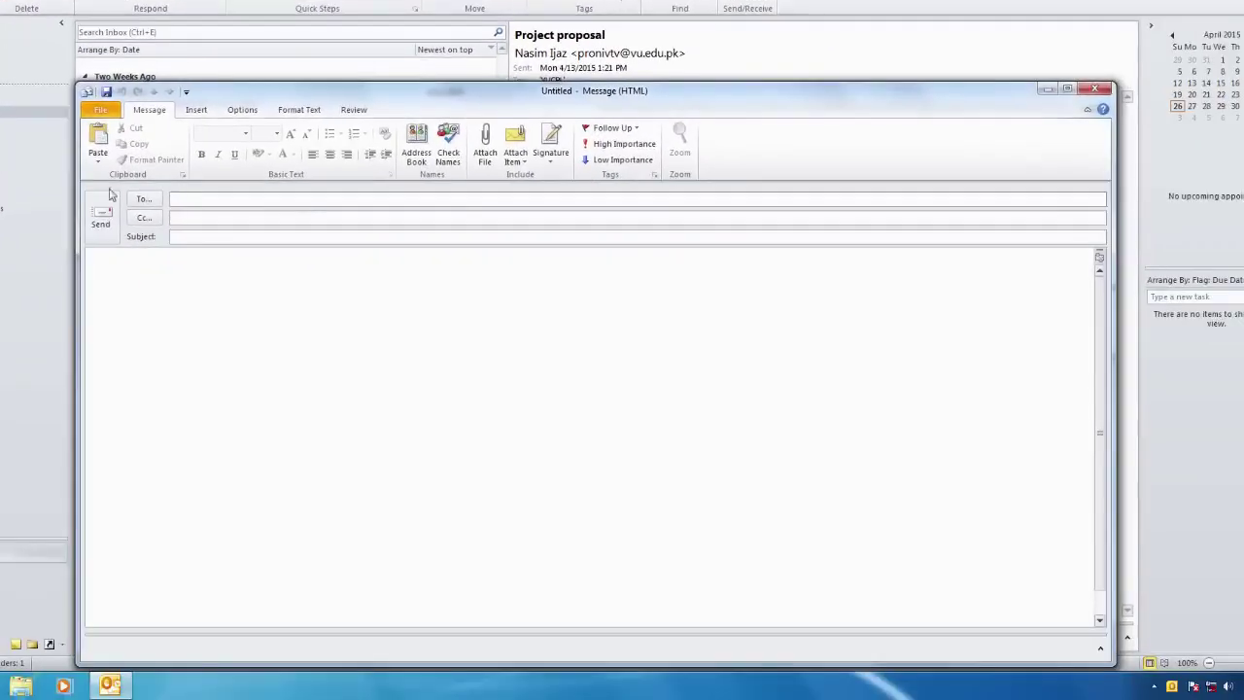
right_click(150, 278)
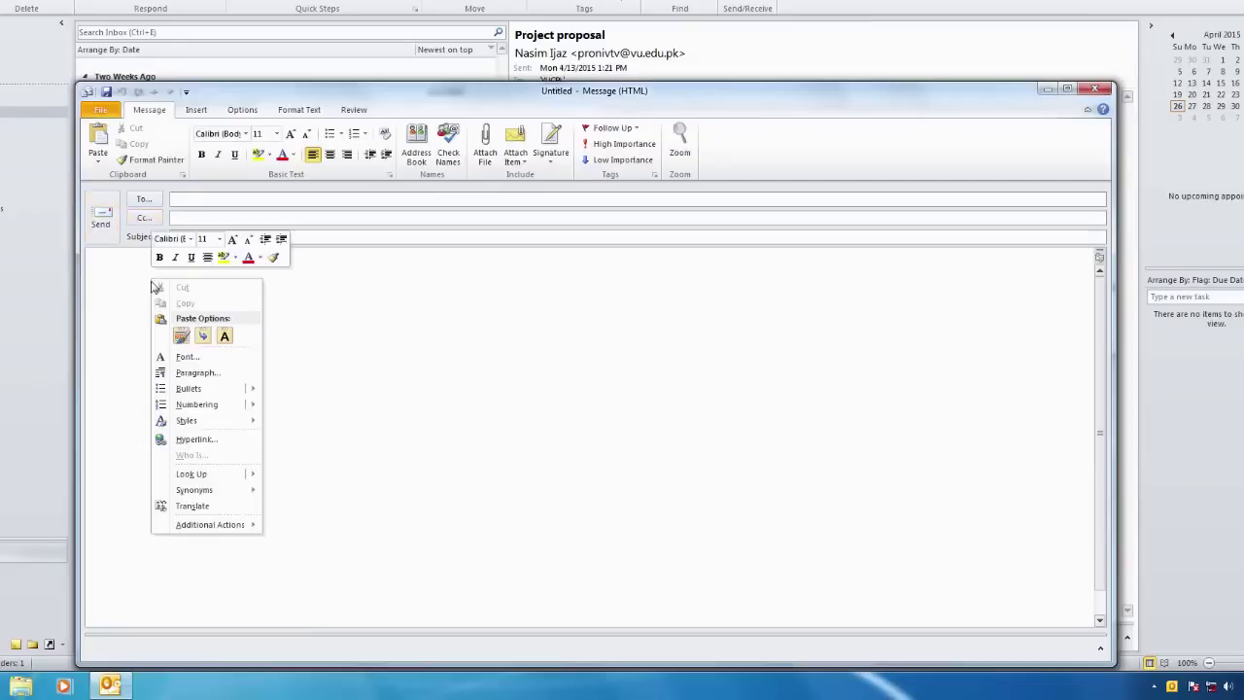
click(181, 336)
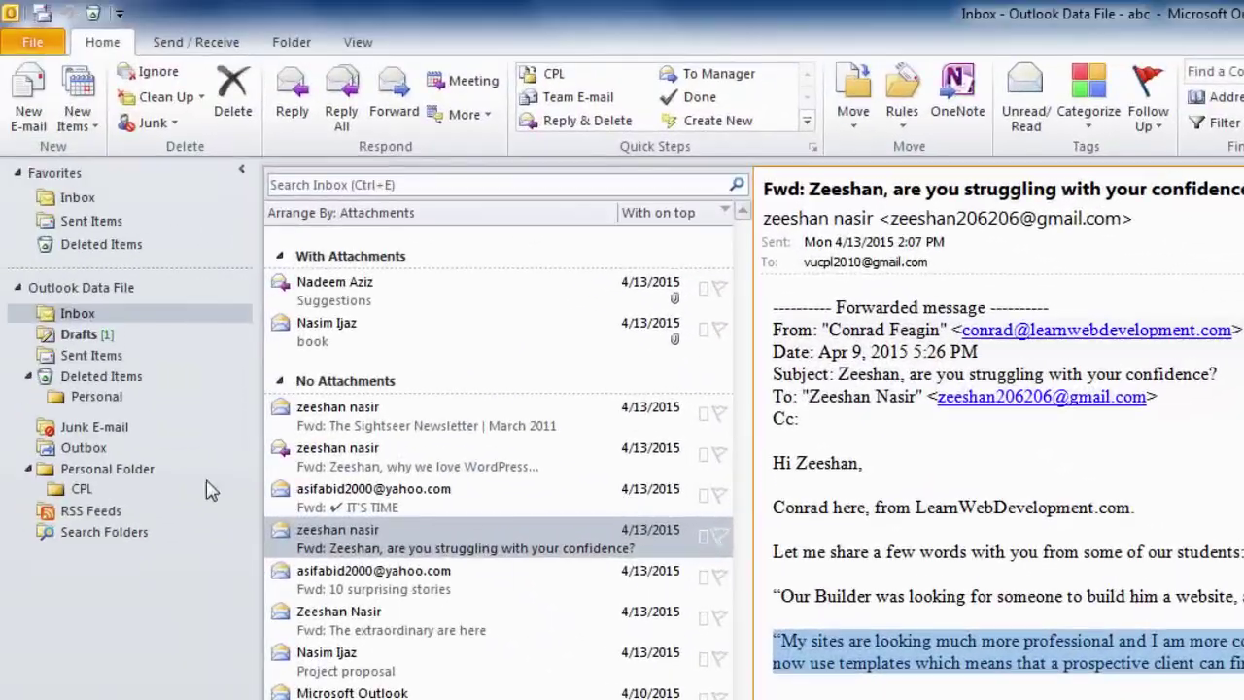
- Reply to the confidence message and cut the 'My sites' testimonial paragraph from the quoted text
click(323, 546)
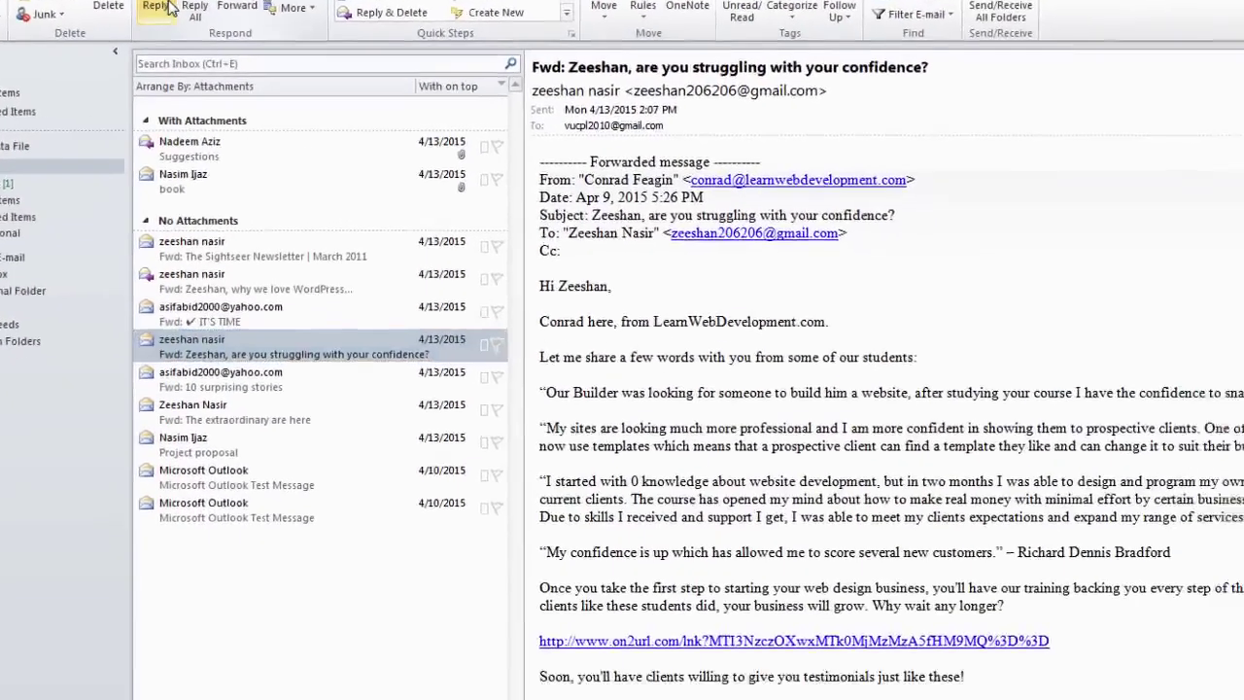
click(309, 113)
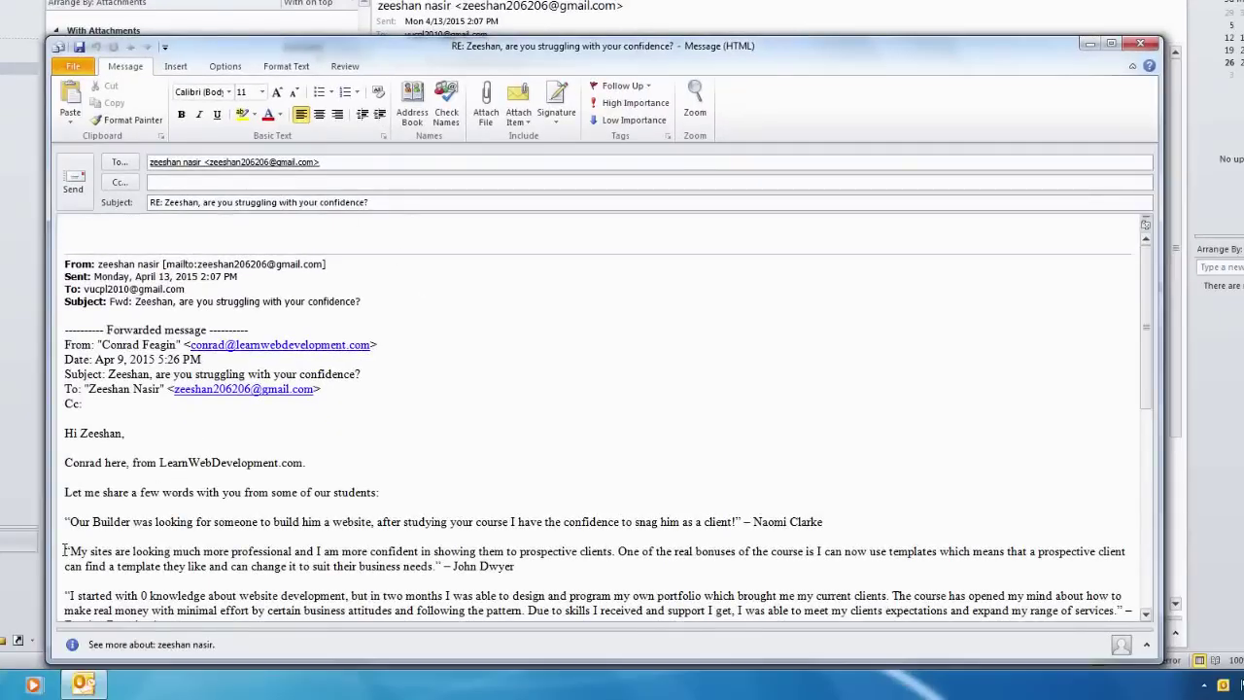
drag(67, 551, 515, 580)
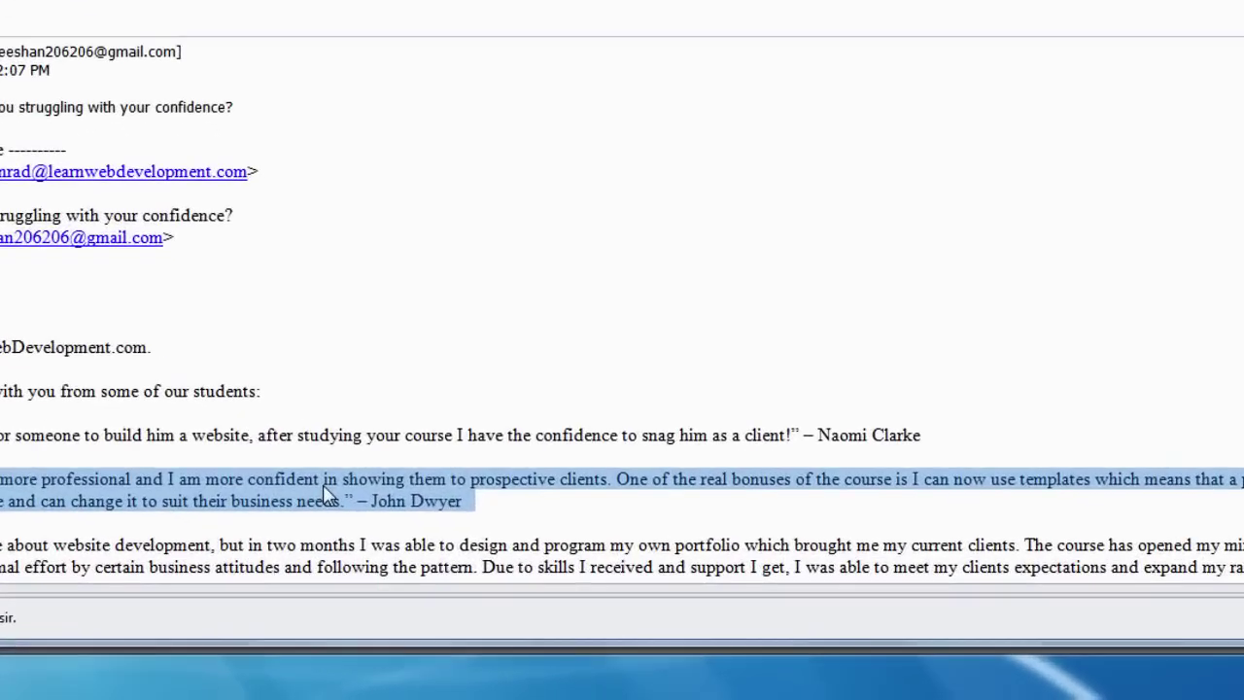
right_click(426, 561)
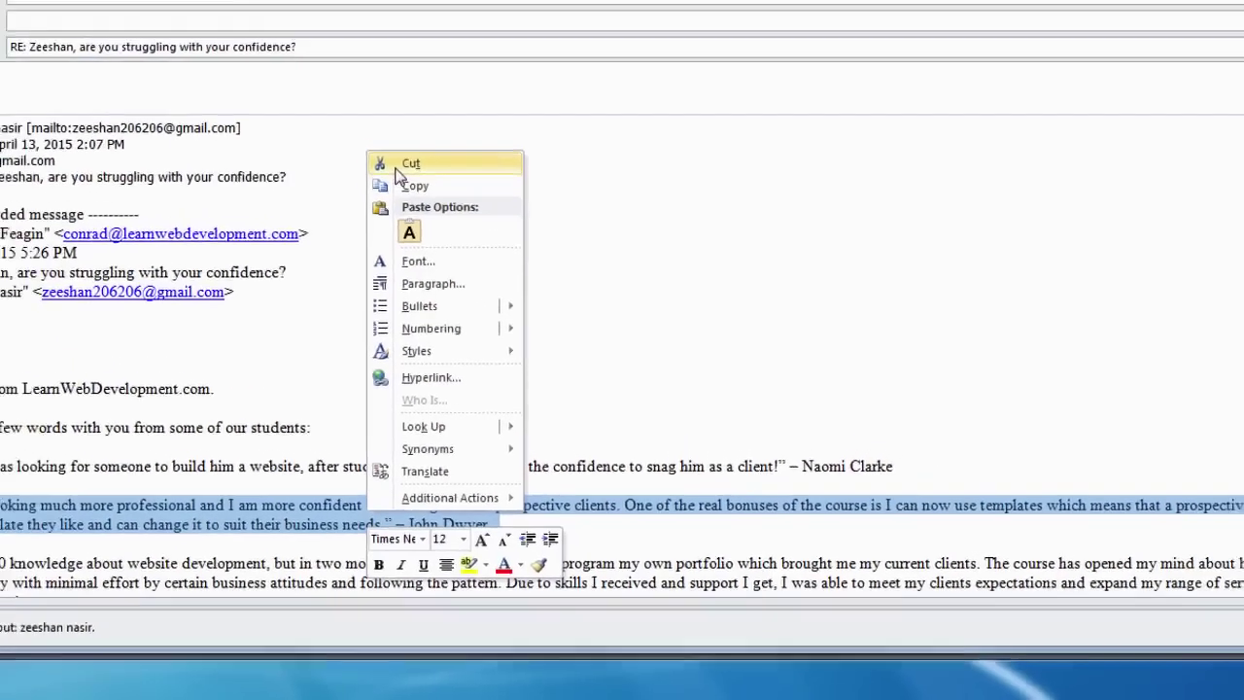
click(369, 93)
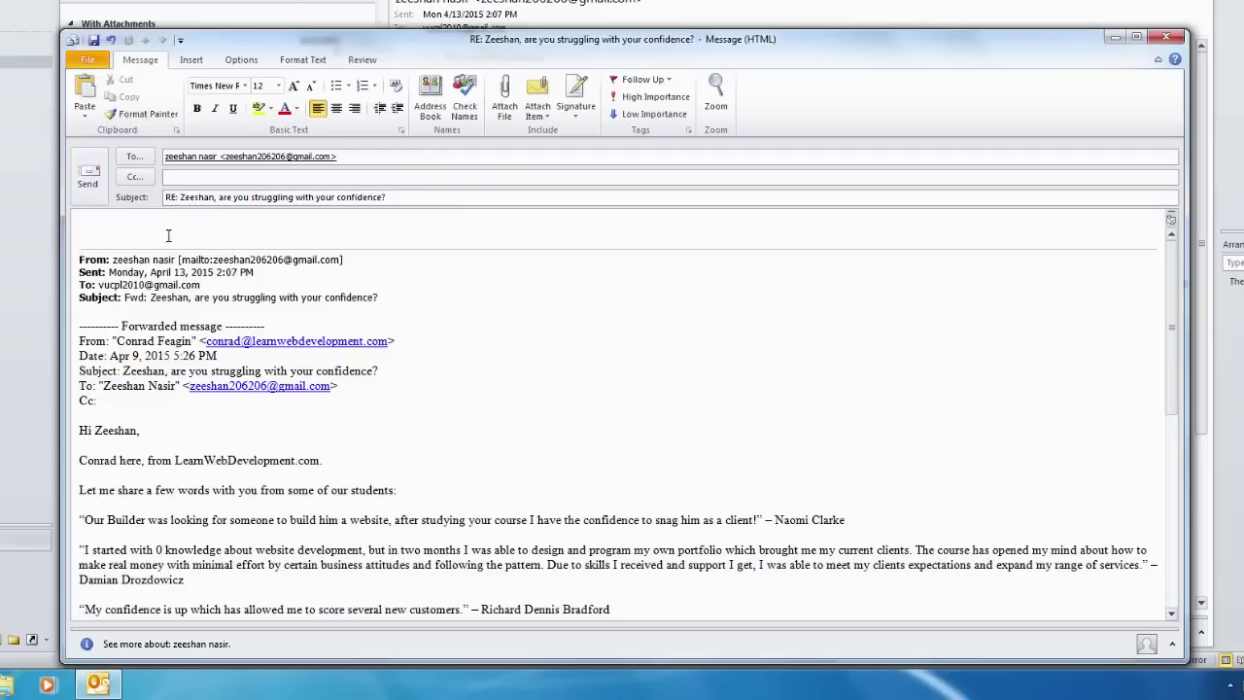
- Paste the quotation on the reply's empty top line, keeping its source formatting
click(94, 224)
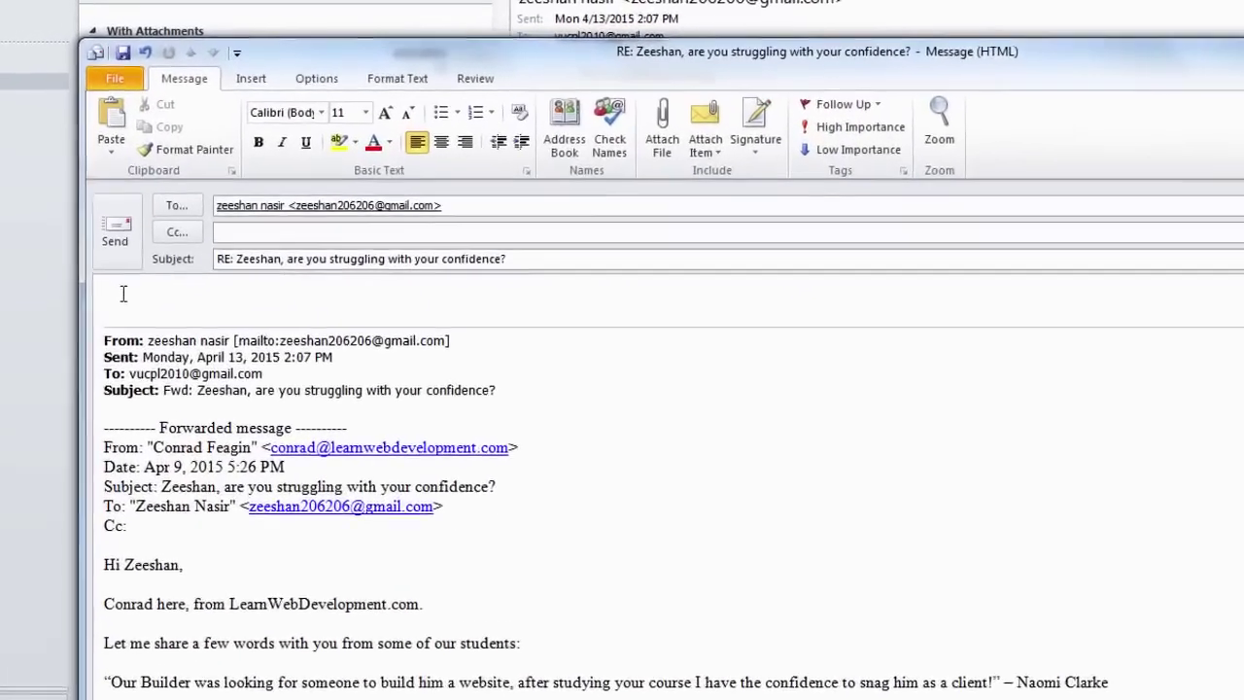
right_click(94, 224)
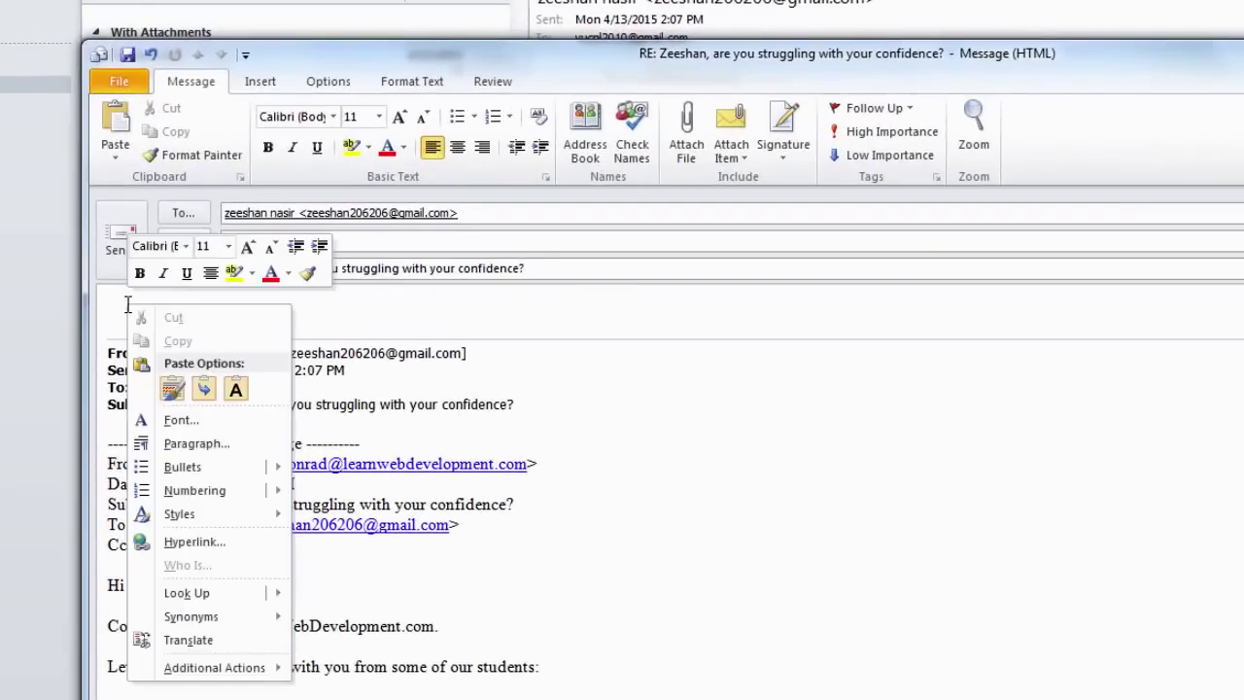
click(172, 389)
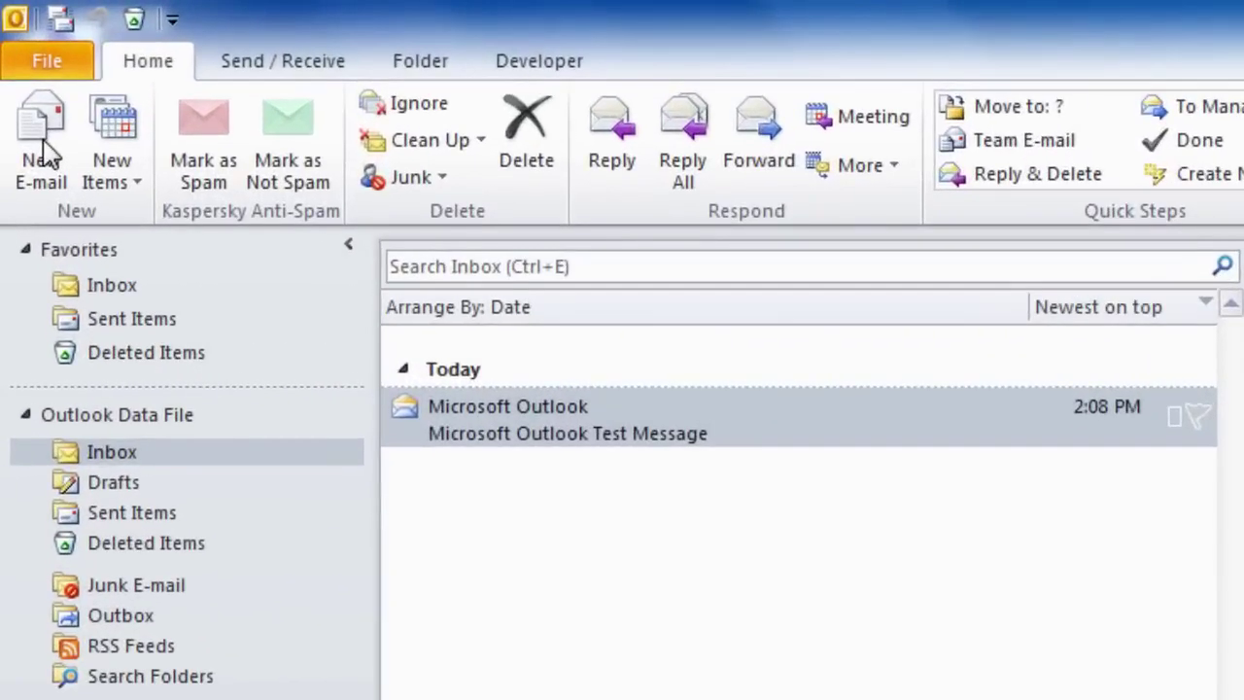
- Start a new e-mail and go to Signatures and Stationery via the Signature menu
click(43, 153)
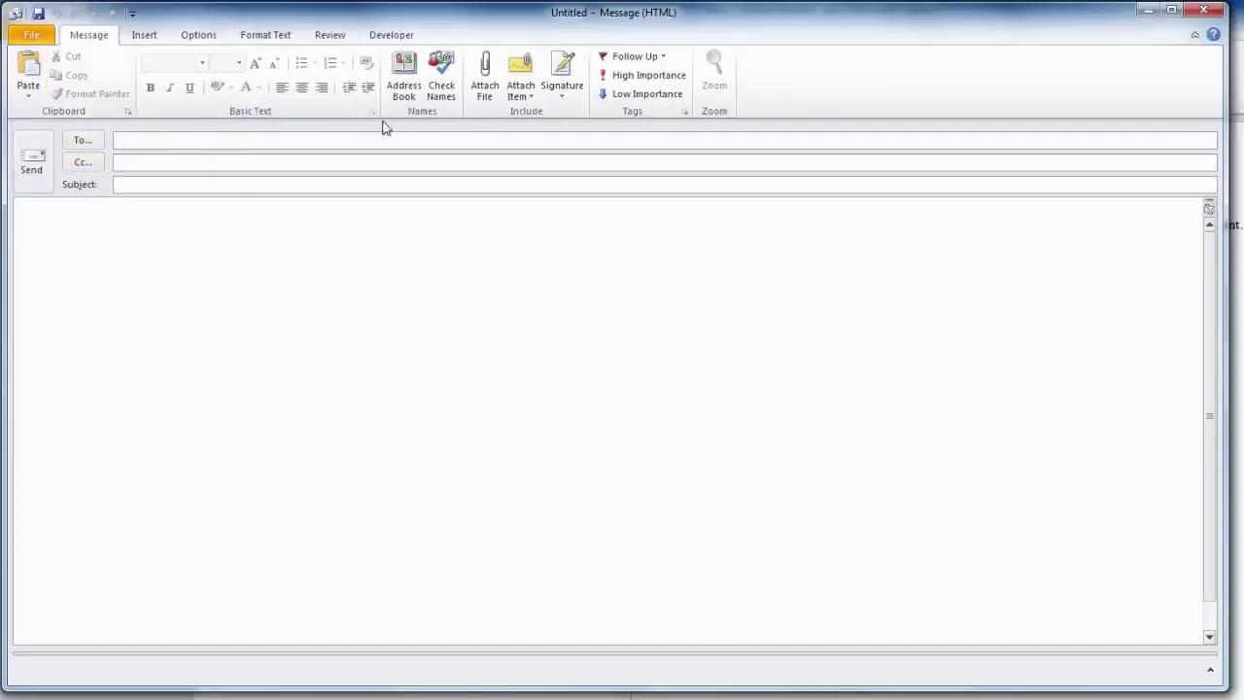
click(557, 80)
click(567, 105)
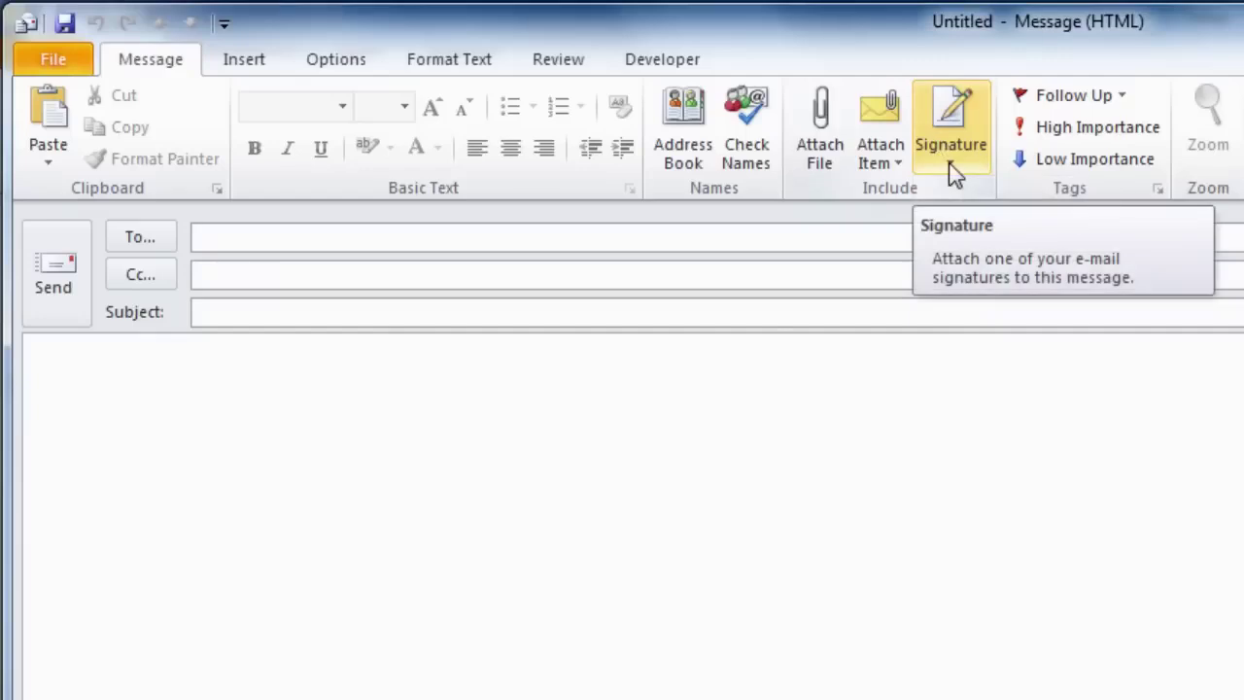
click(952, 173)
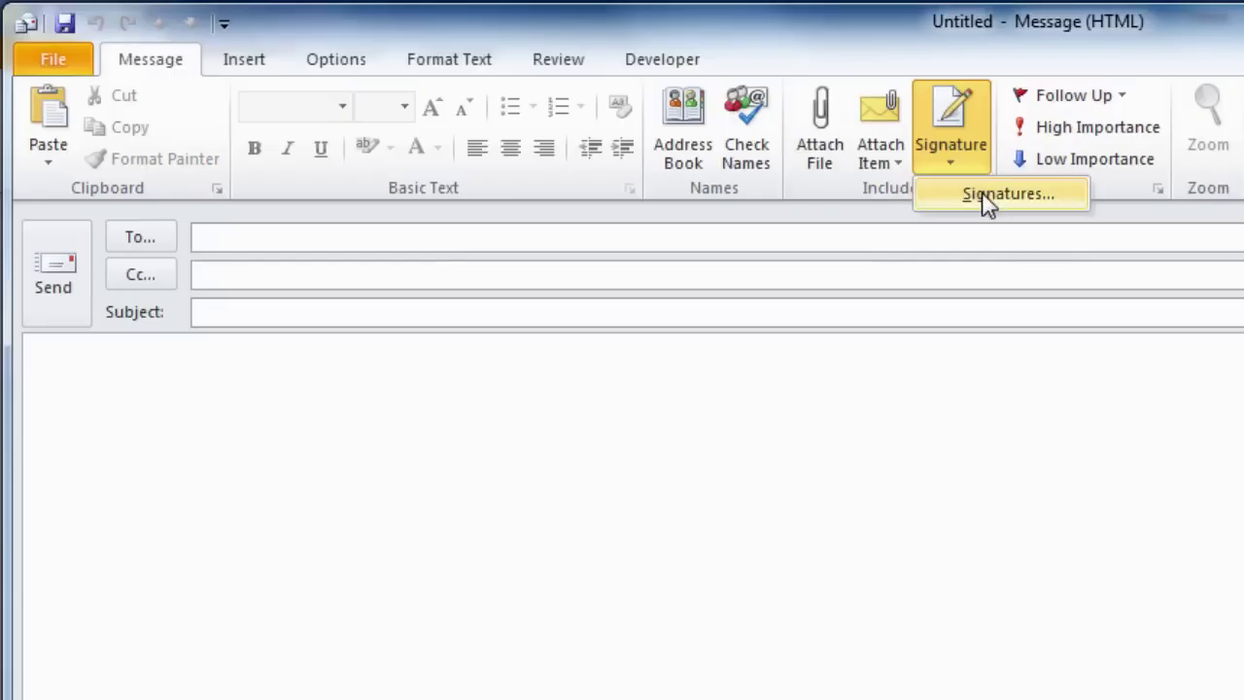
click(985, 195)
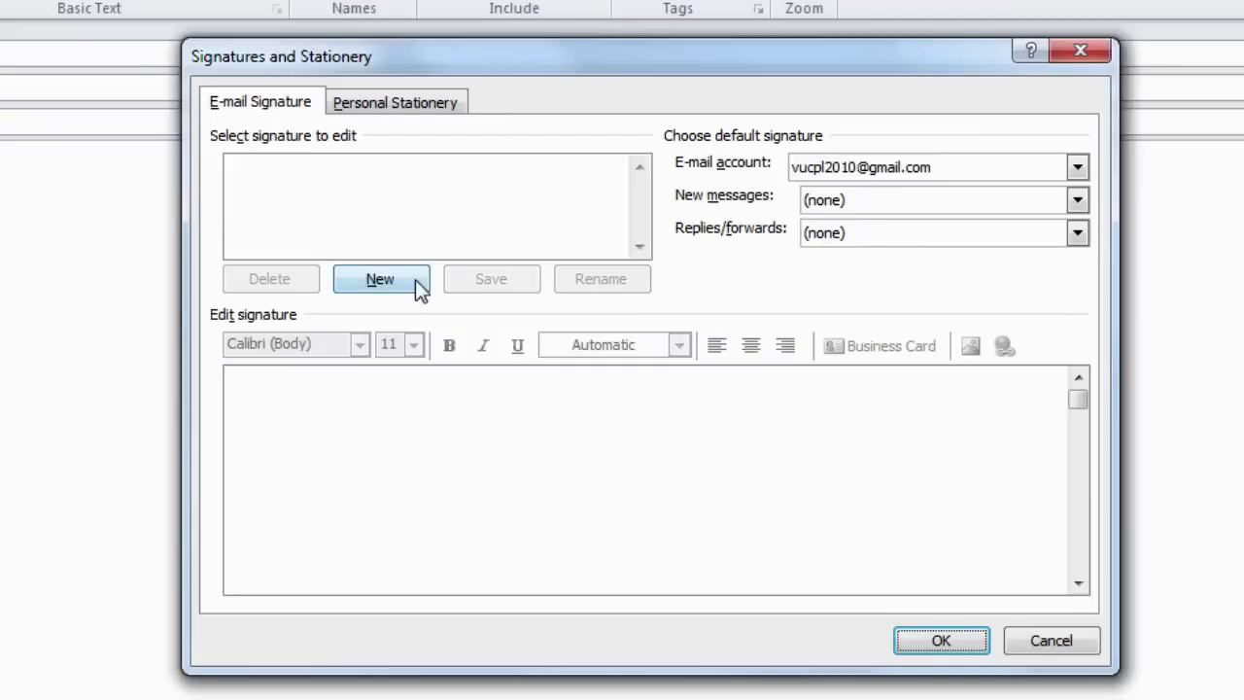
- Create a new signature named CPL
click(416, 279)
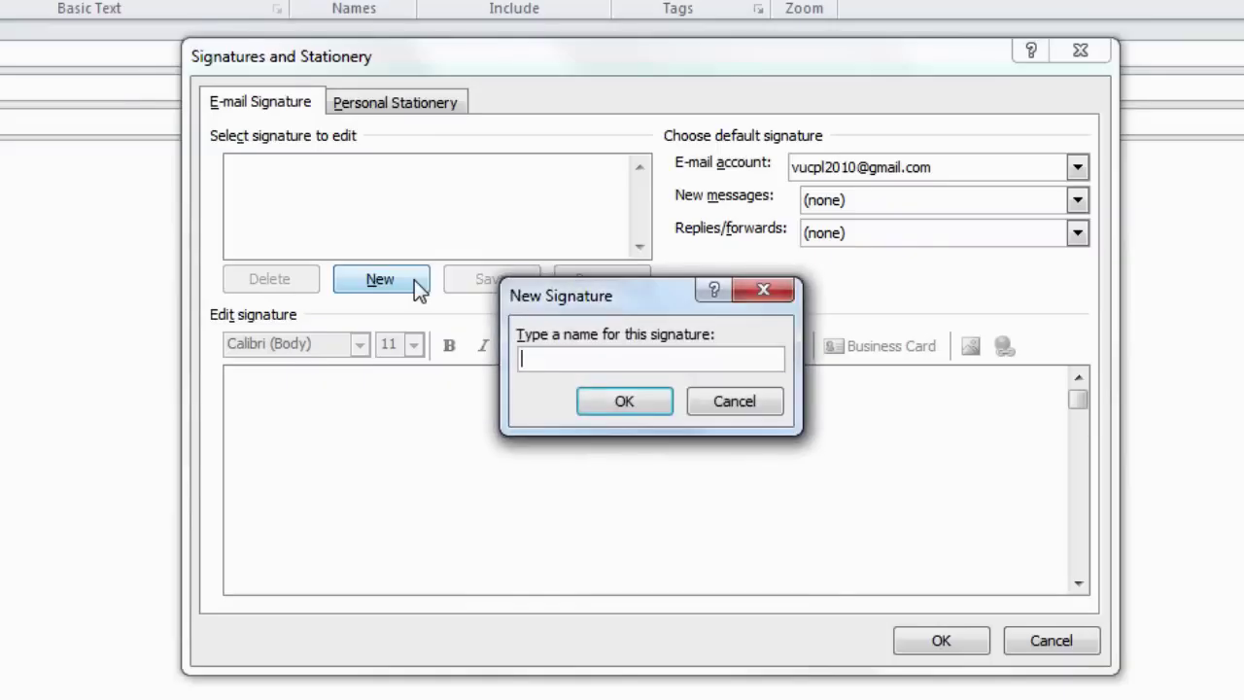
text(CPL)
click(613, 409)
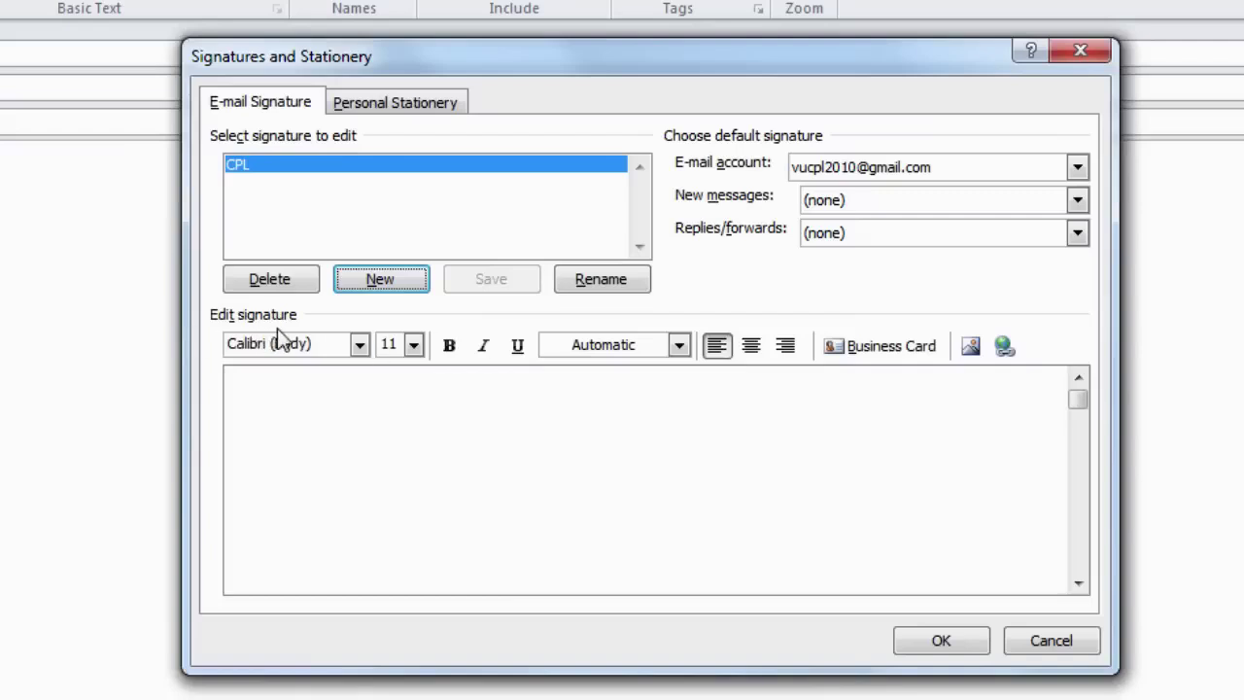
- Write the signature lines CPL, Virtual University of Pakistan, and the phone number
click(263, 382)
click(275, 395)
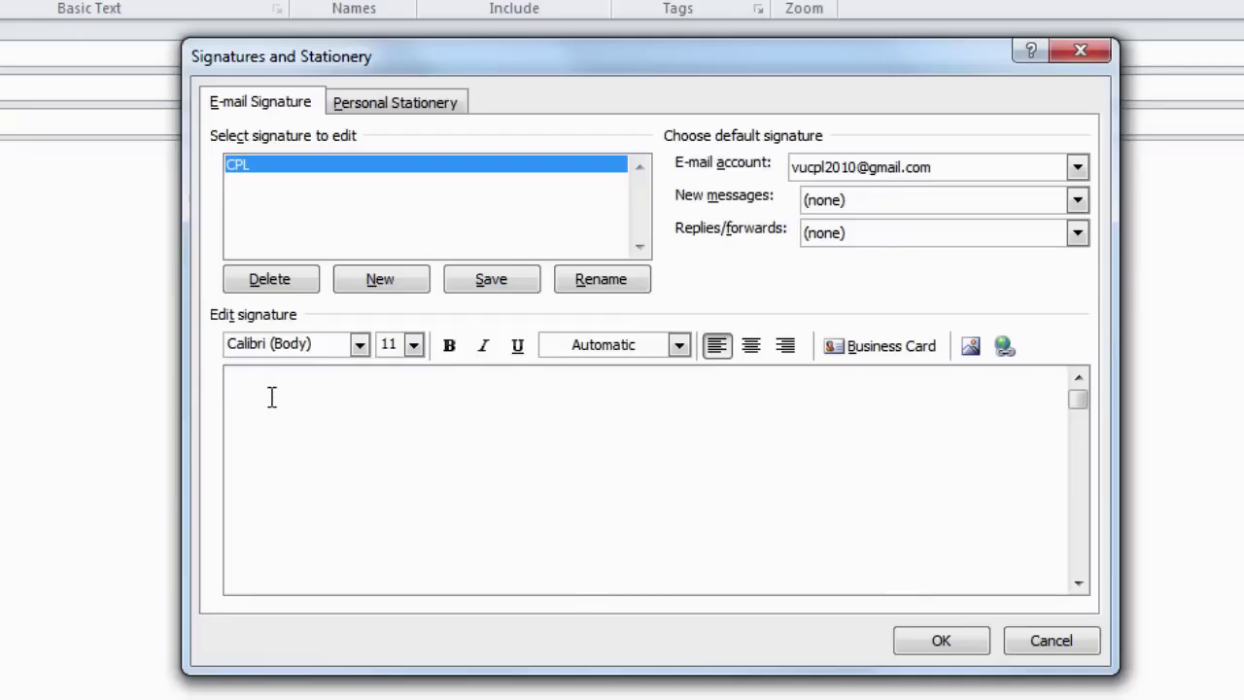
text(CPL)
key(Return)
text(Virtual University of PA)
key(BackSpace)
text(akistan)
key(Return)
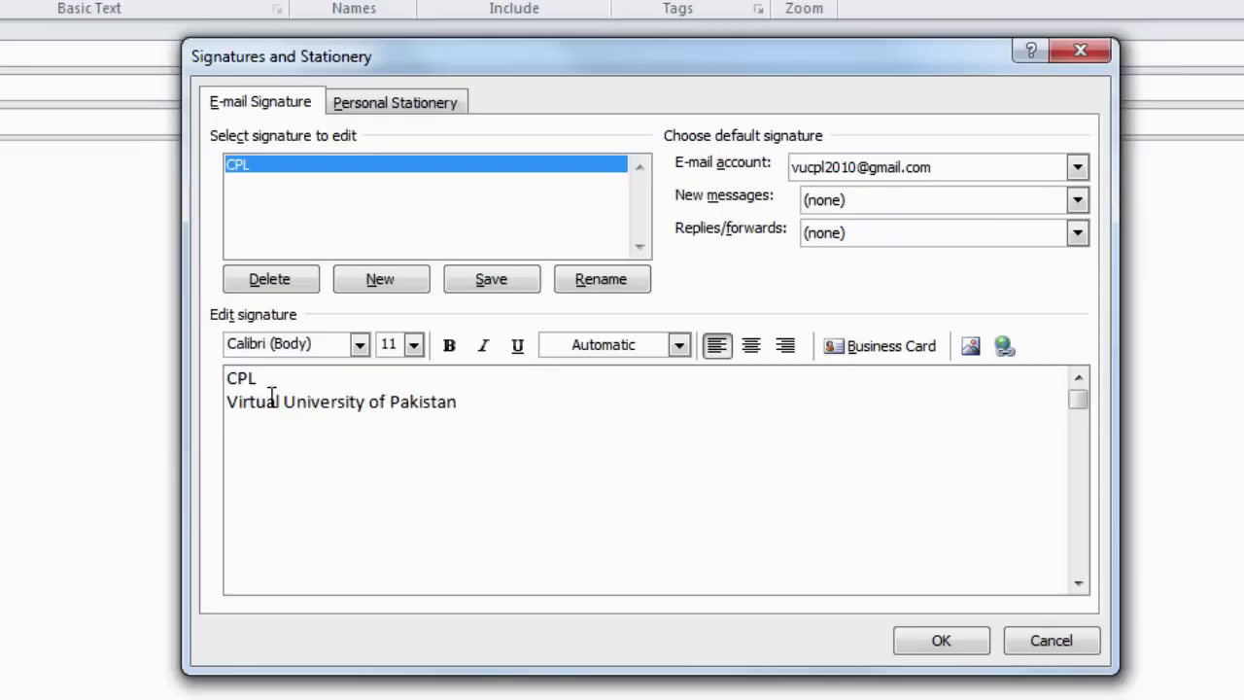
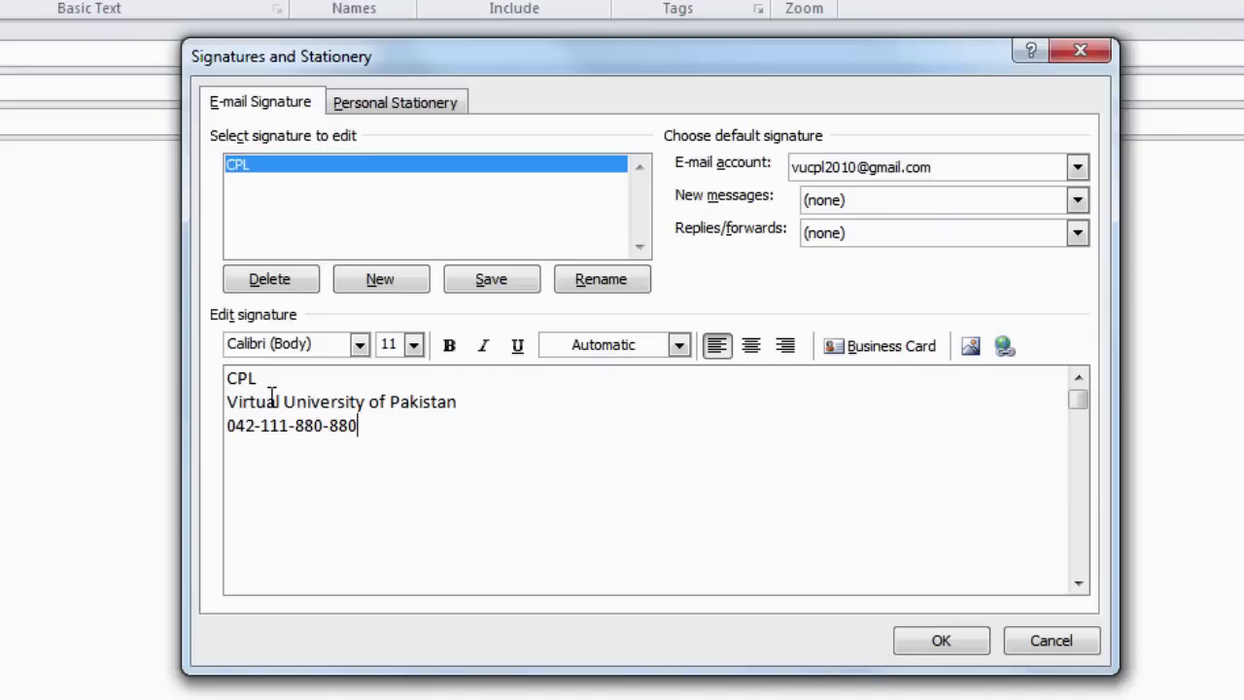
- Make all three signature lines bold at 14 point and save the signature
drag(230, 380, 395, 431)
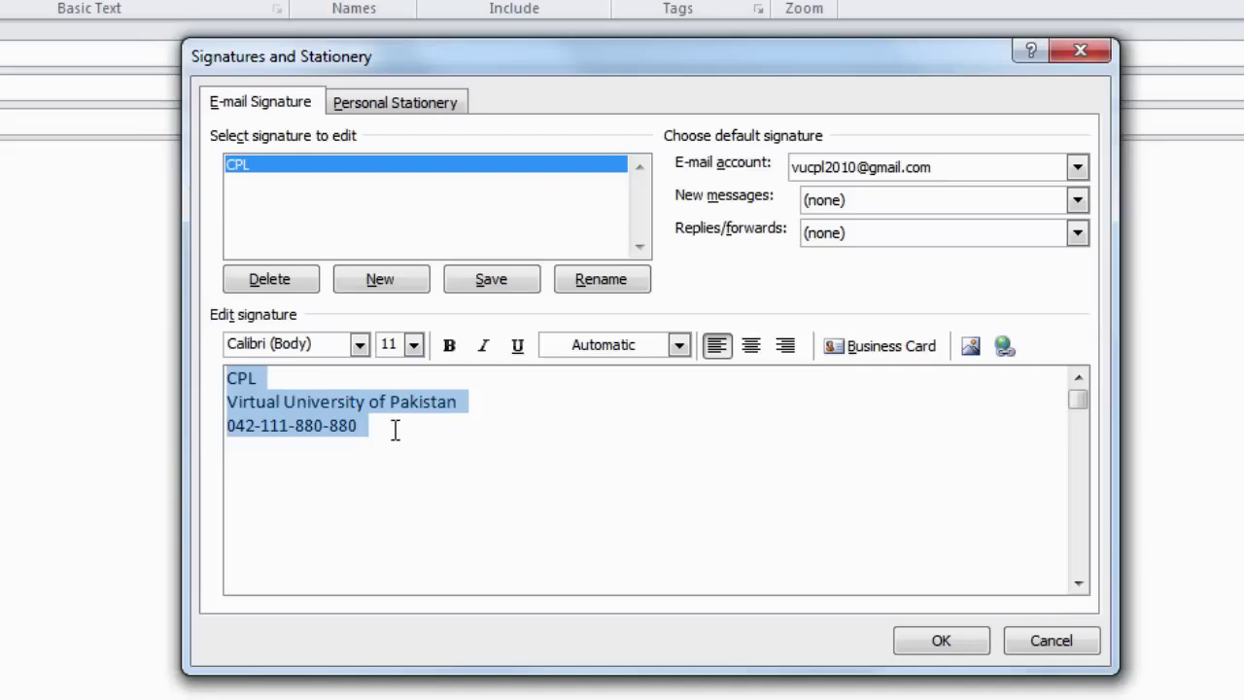
click(414, 345)
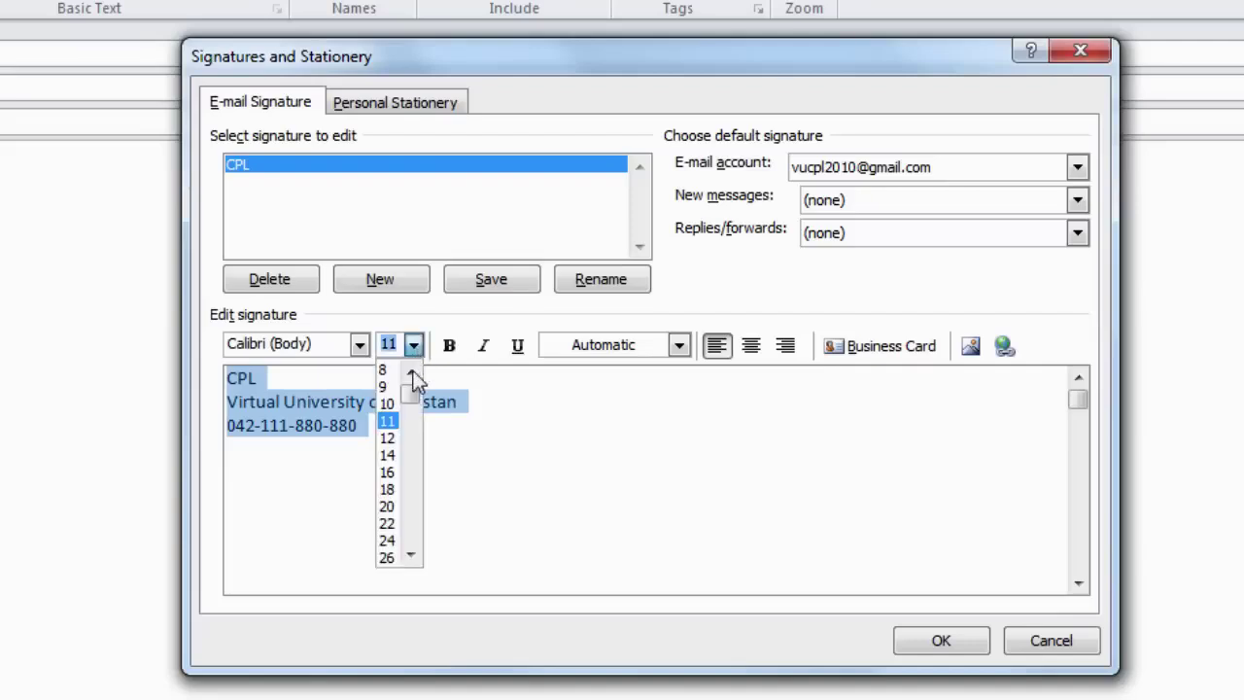
click(392, 454)
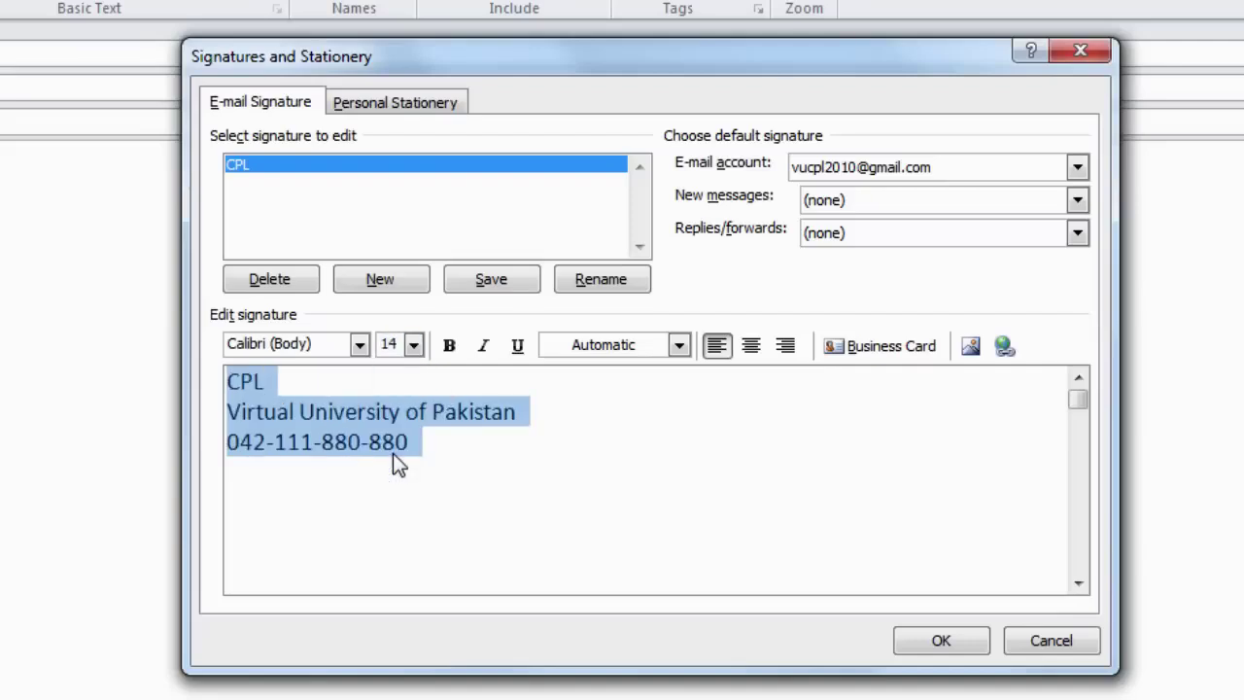
click(450, 350)
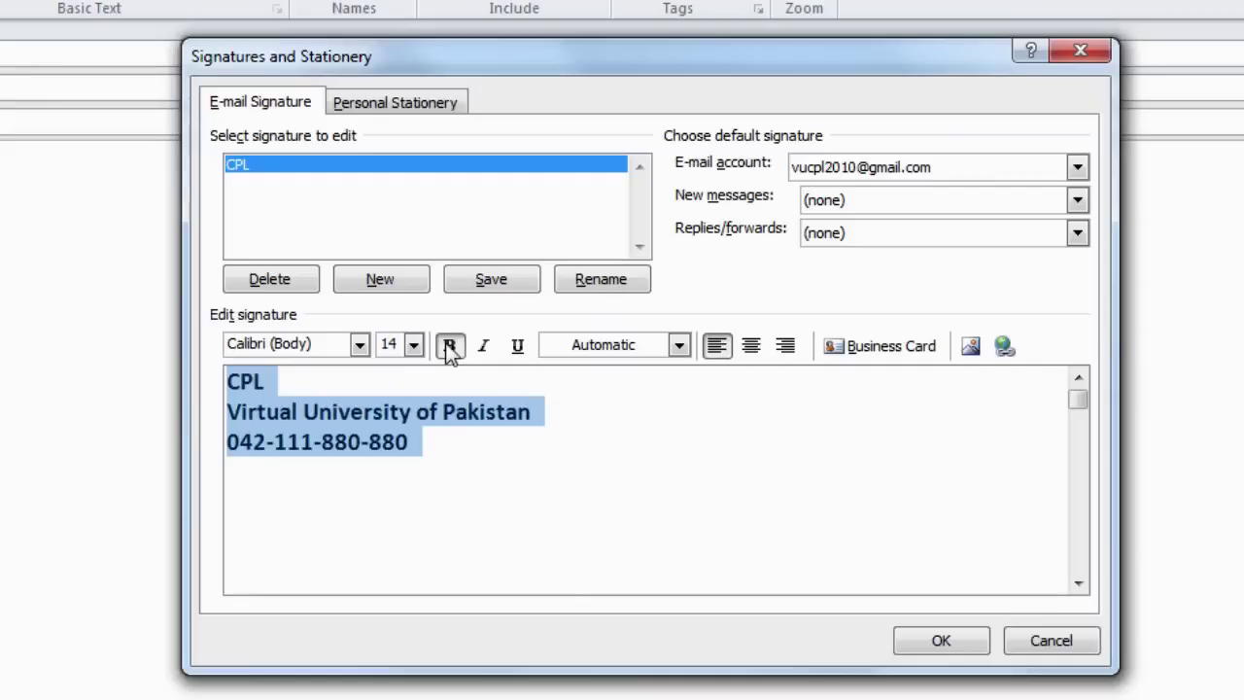
click(948, 645)
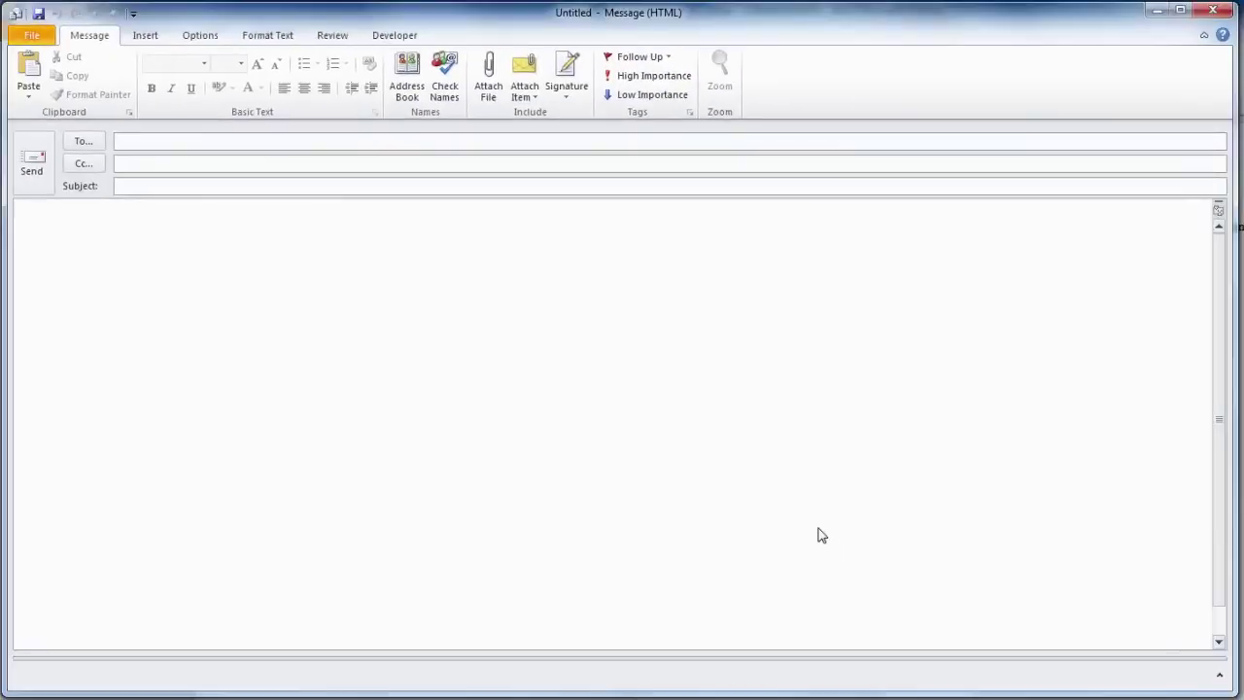
- Fill in the recipient address and insert the CPL signature into the message
key(ctrl+v)
key(Tab)
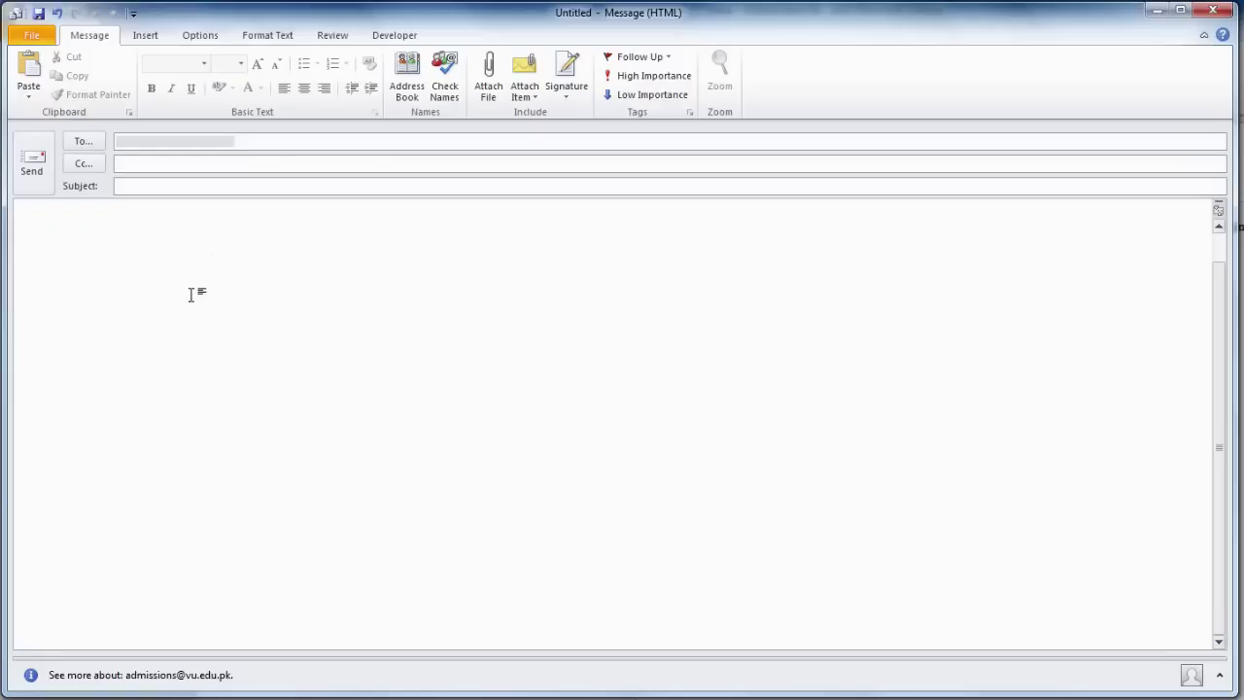
click(581, 78)
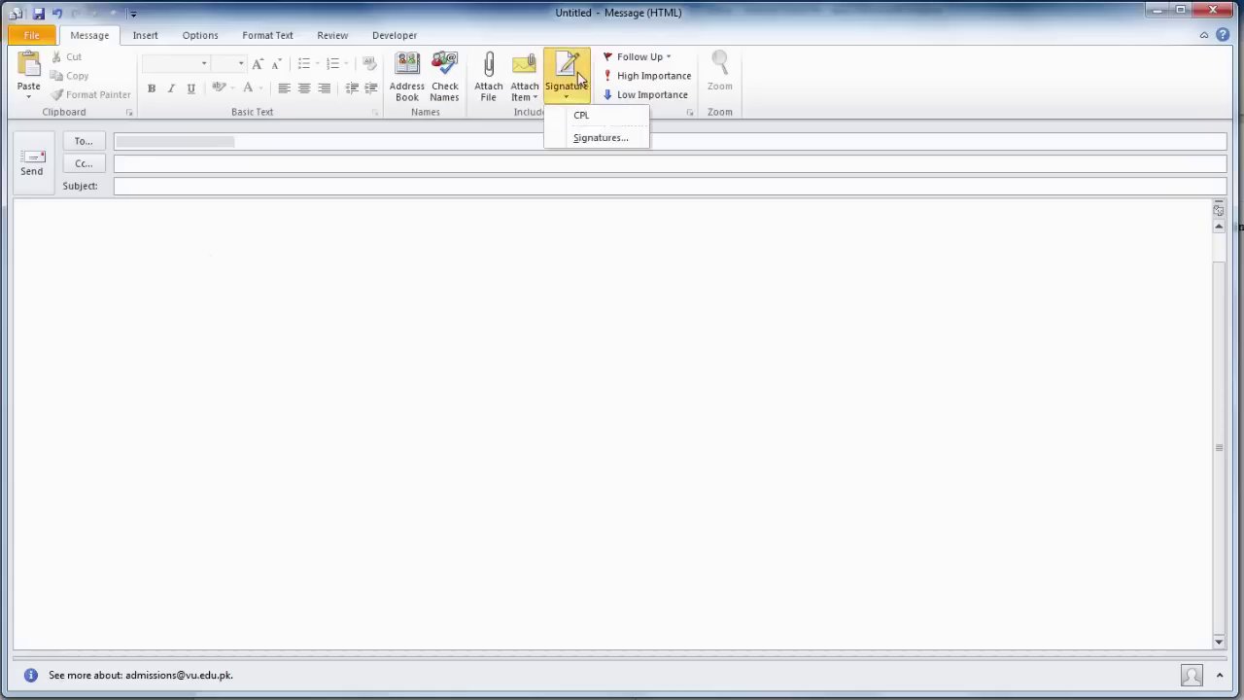
click(586, 121)
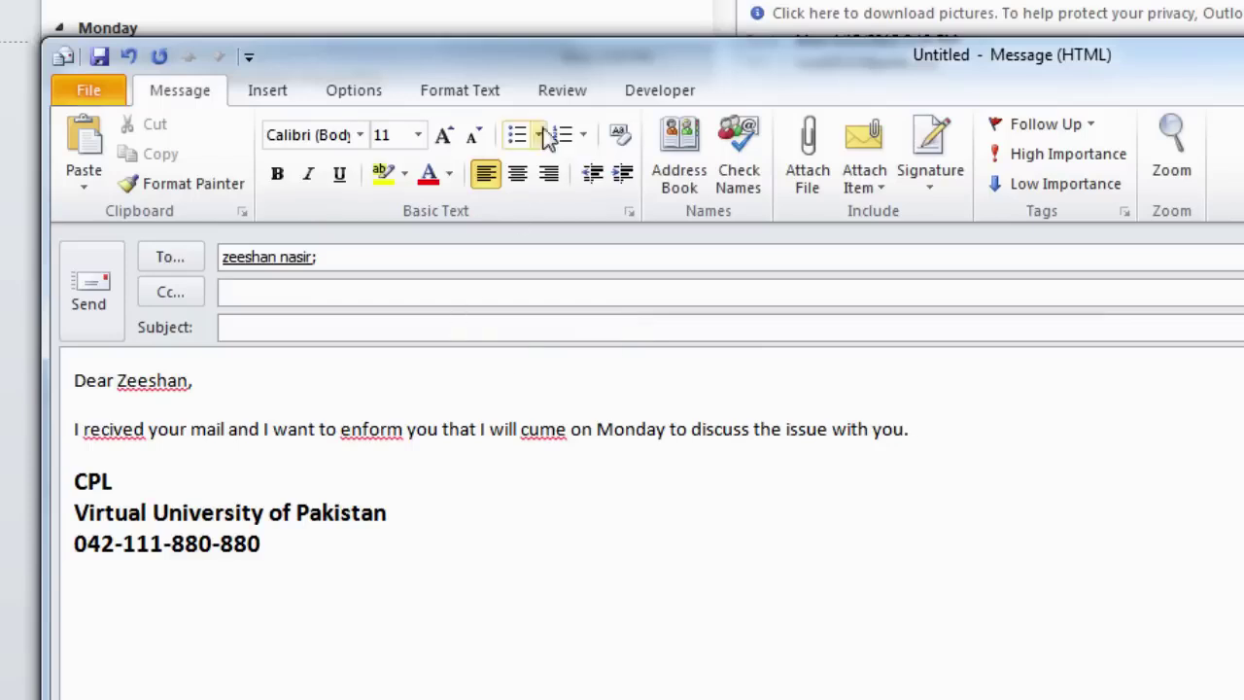
- Spell-check the message, ignoring the recipient's name and correcting to received, inform and come
click(562, 97)
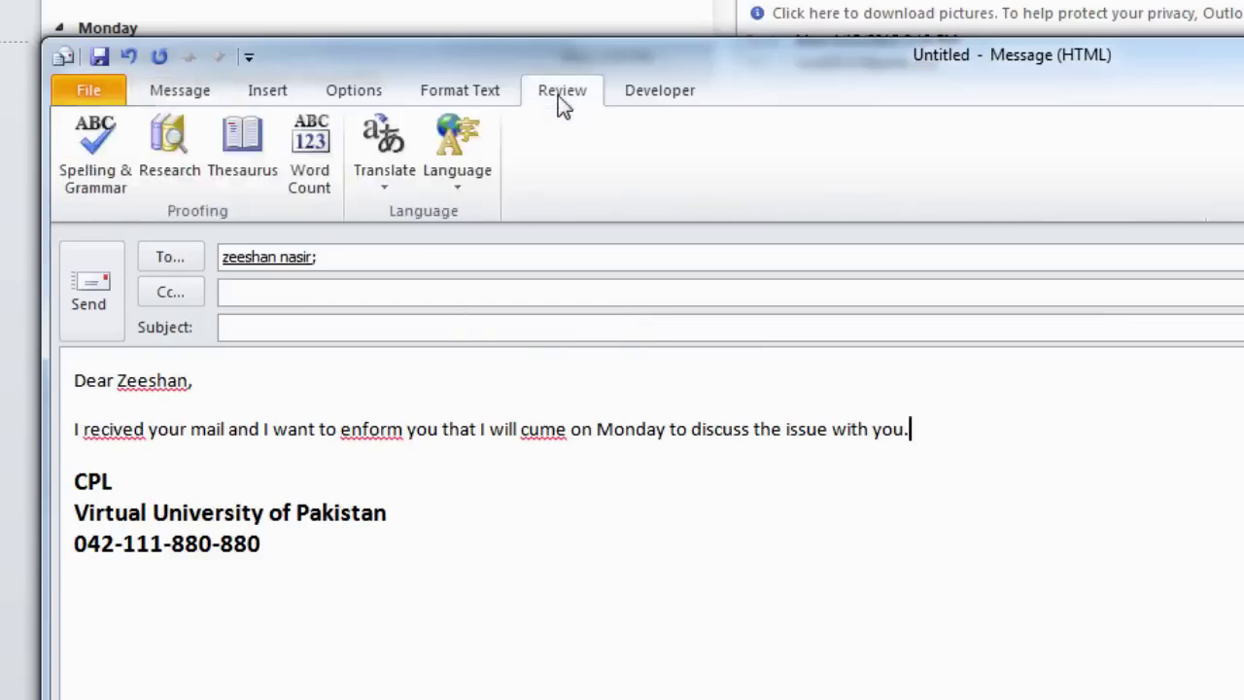
click(99, 139)
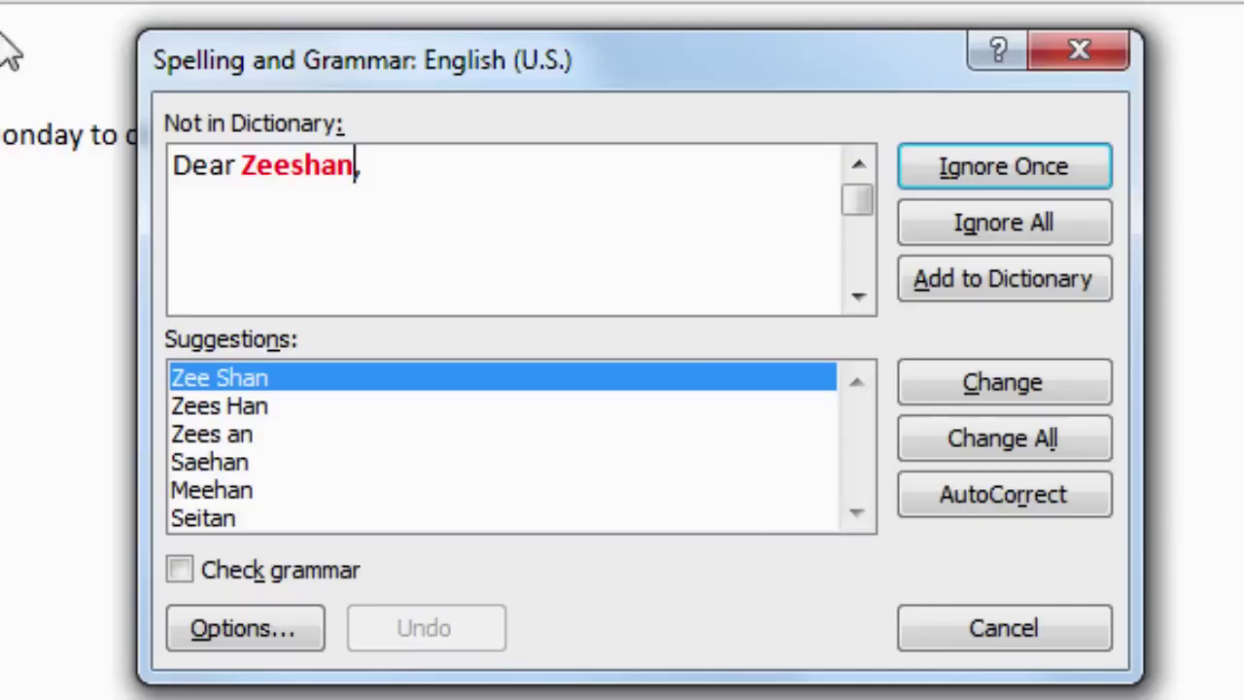
click(1030, 225)
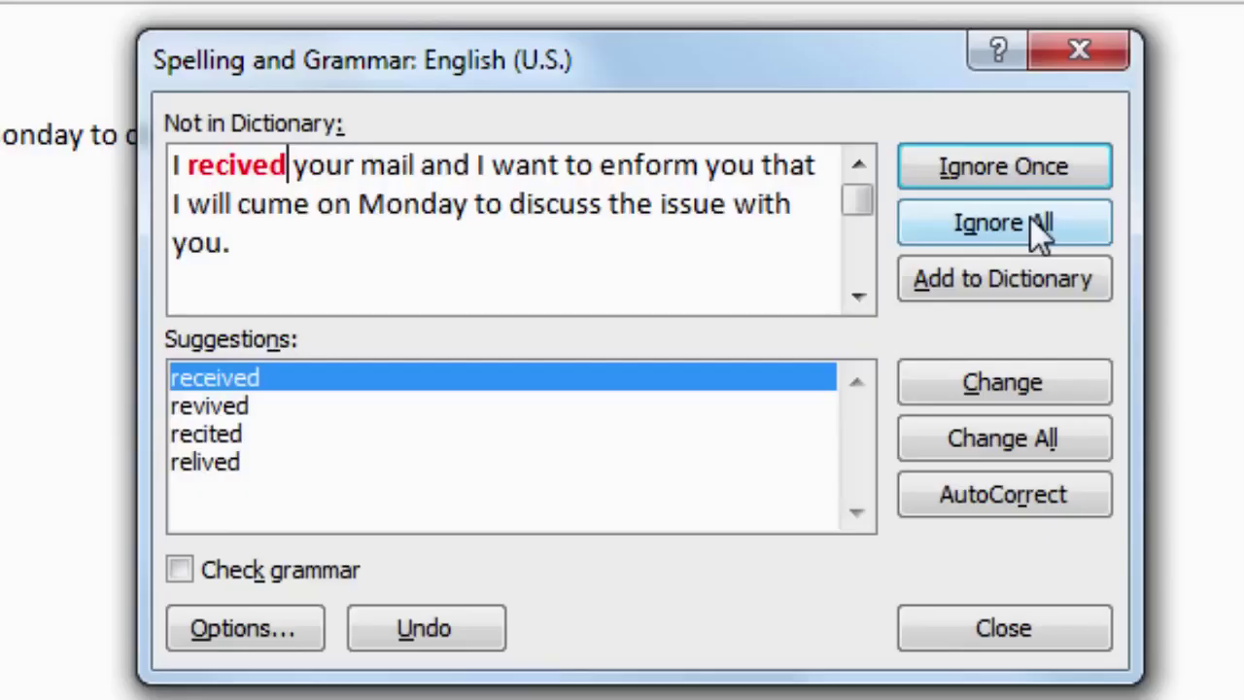
click(1008, 381)
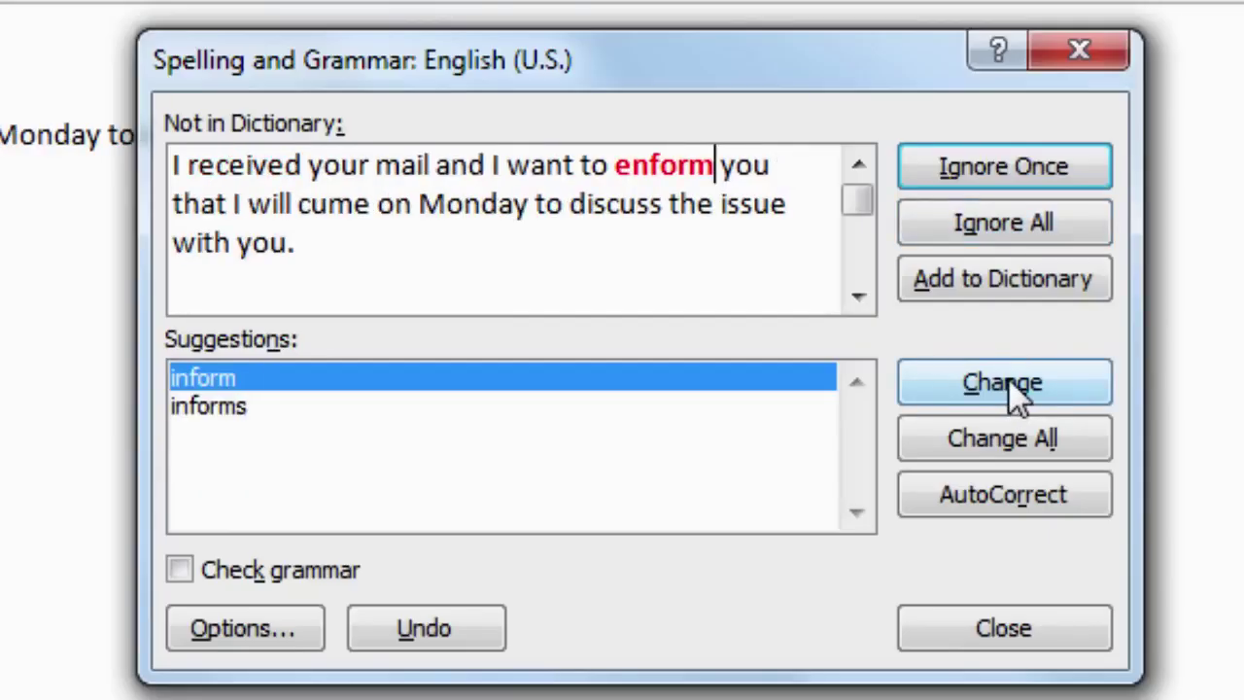
click(1004, 382)
click(1005, 382)
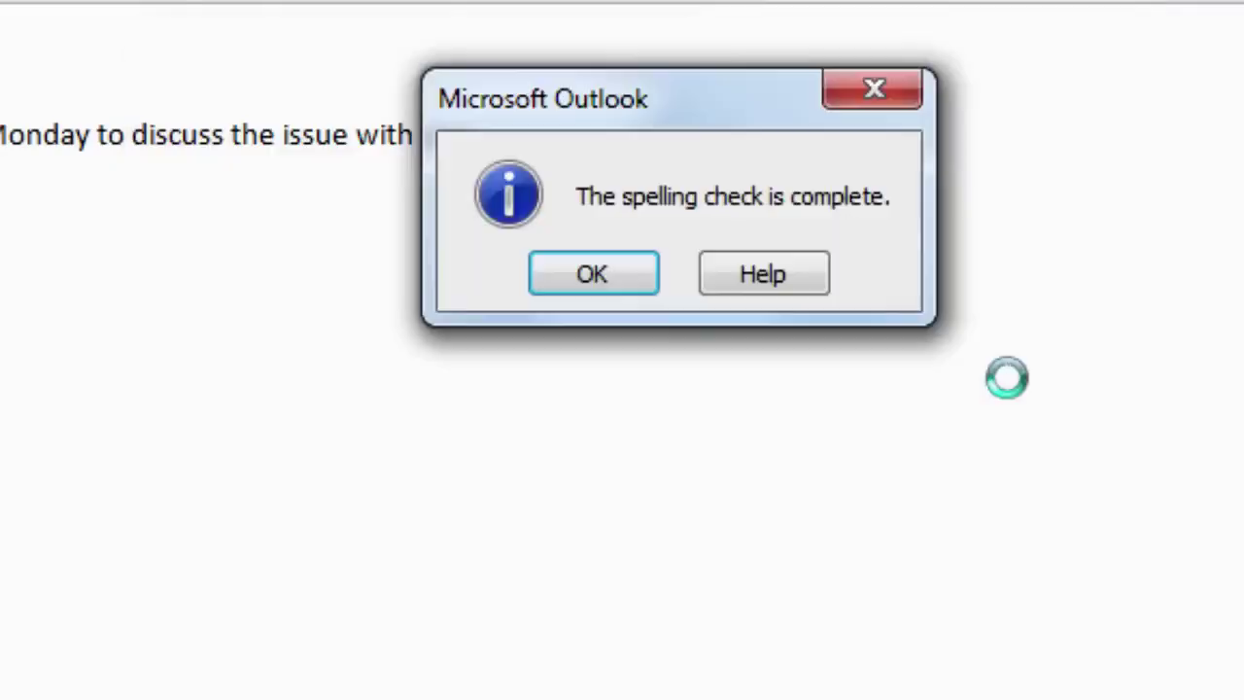
click(598, 277)
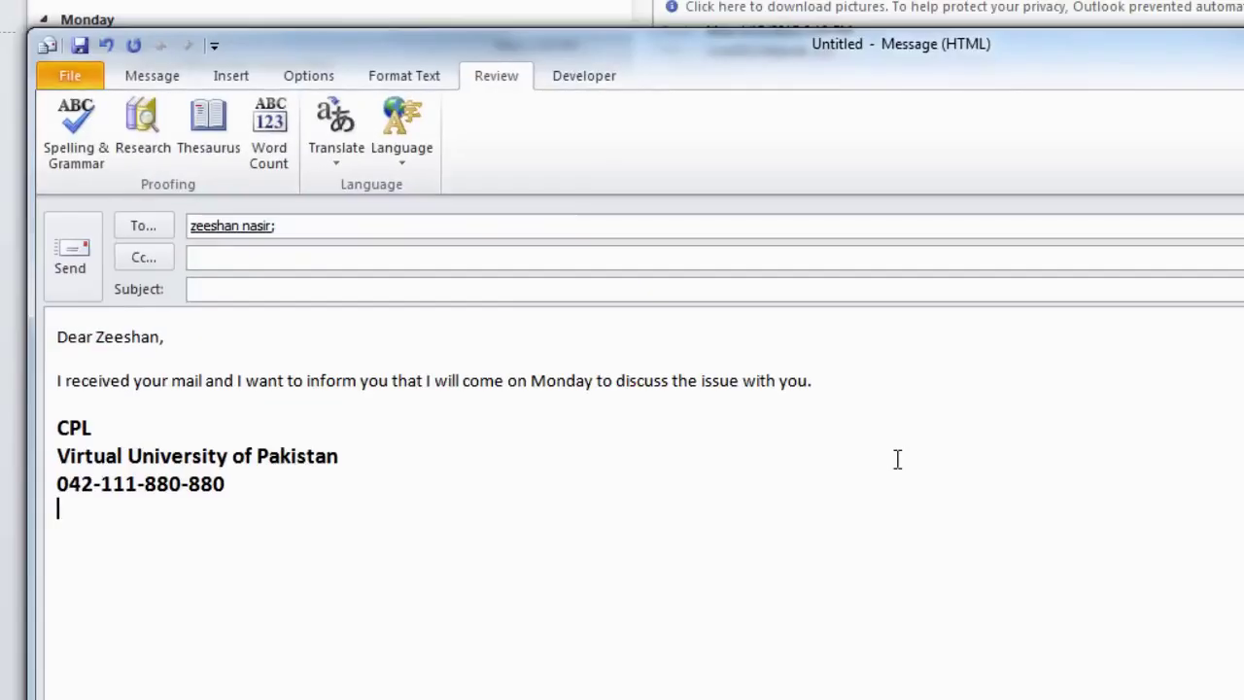
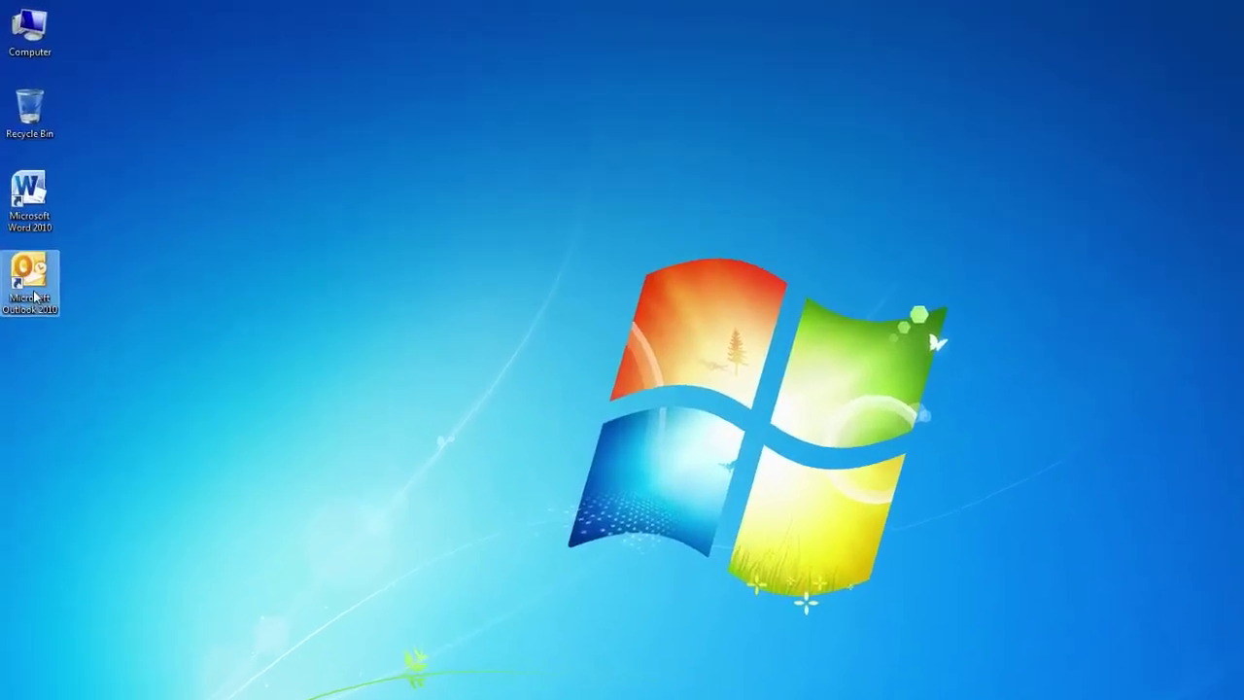
- Launch Outlook 2010 from its desktop shortcut
double_click(34, 297)
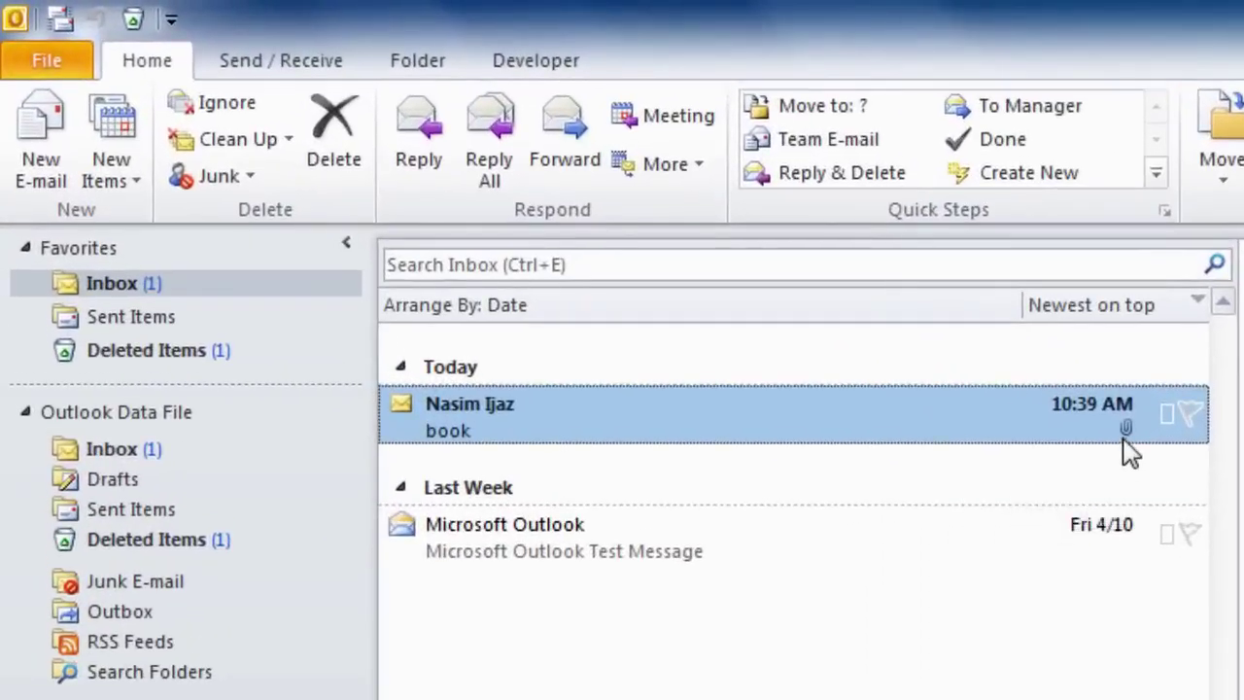
- Open the book message in its own window and open its BackToBasicsDraft.pdf attachment
mouse_move(898, 347)
double_click(819, 433)
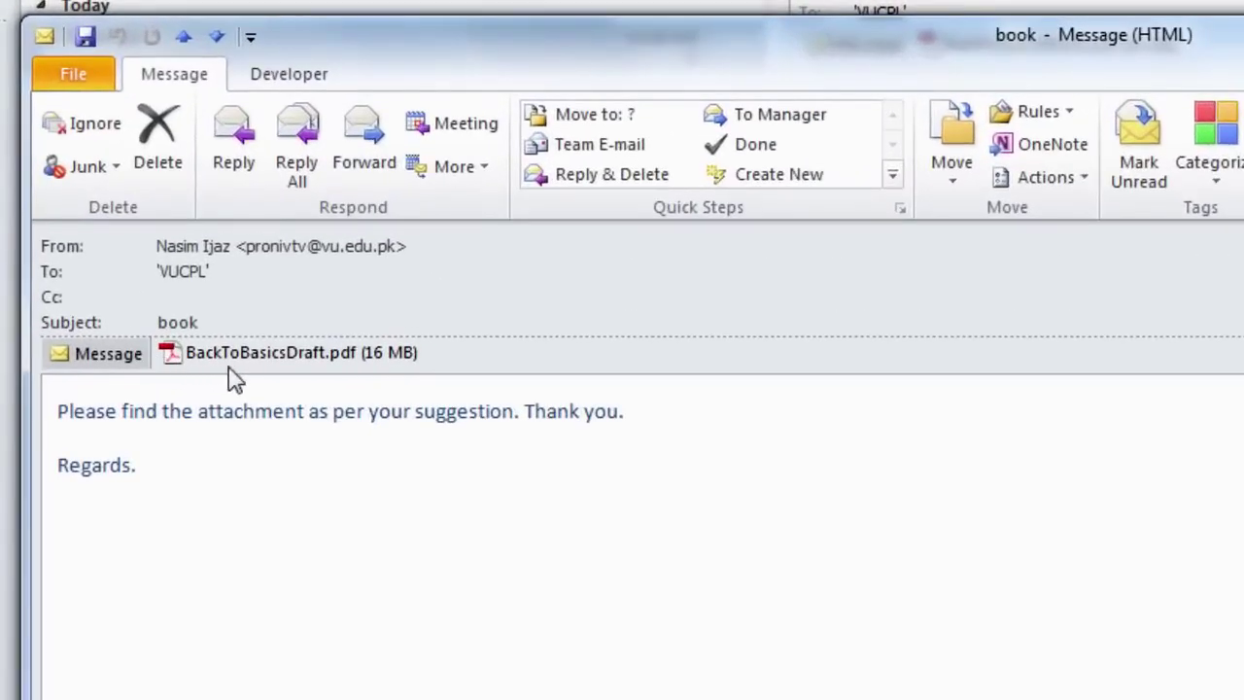
right_click(310, 360)
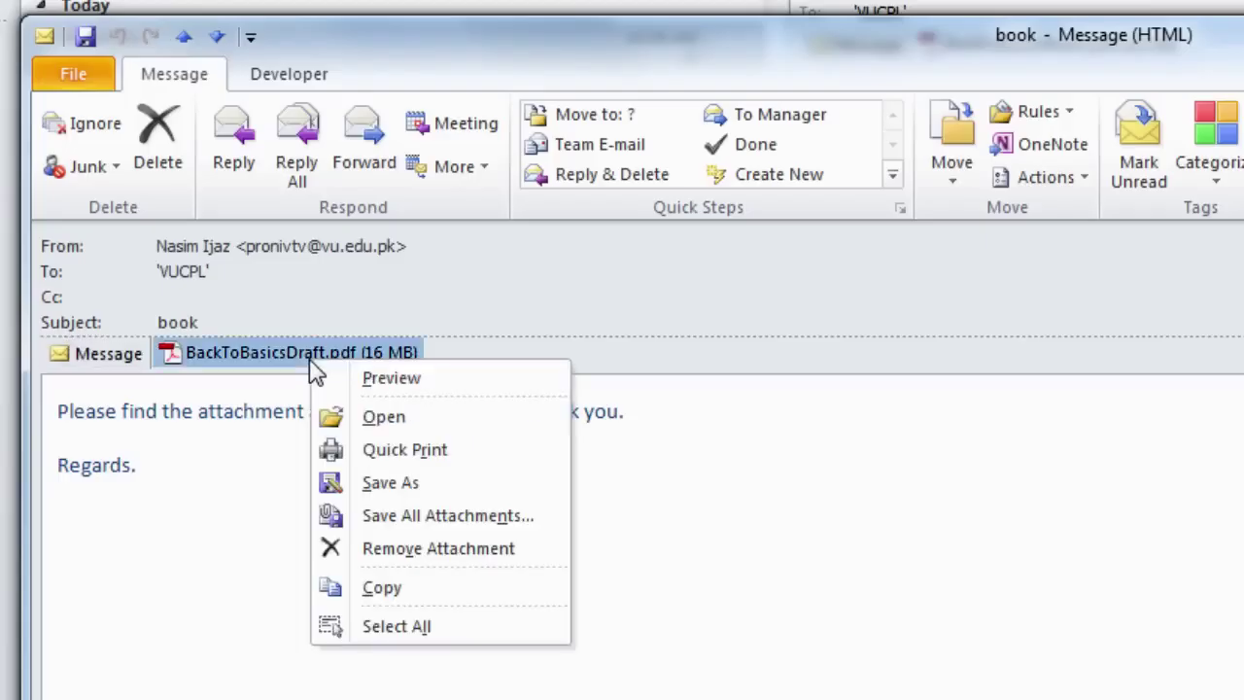
click(378, 421)
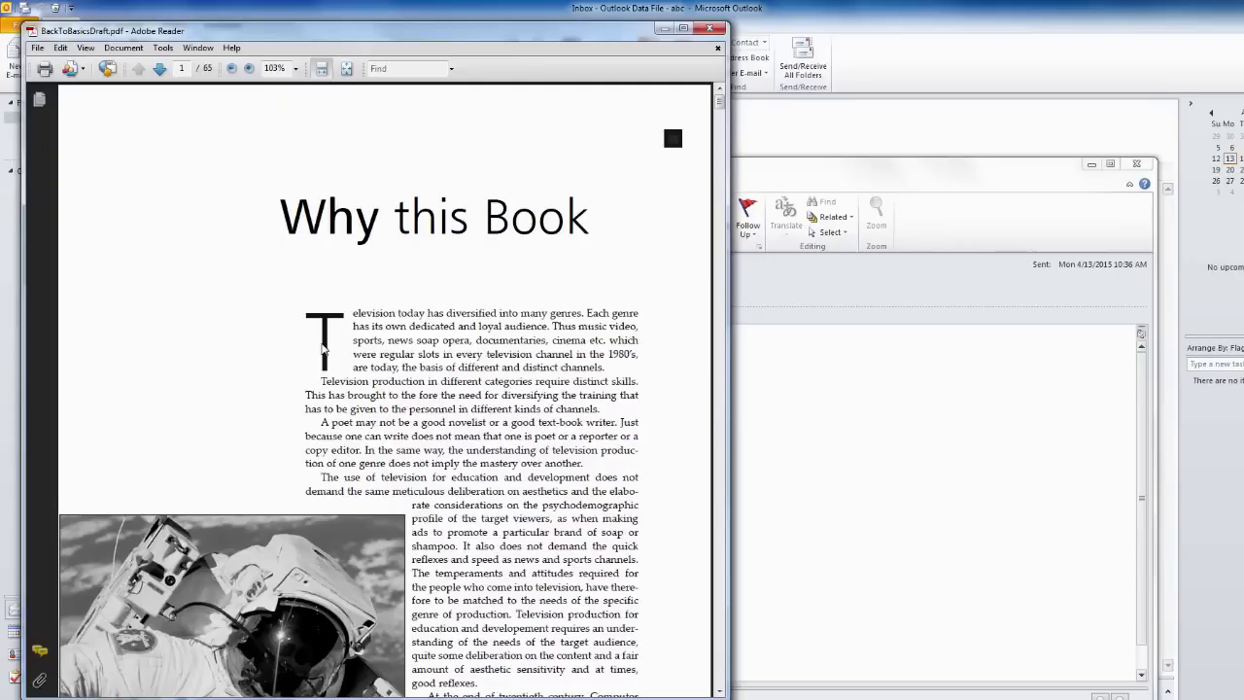
- Read BackToBasicsDraft.pdf through to page 2, then close Adobe Reader
scroll(324, 347, down, 10)
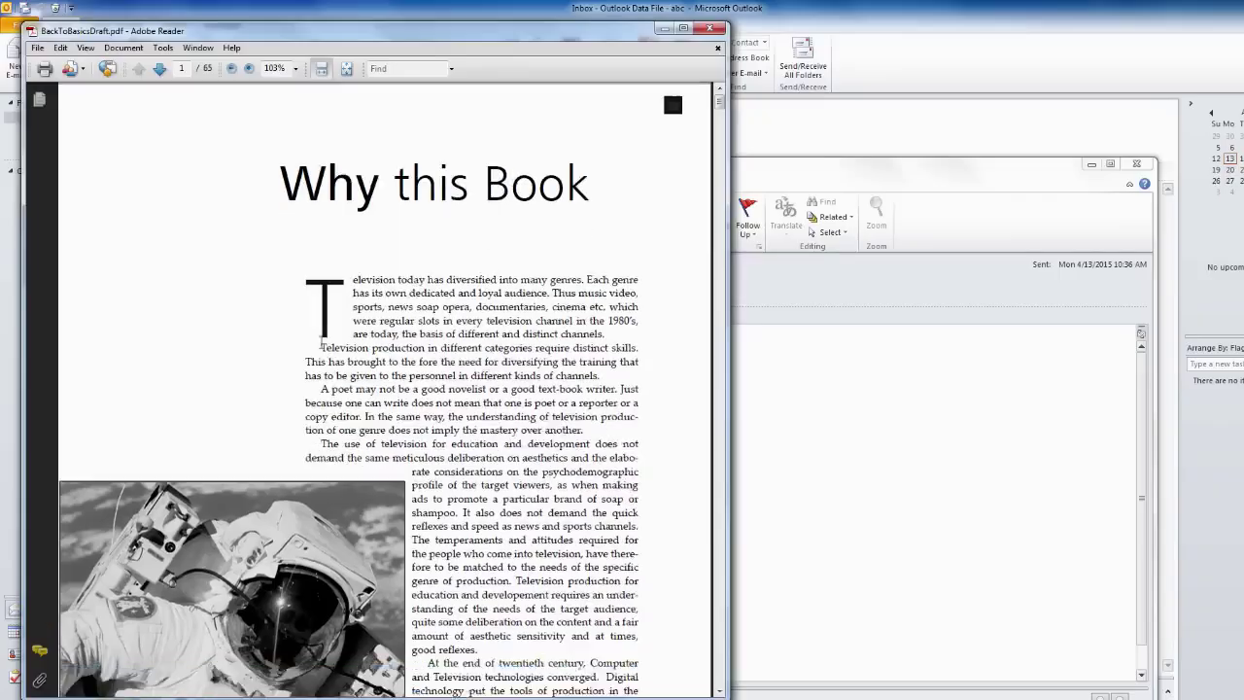
scroll(321, 340, down, 6)
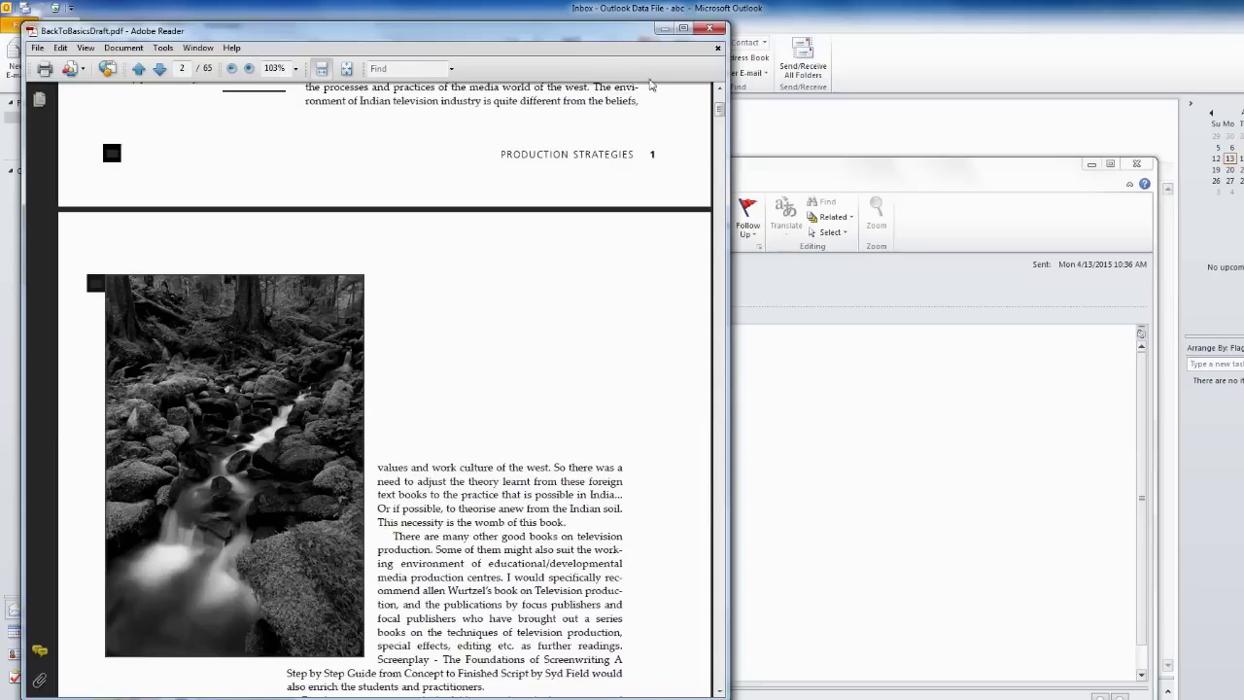
click(710, 29)
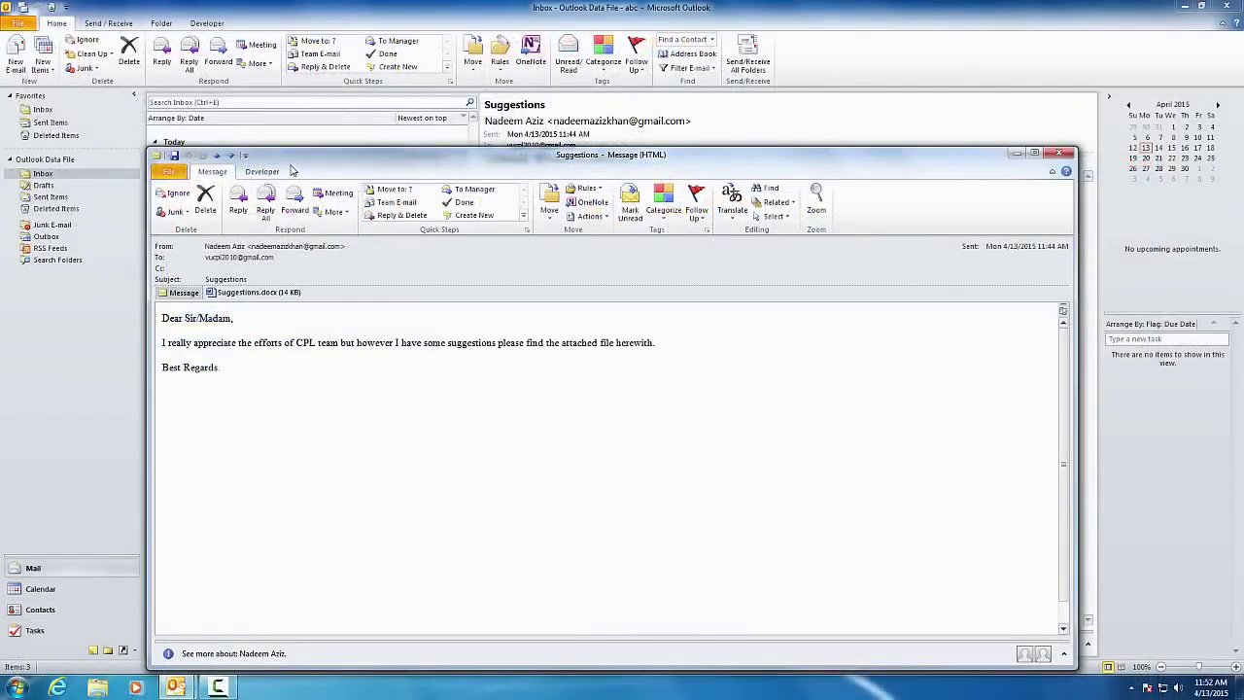
- Save the Suggestions.docx attachment as 'viewer suggestions' in the Documents CPL folder
click(255, 294)
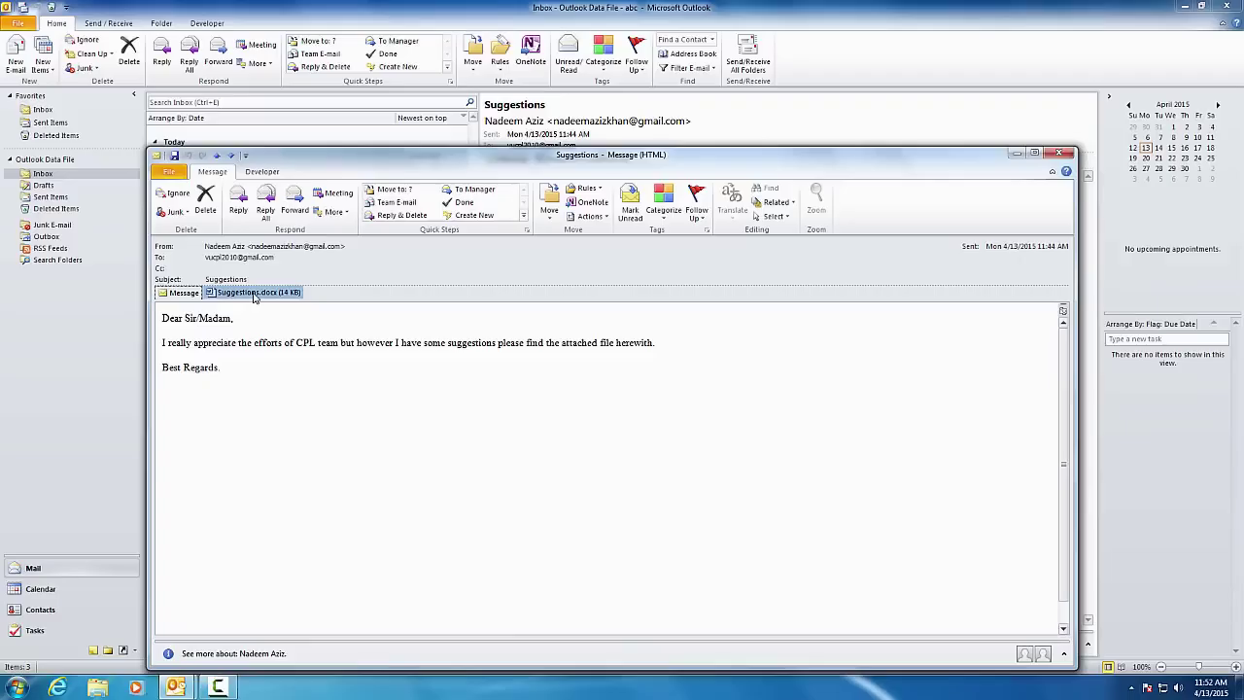
right_click(255, 297)
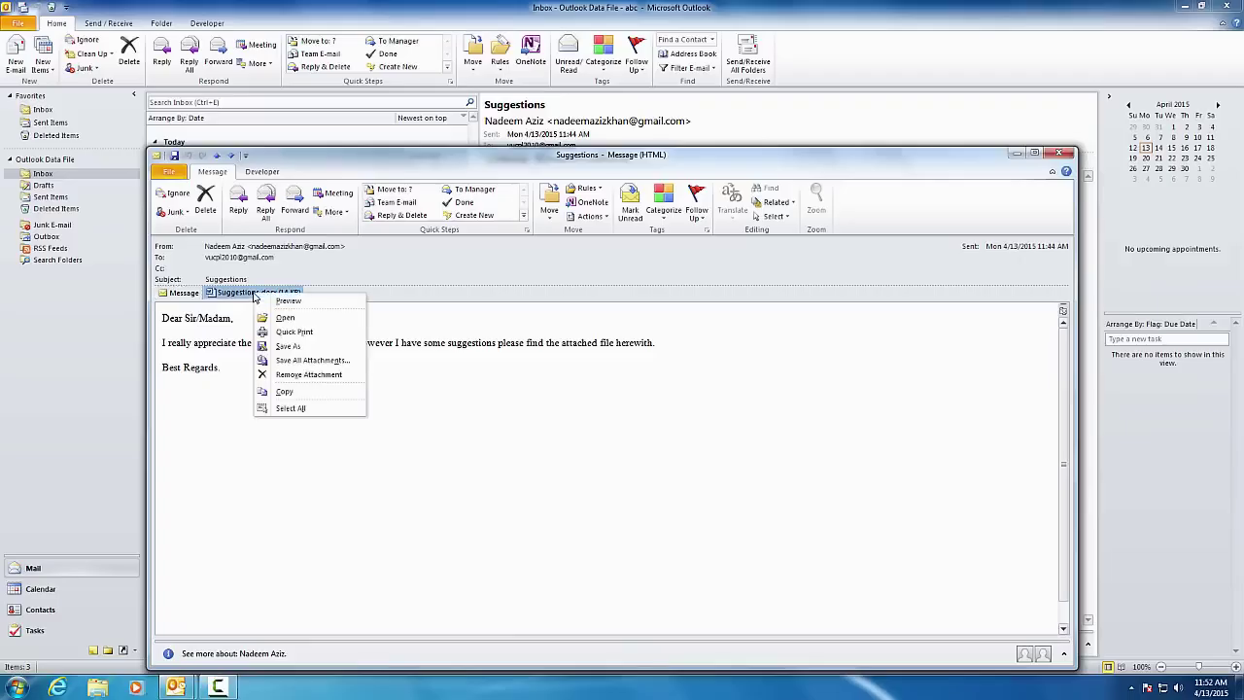
click(297, 350)
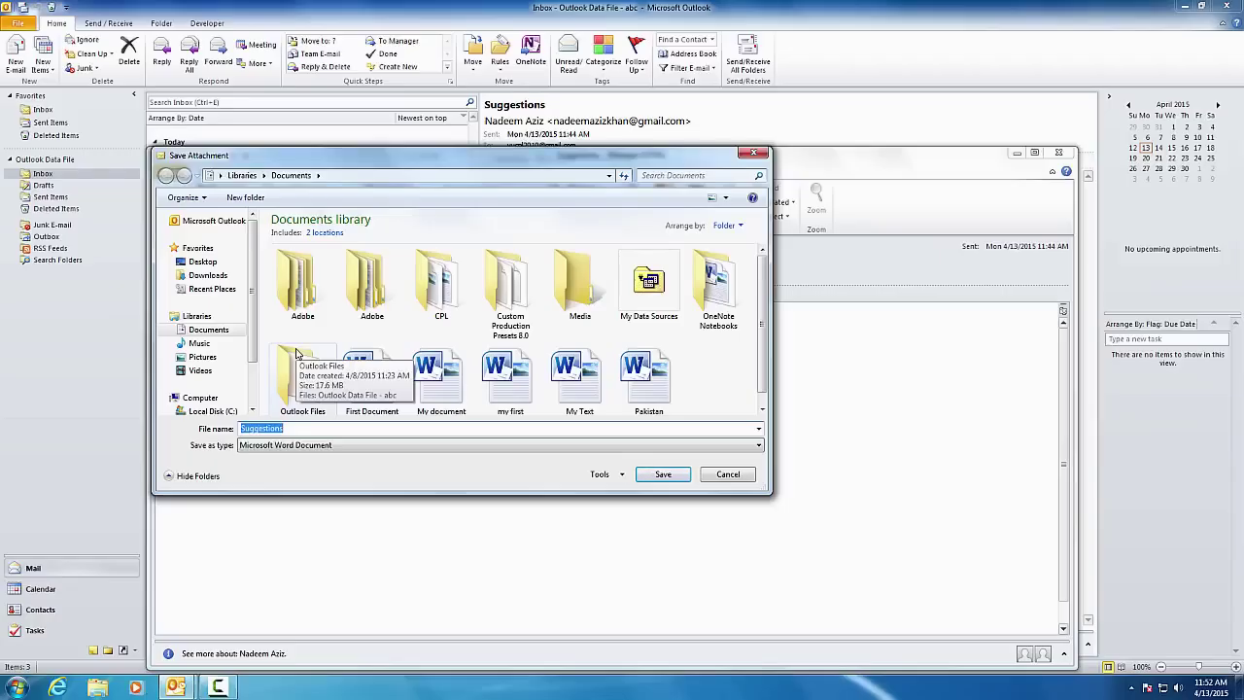
text(viewer suggestions)
double_click(446, 308)
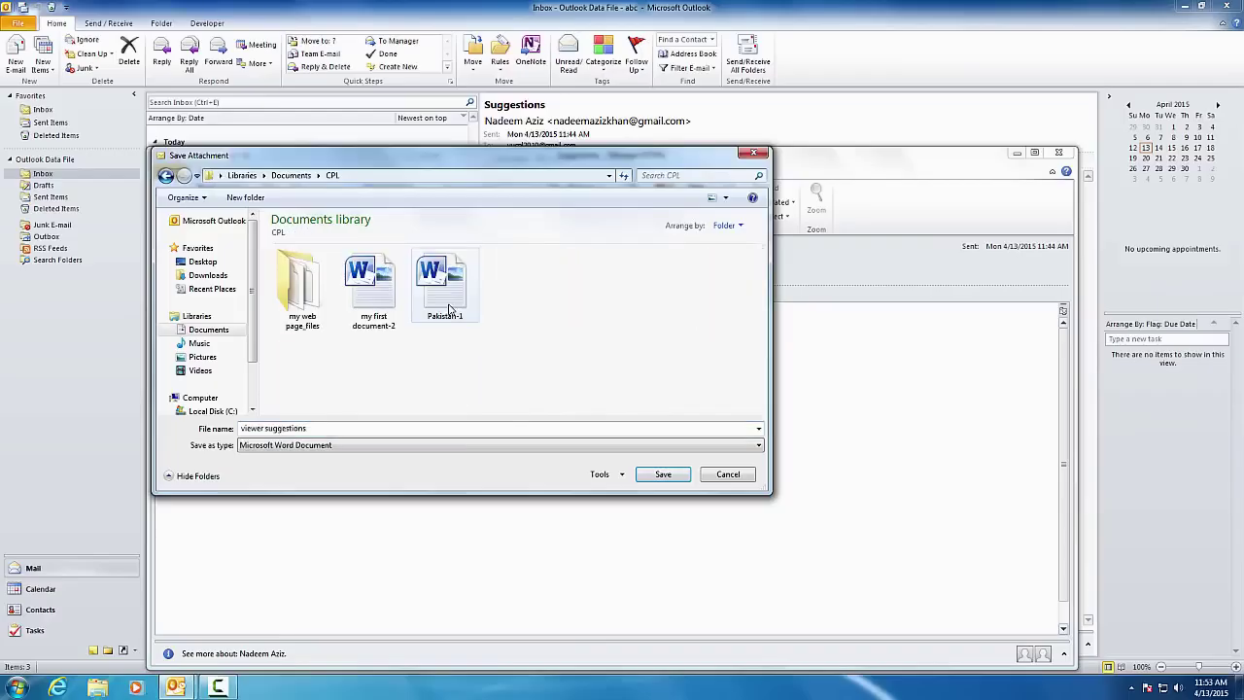
triple_click(347, 429)
text(v)
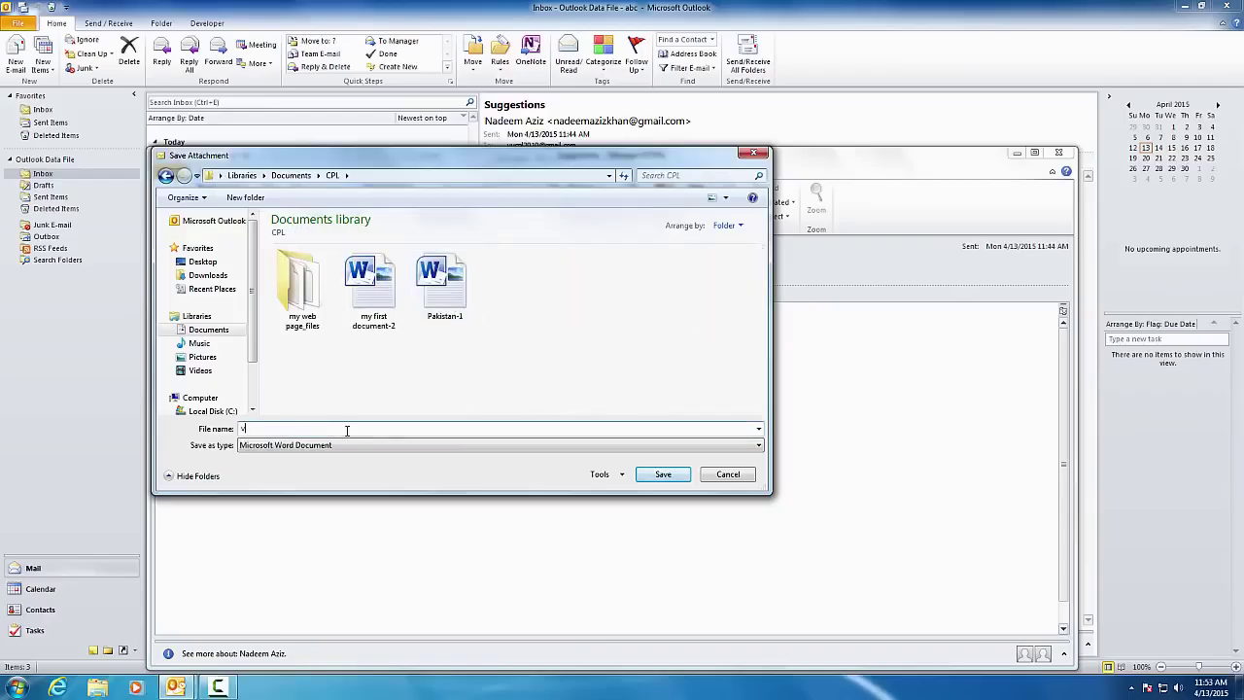
text(iewer suggestions)
click(663, 474)
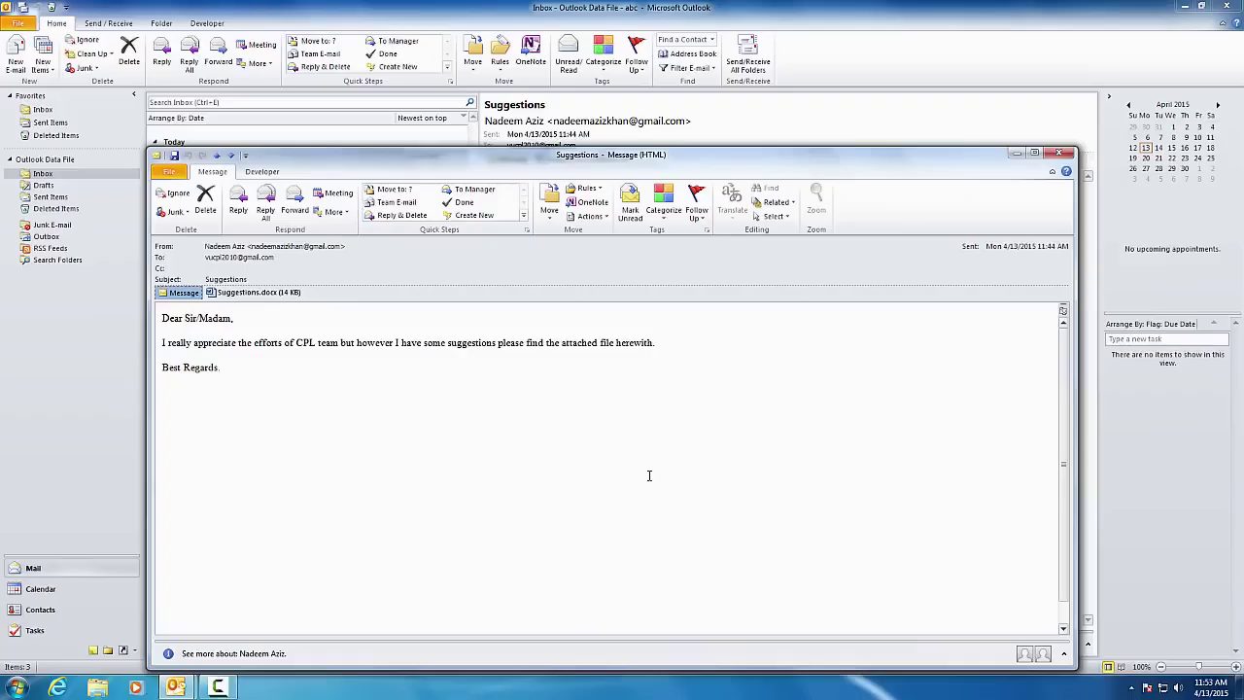
- Close the Suggestions message and start a new e-mail addressed to the recipient's e-mail address
click(1070, 155)
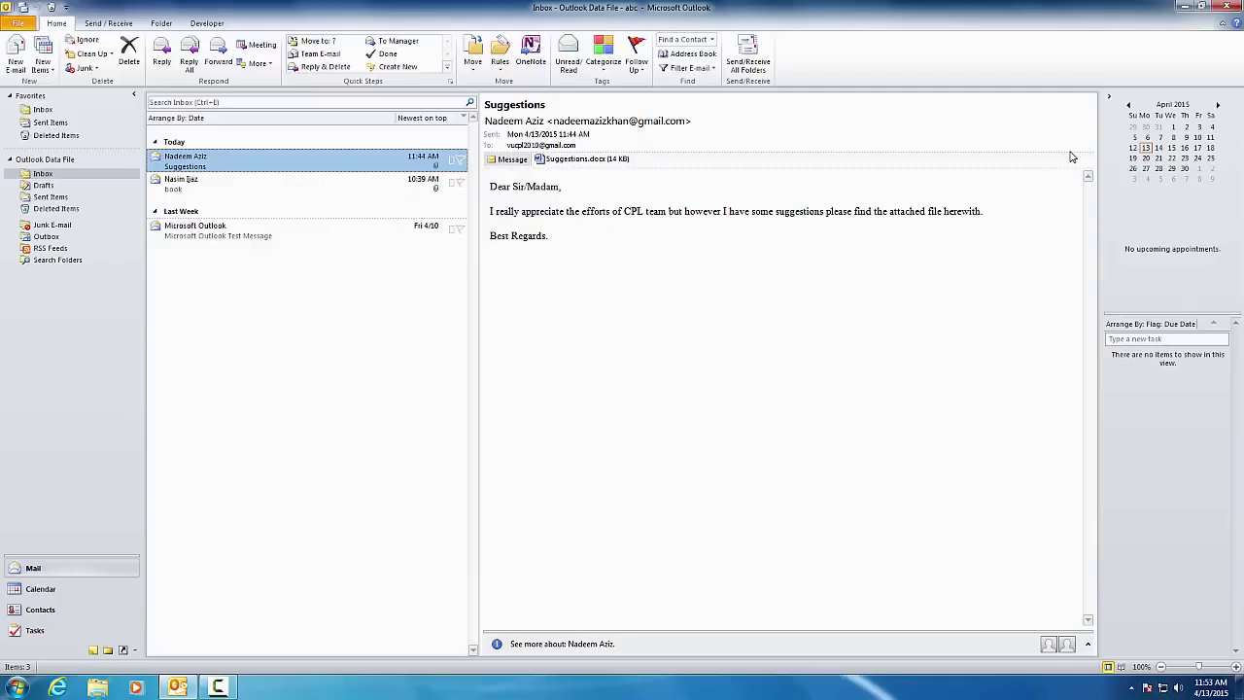
click(21, 63)
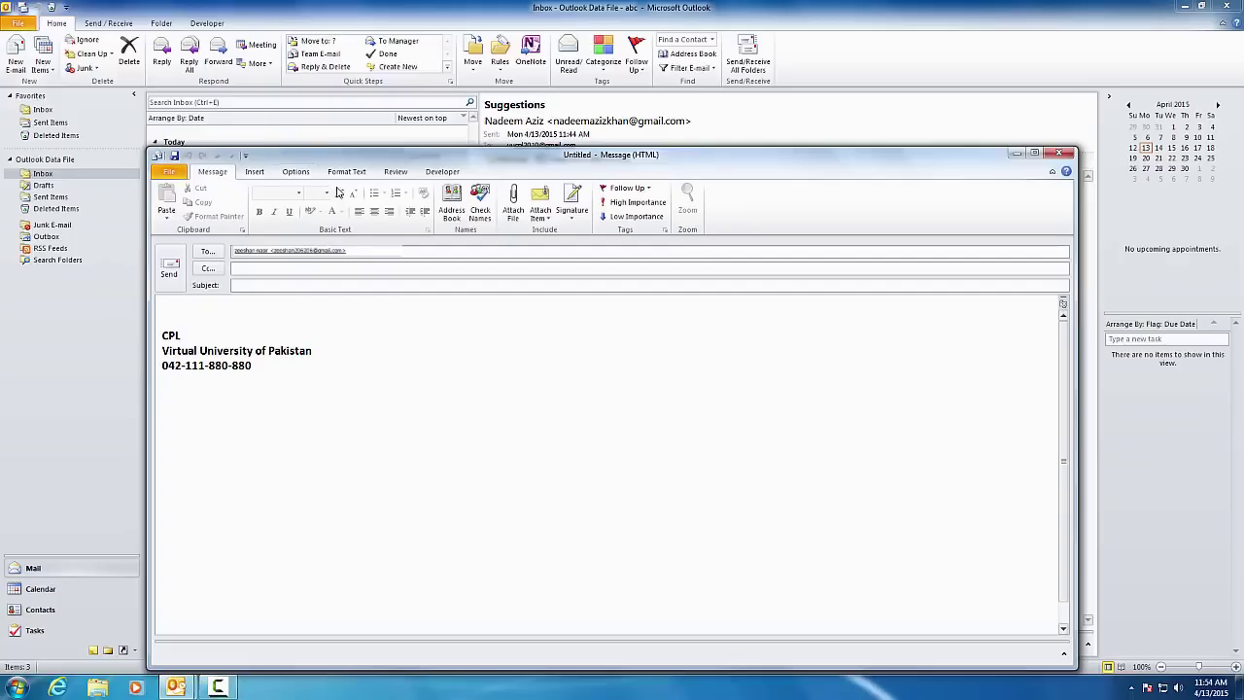
click(512, 209)
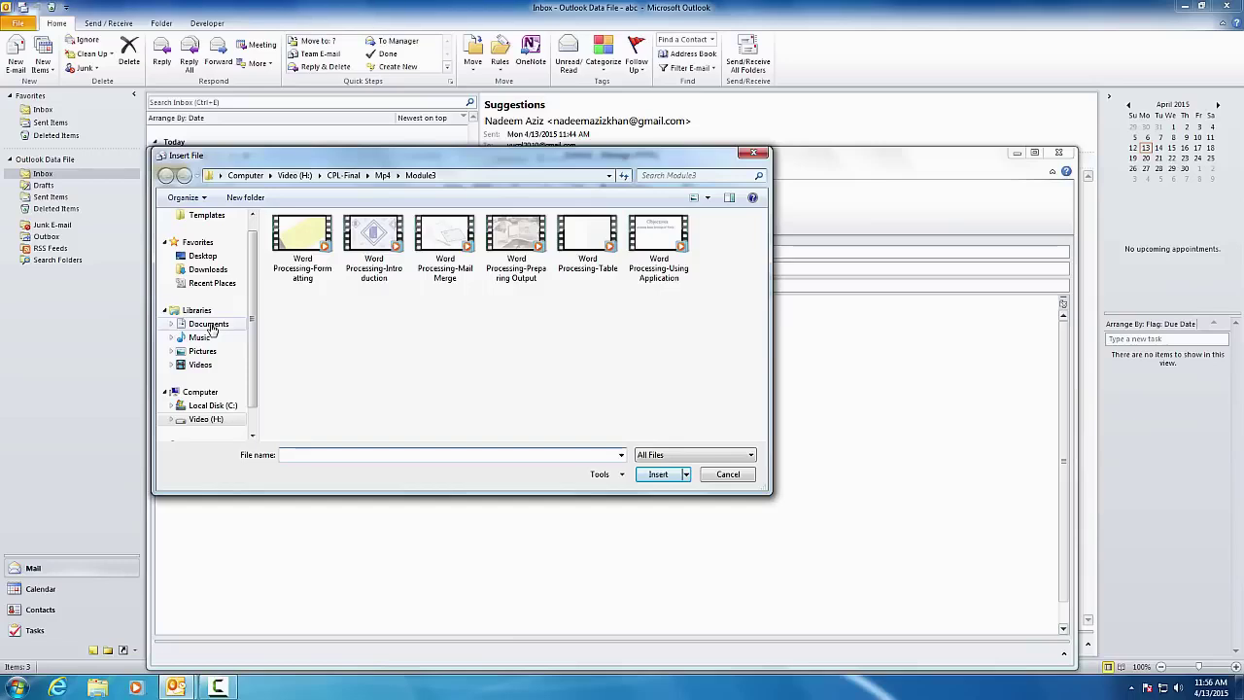
- Attach the Pakistan document from the Documents library to the new message
click(208, 326)
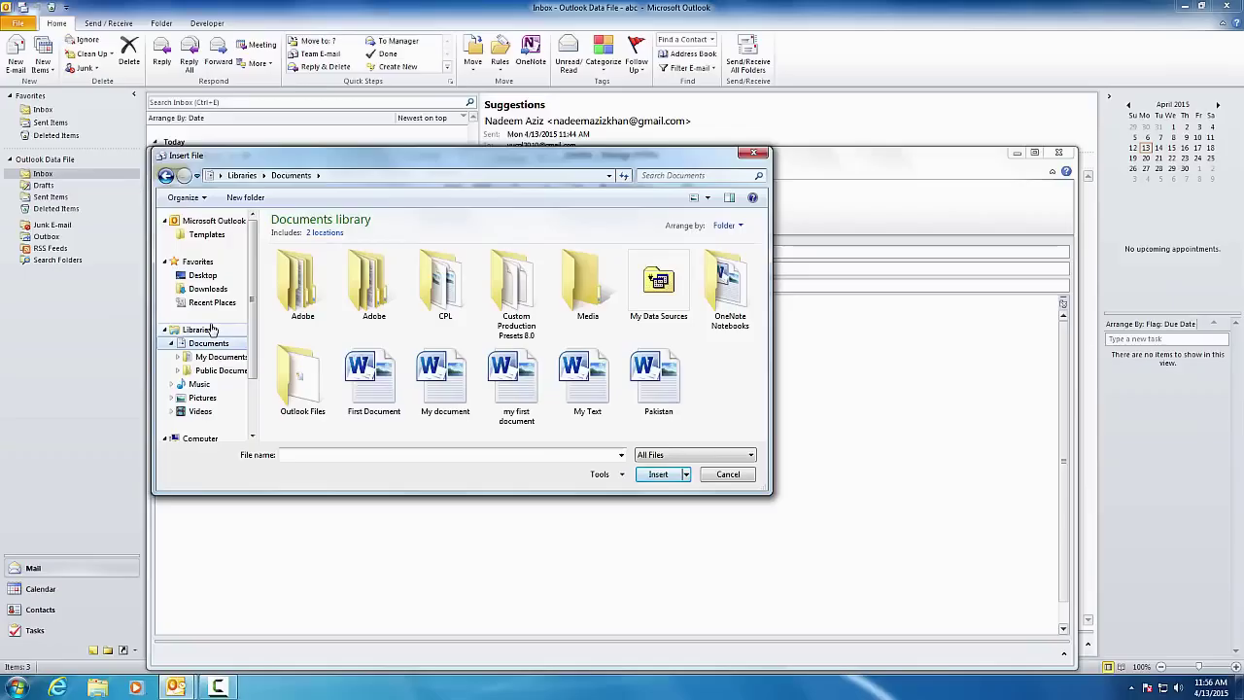
click(664, 403)
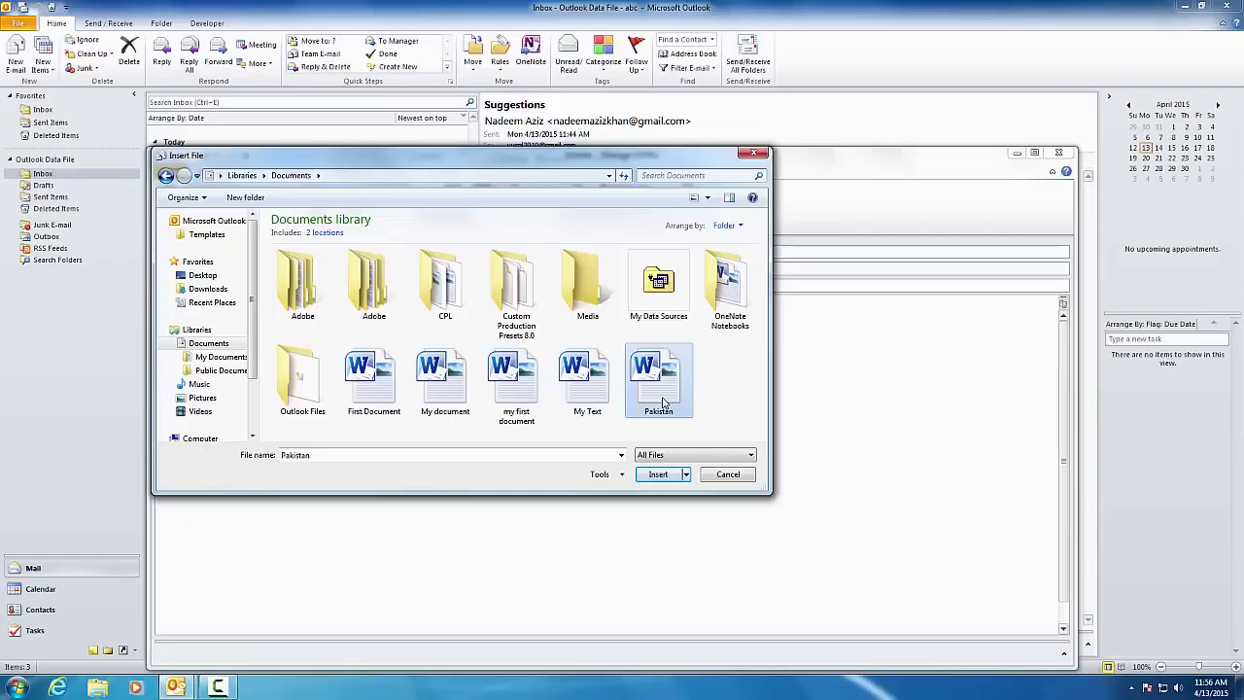
click(659, 475)
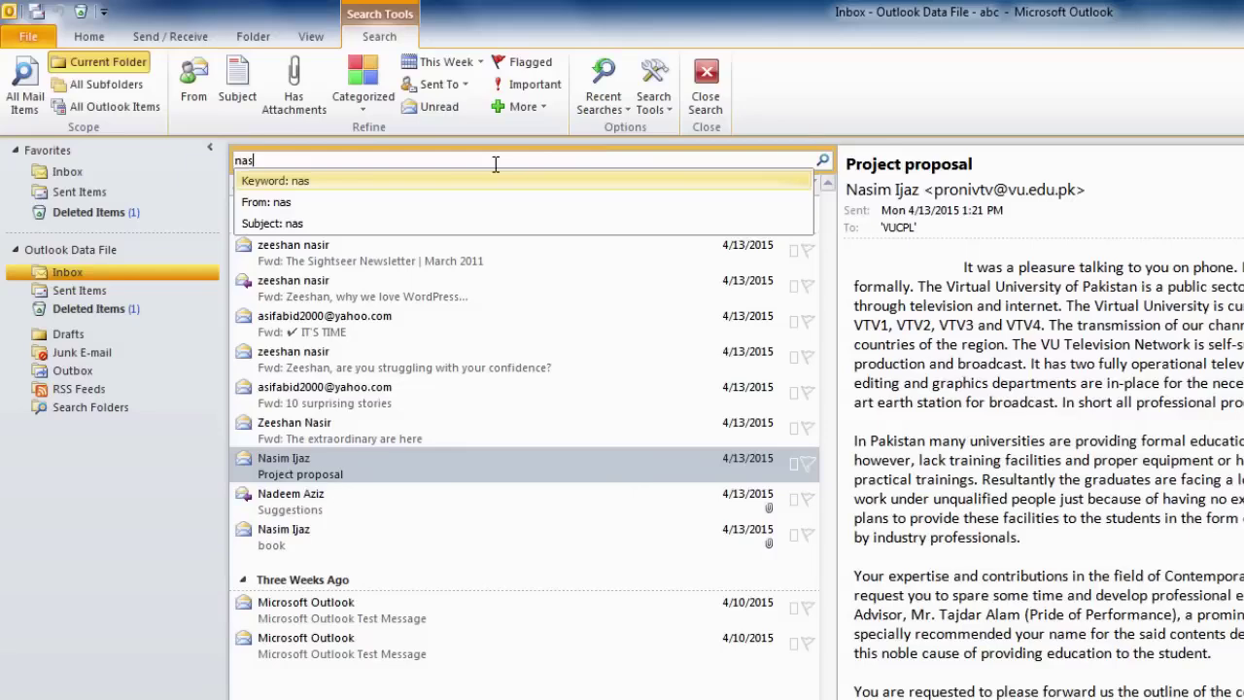
- Search the inbox by the sender's first name, leaving only Project proposal and book
text(im)
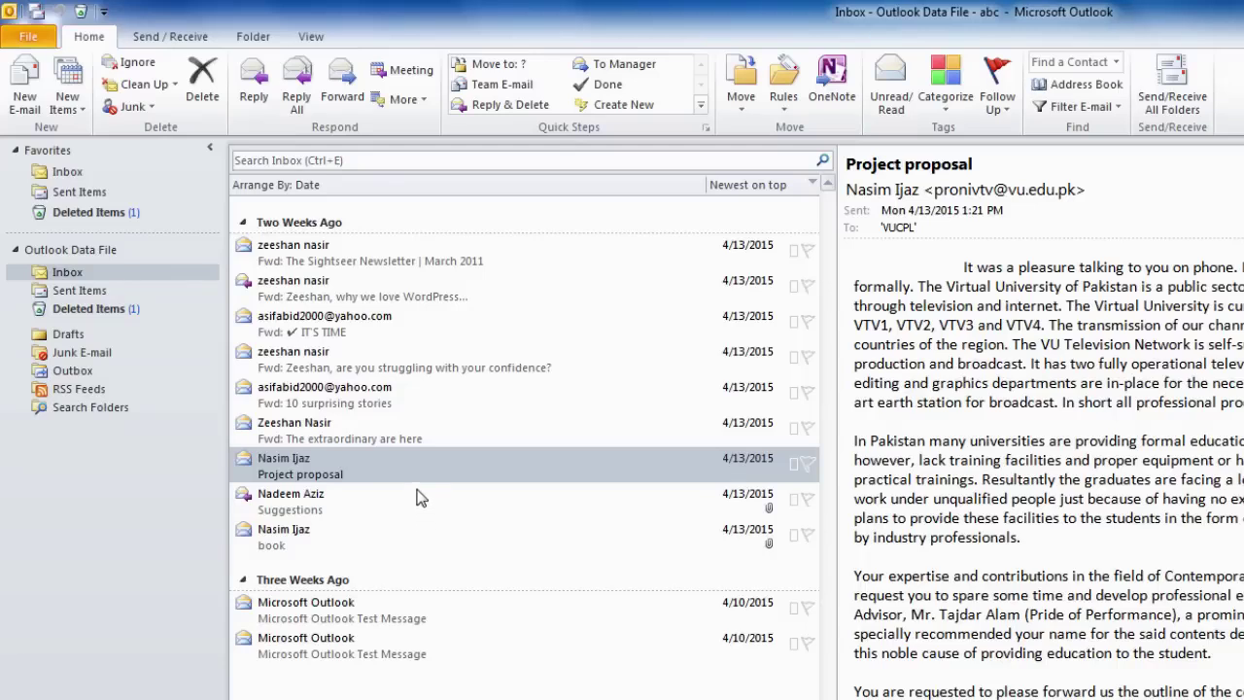
click(495, 162)
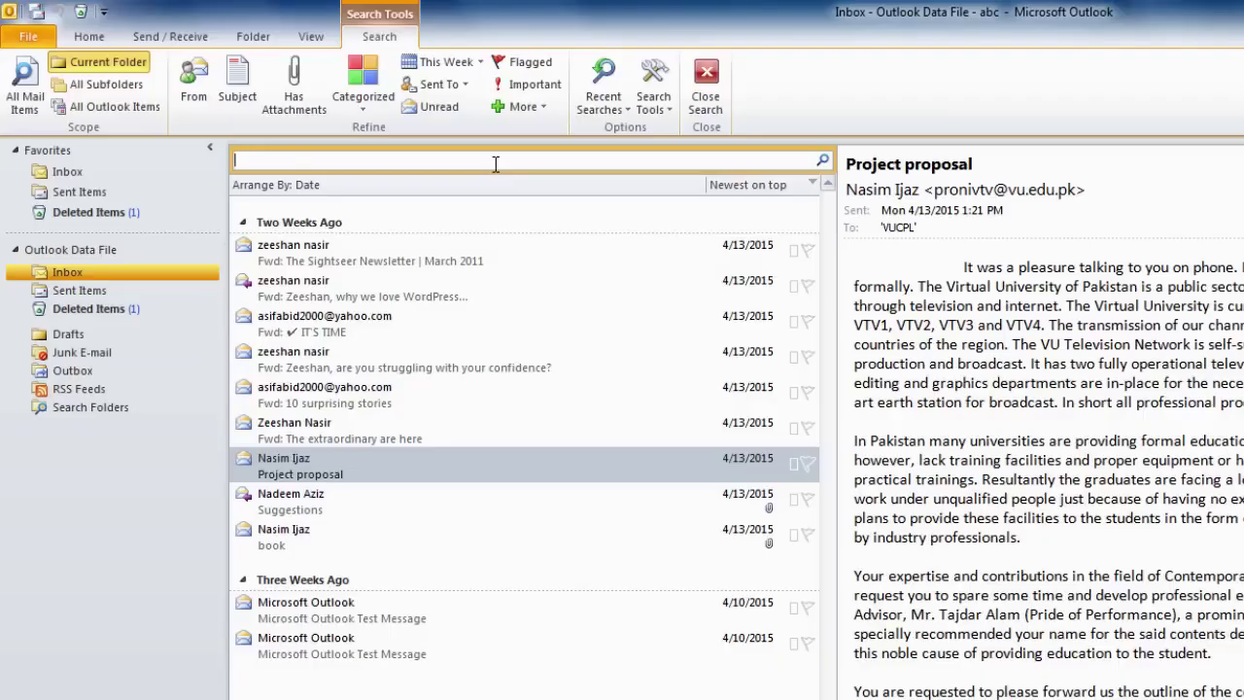
text(nas)
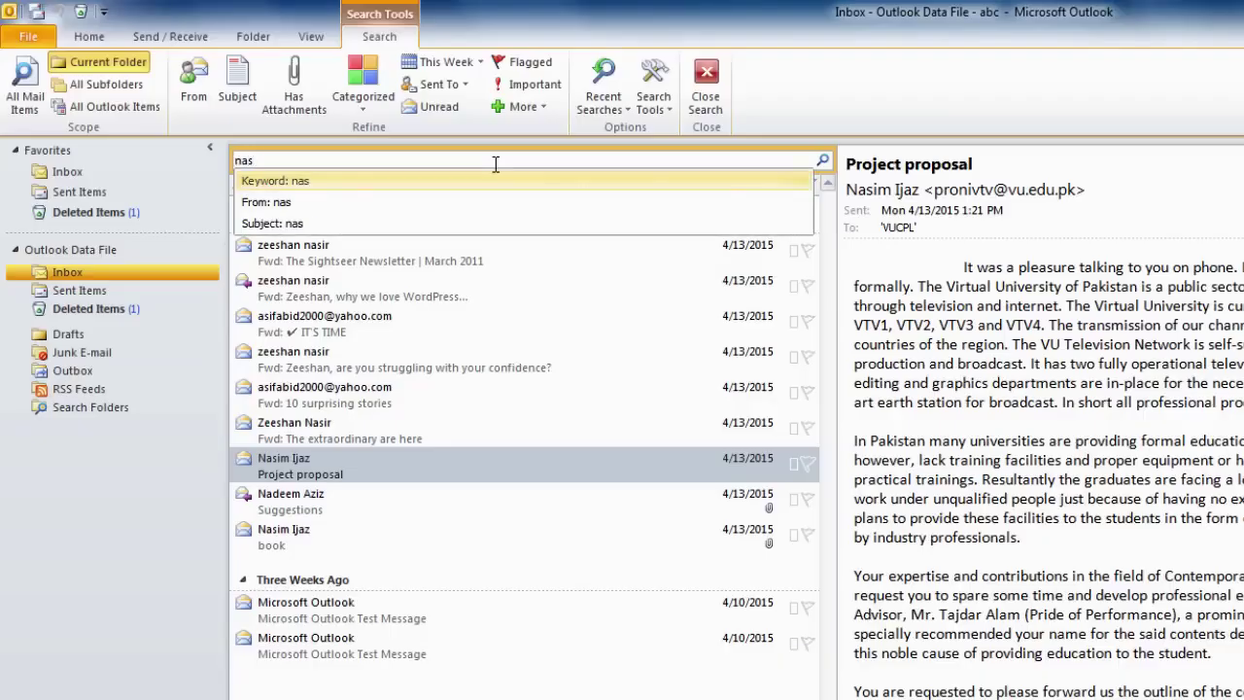
text(im)
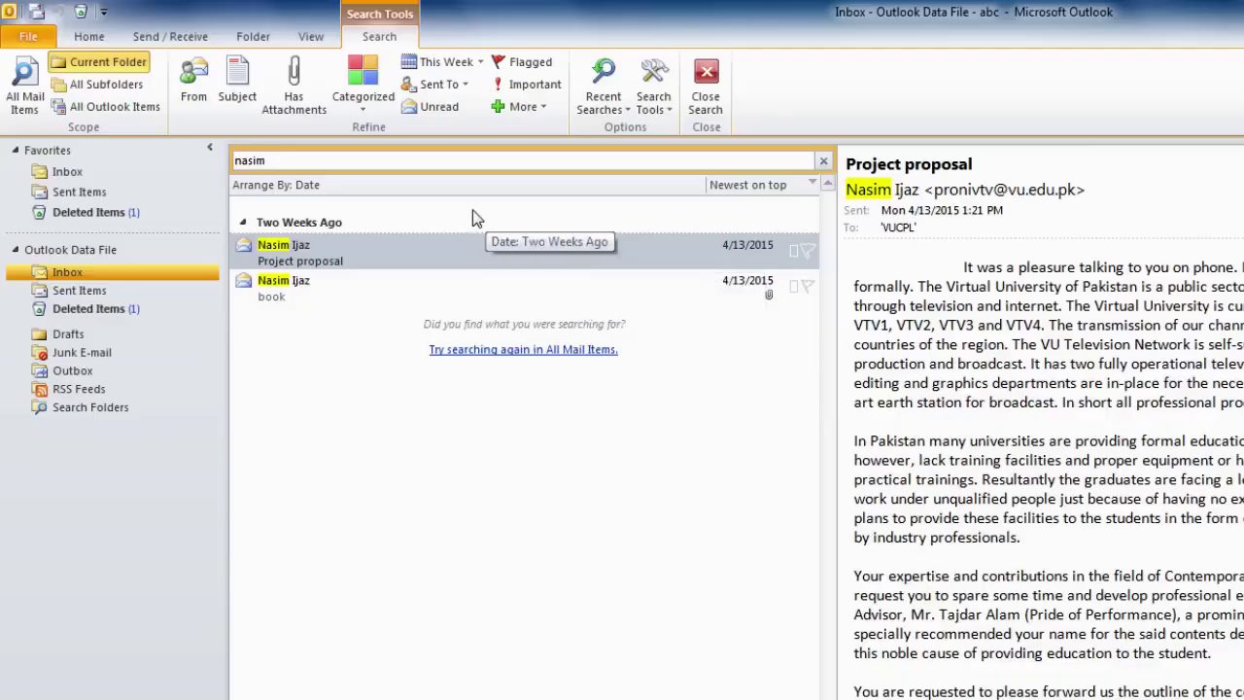
- Search the inbox for 'effective', which finds no matches, then close Outlook
right_click(442, 191)
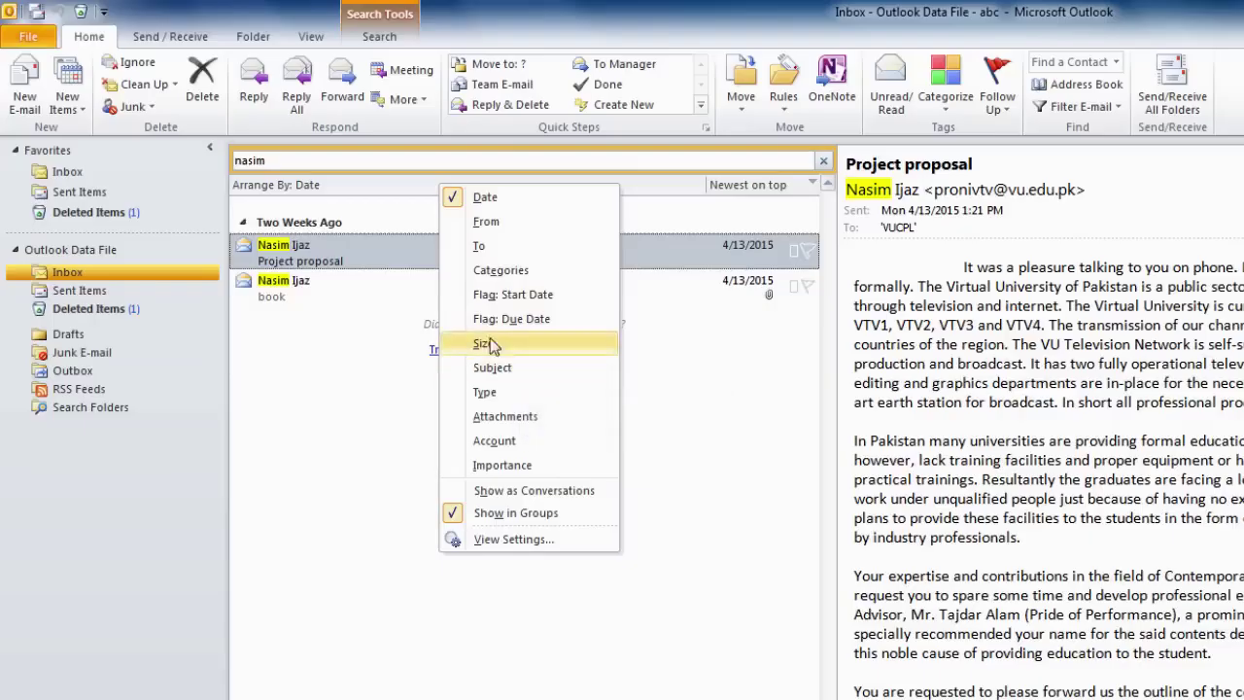
click(352, 160)
key(BackSpace)
key(BackSpace)
key(BackSpace)
key(BackSpace)
key(BackSpace)
text(effecti)
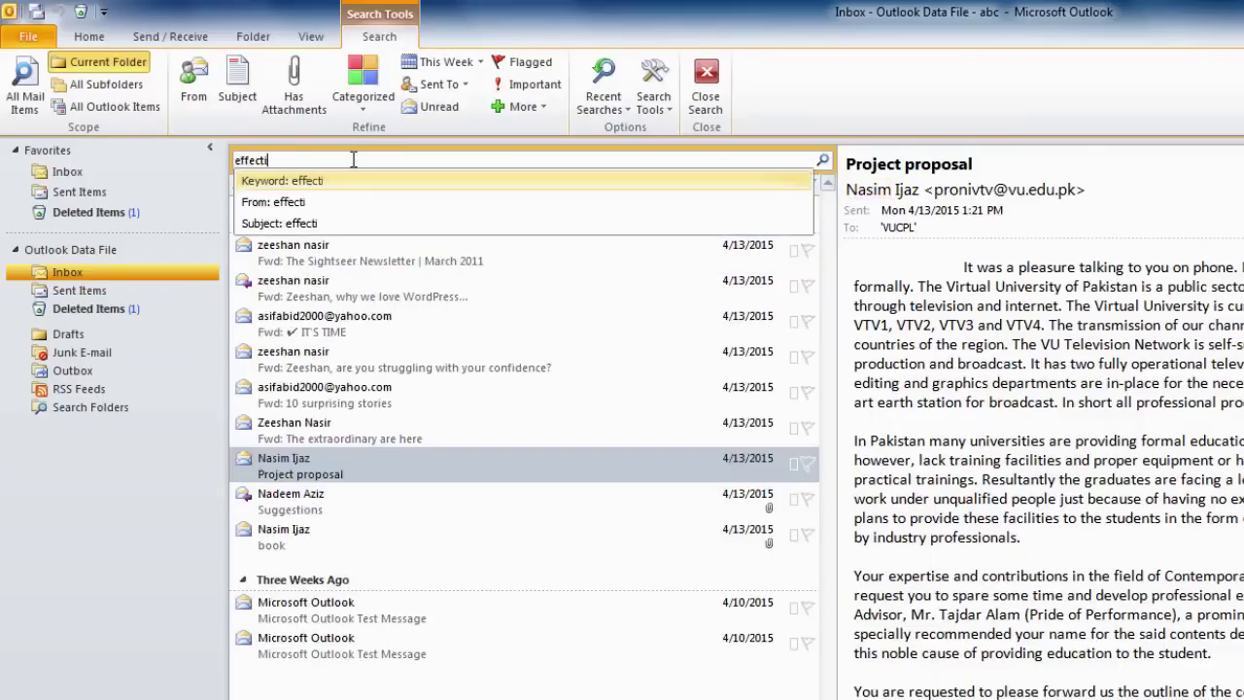
text(ve)
key(Return)
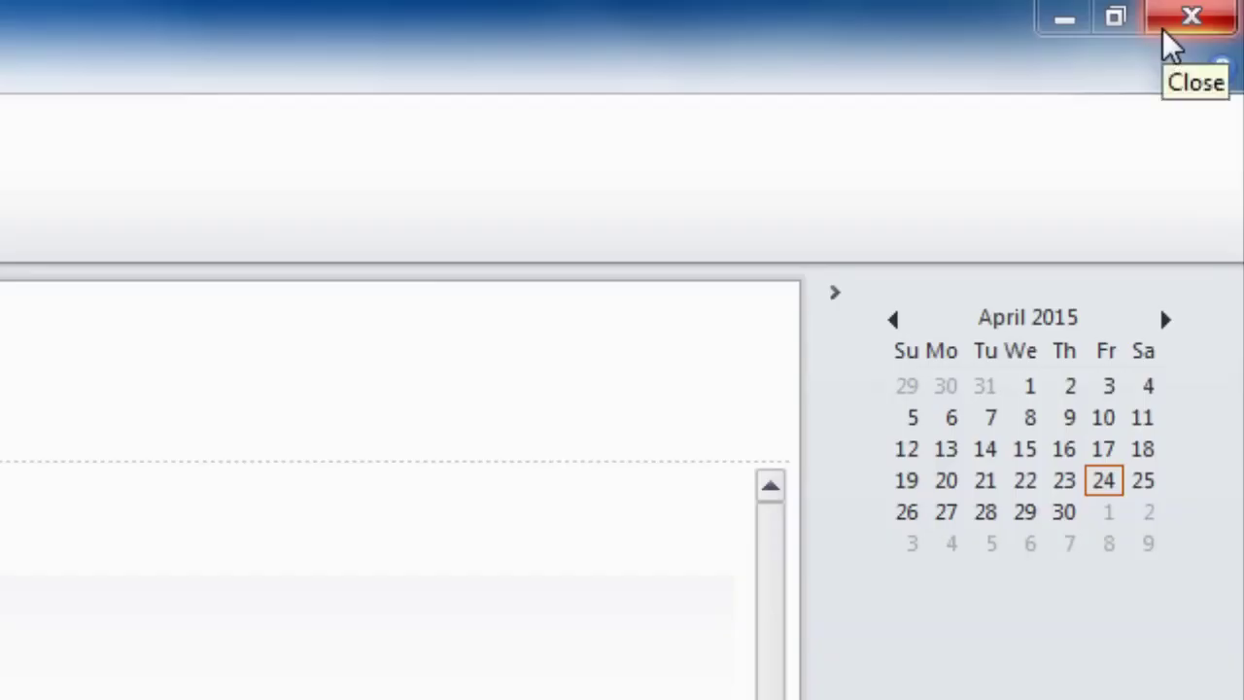
click(1162, 28)
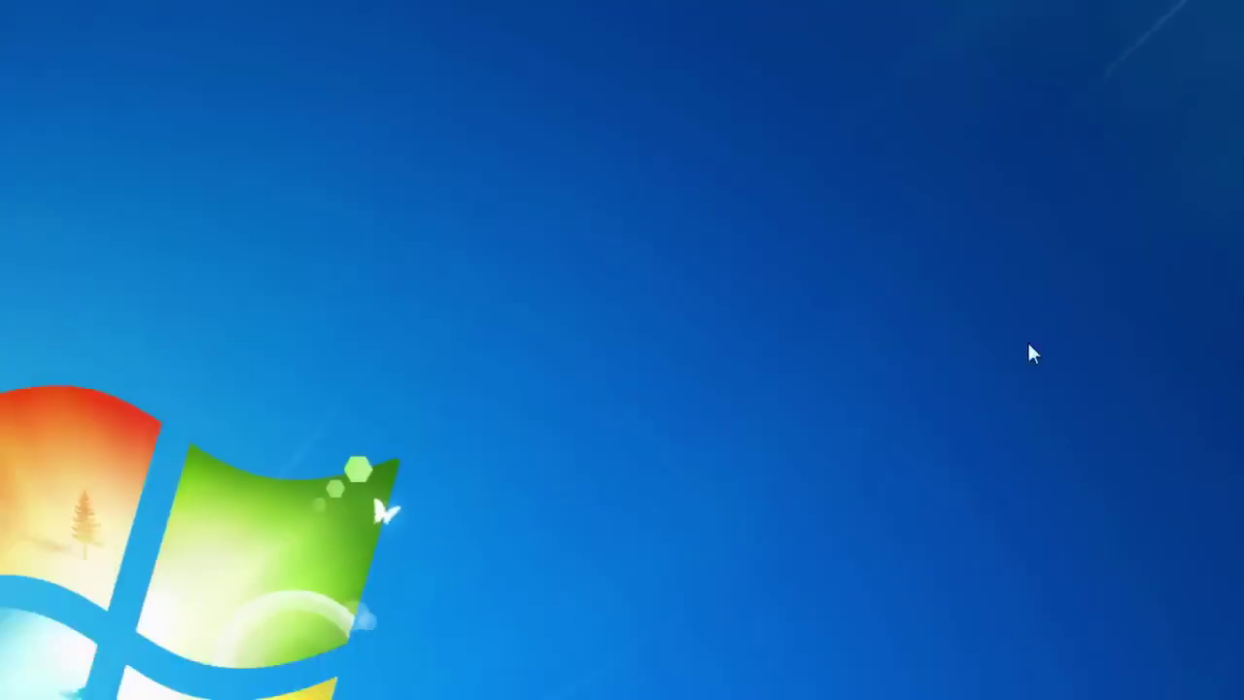